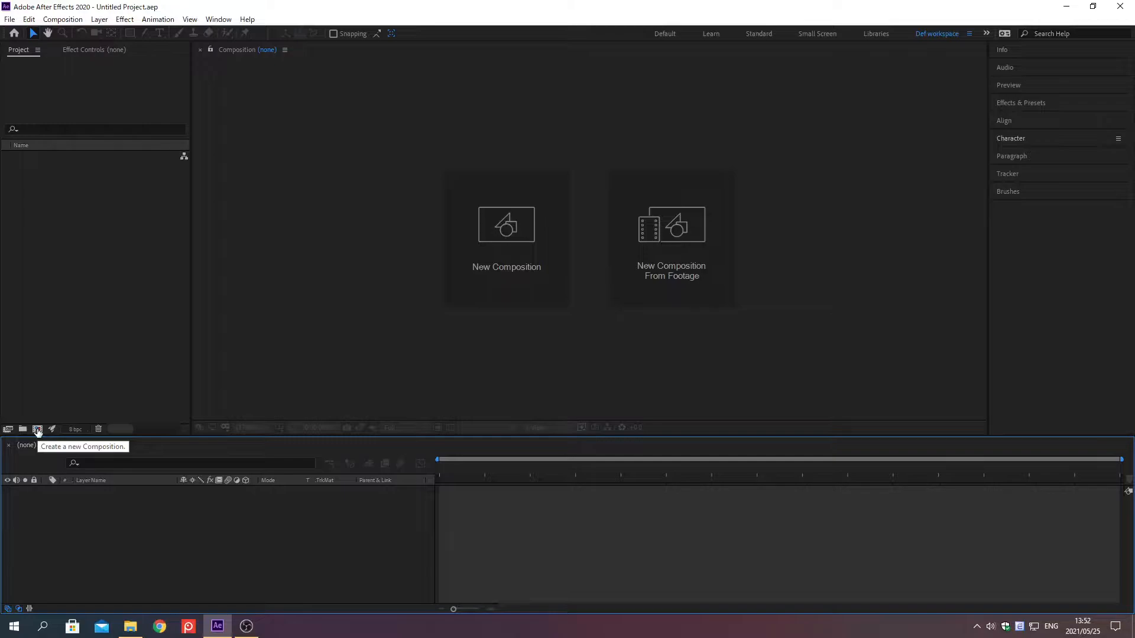
Create a new composition named WINDY MAIN.
click(38, 430)
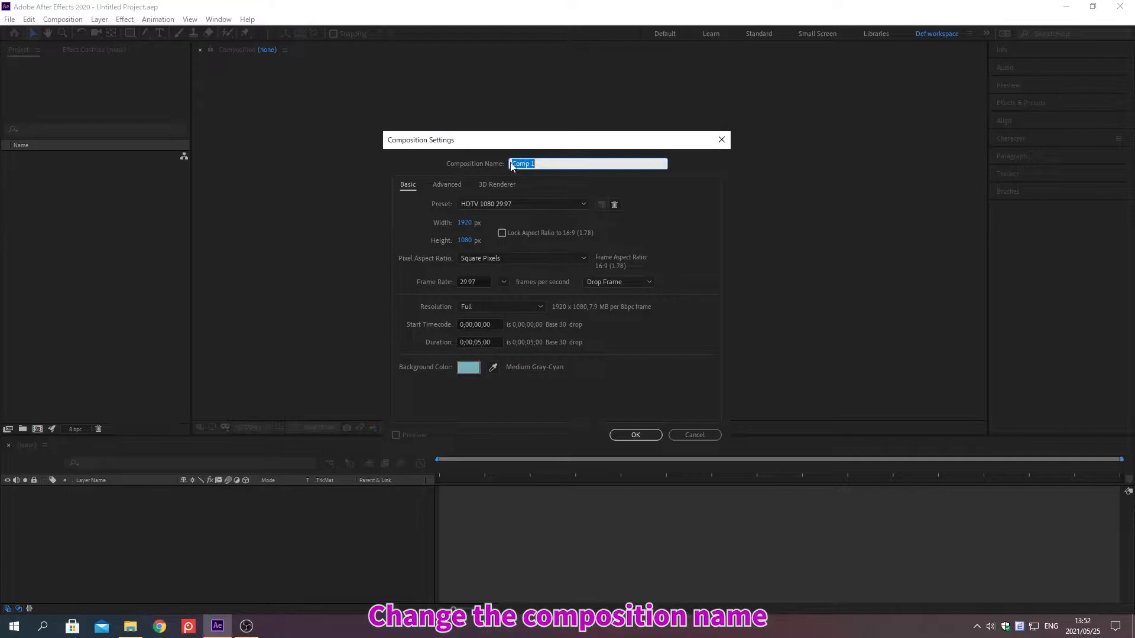
text(WINDY MAIN)
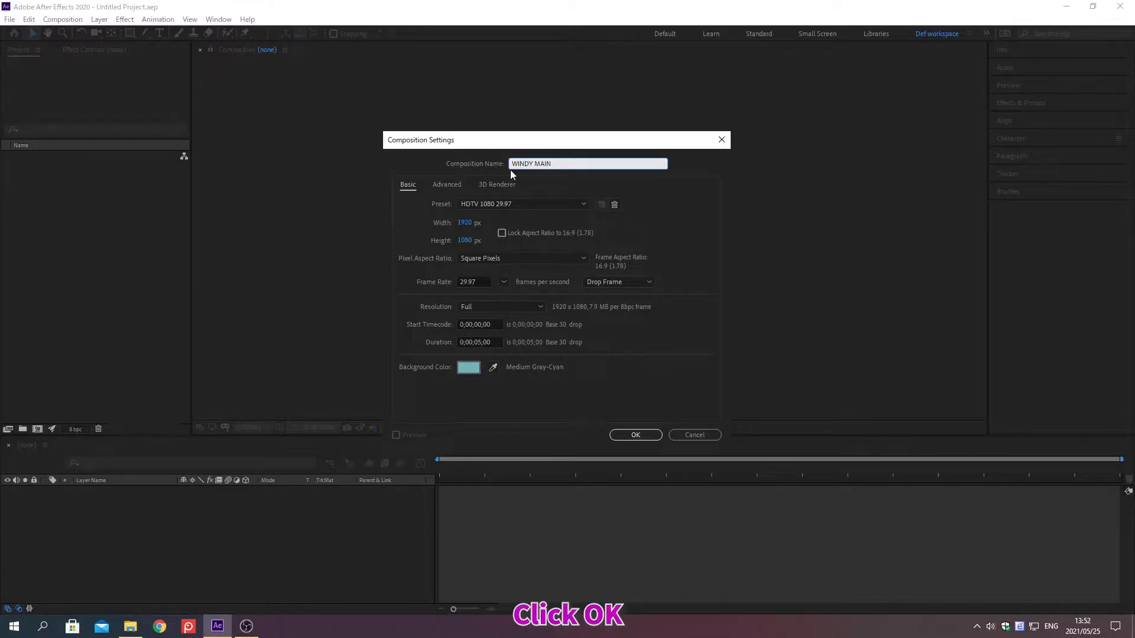
click(634, 435)
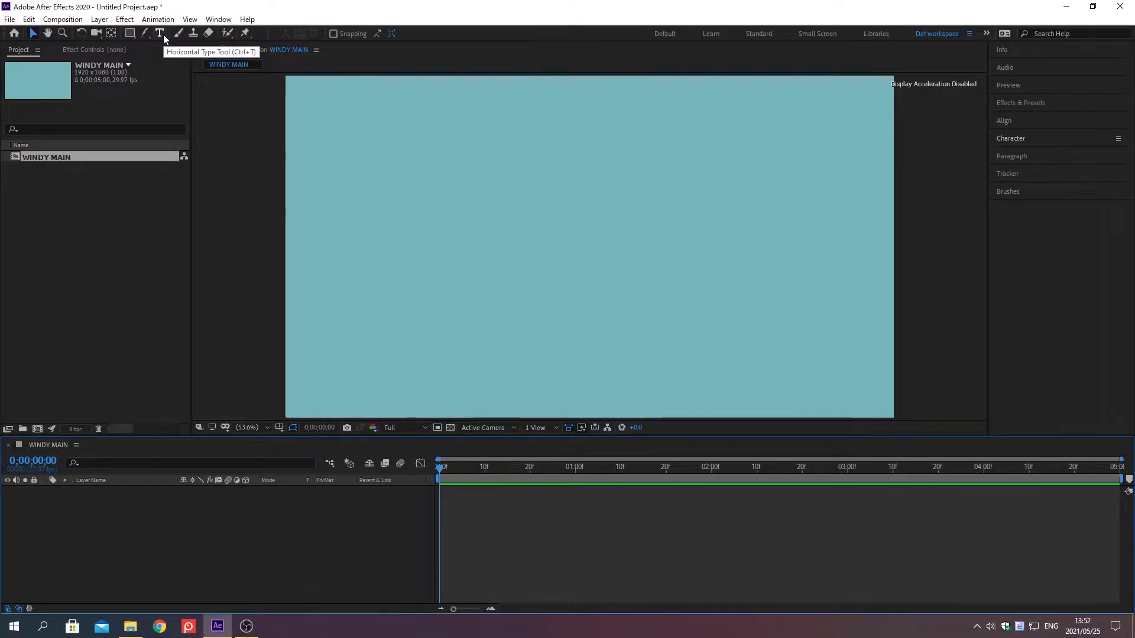
Add a horizontal text layer reading SWINGING in the upper part of the composition.
click(163, 34)
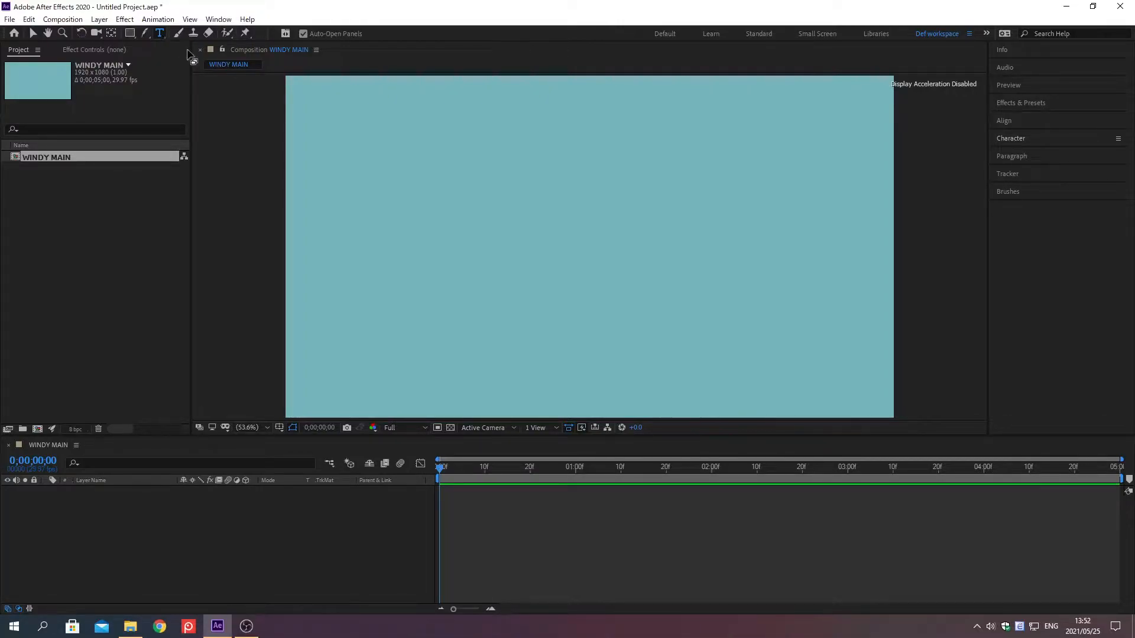
click(468, 228)
text(SWINGING)
key(KP_Enter)
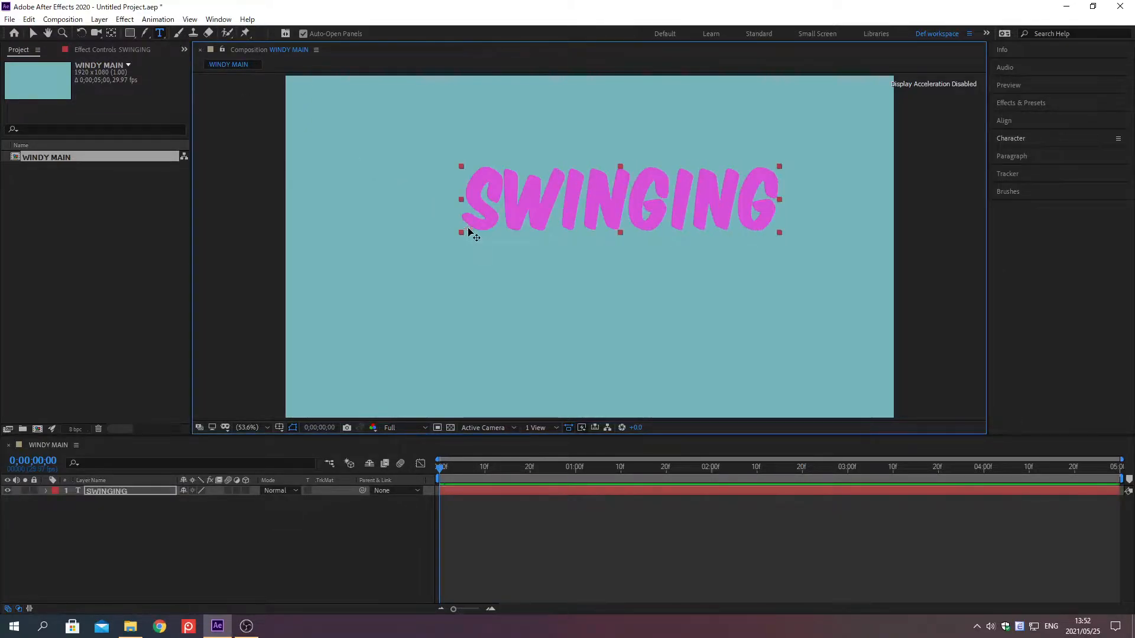
Set the font family of the SWINGING text to Komika Axis.
click(1011, 138)
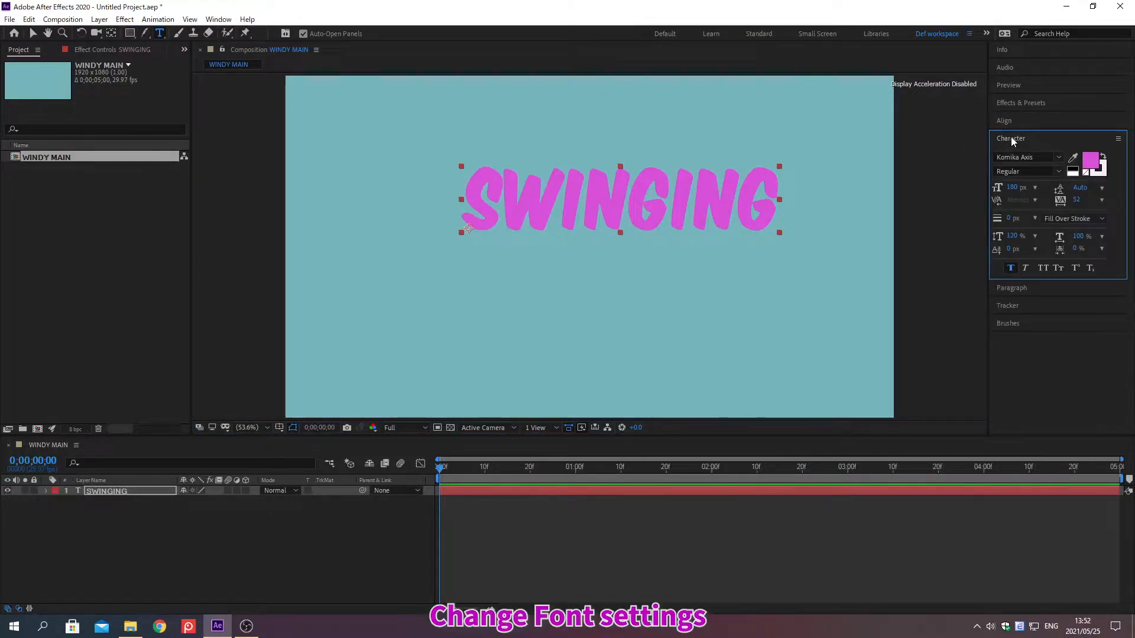
click(1020, 157)
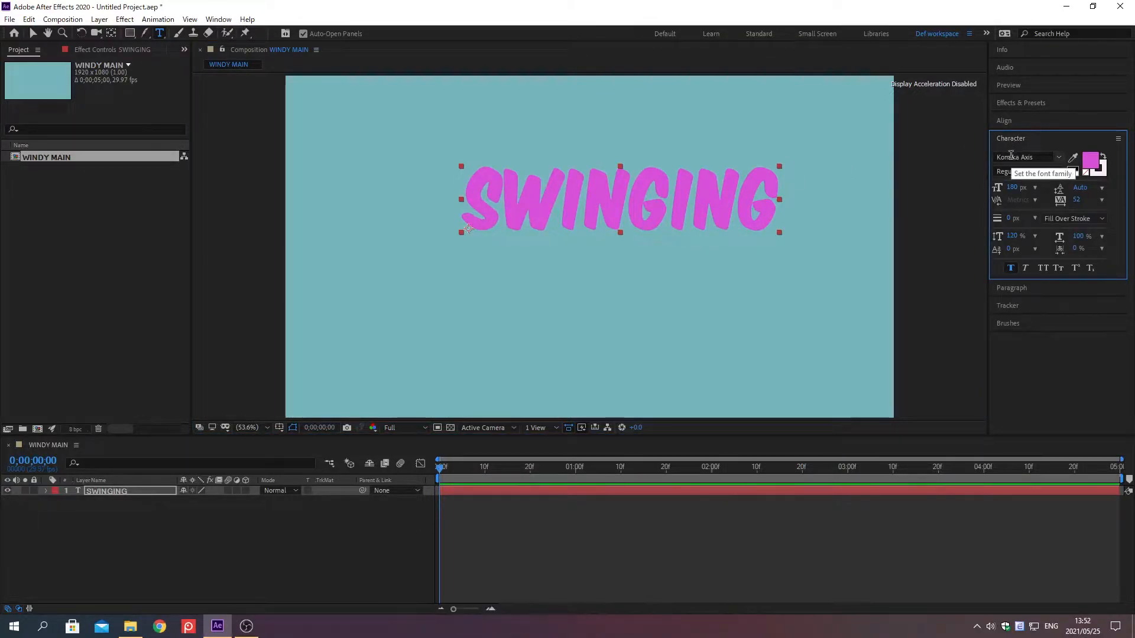
text(Komika)
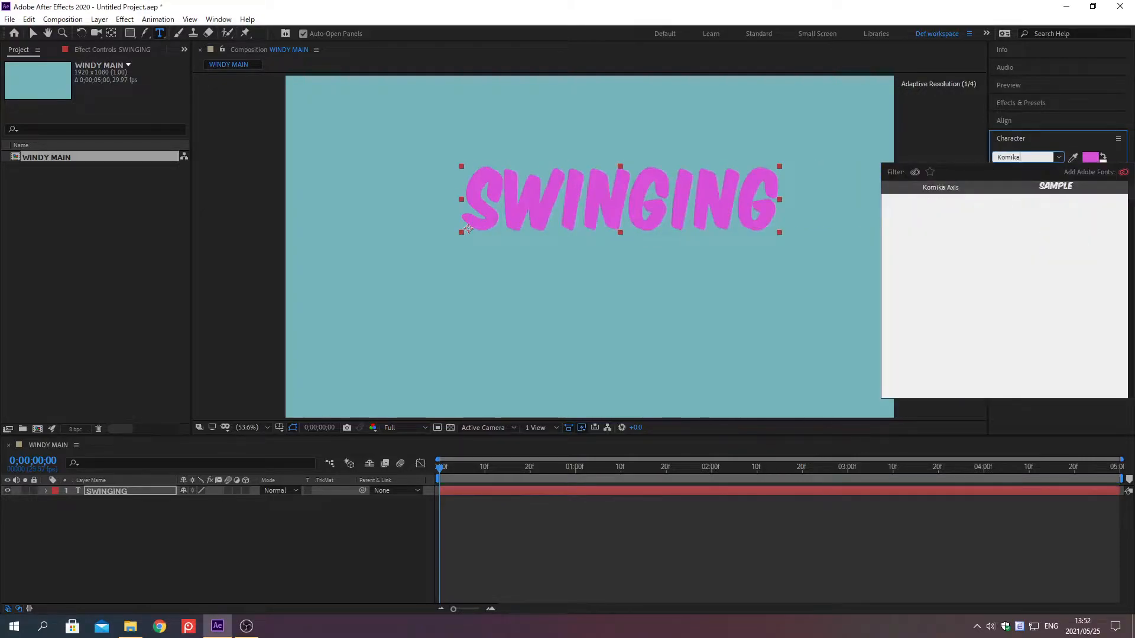
text( Axis)
key(Return)
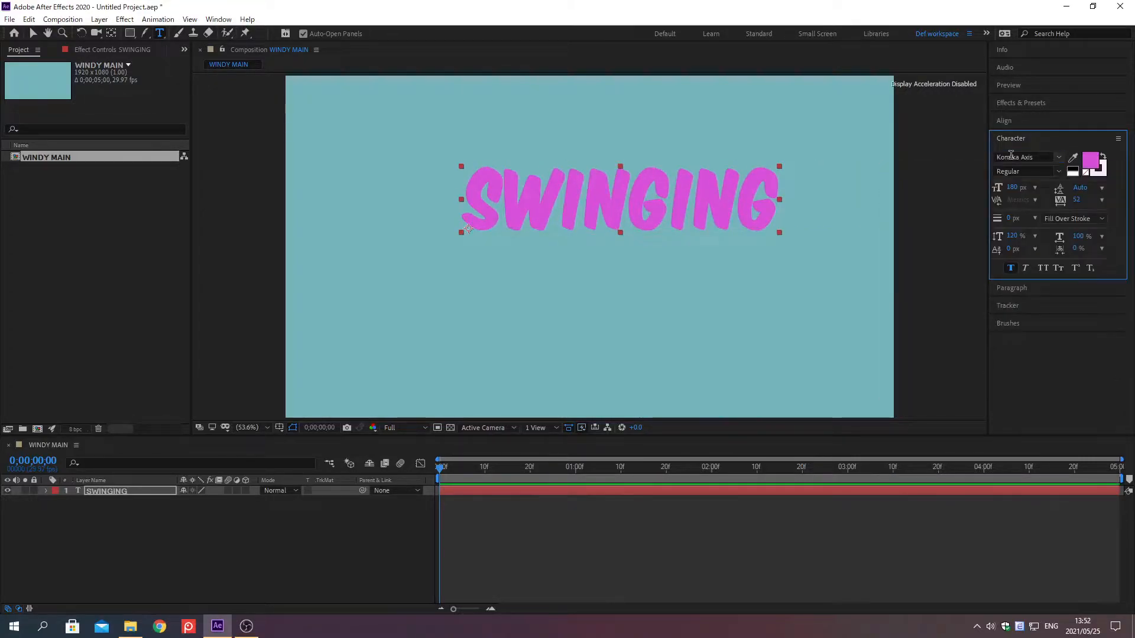
Set the SWINGING text's fill color to FEEEFE and its font size to 270 px.
click(1091, 163)
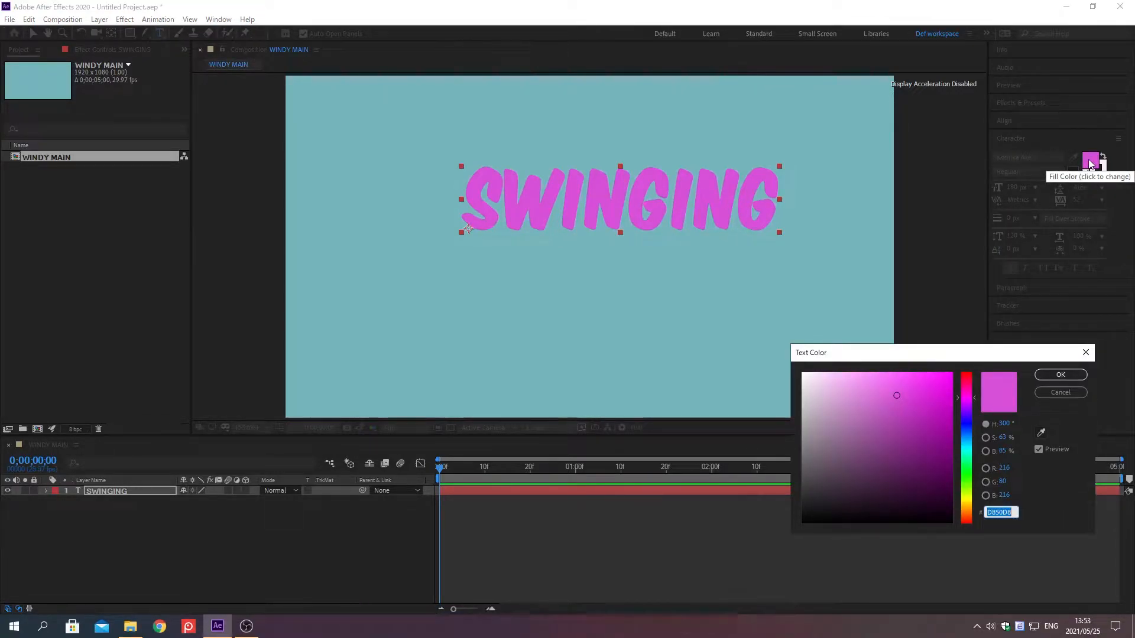
text(FEEEFE)
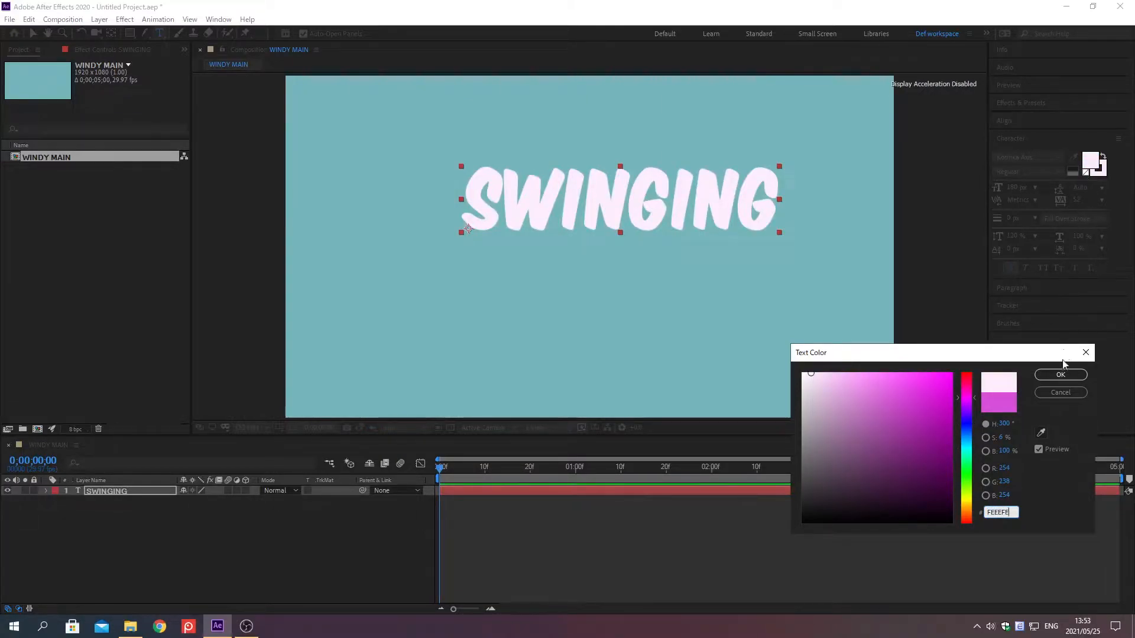
click(1061, 376)
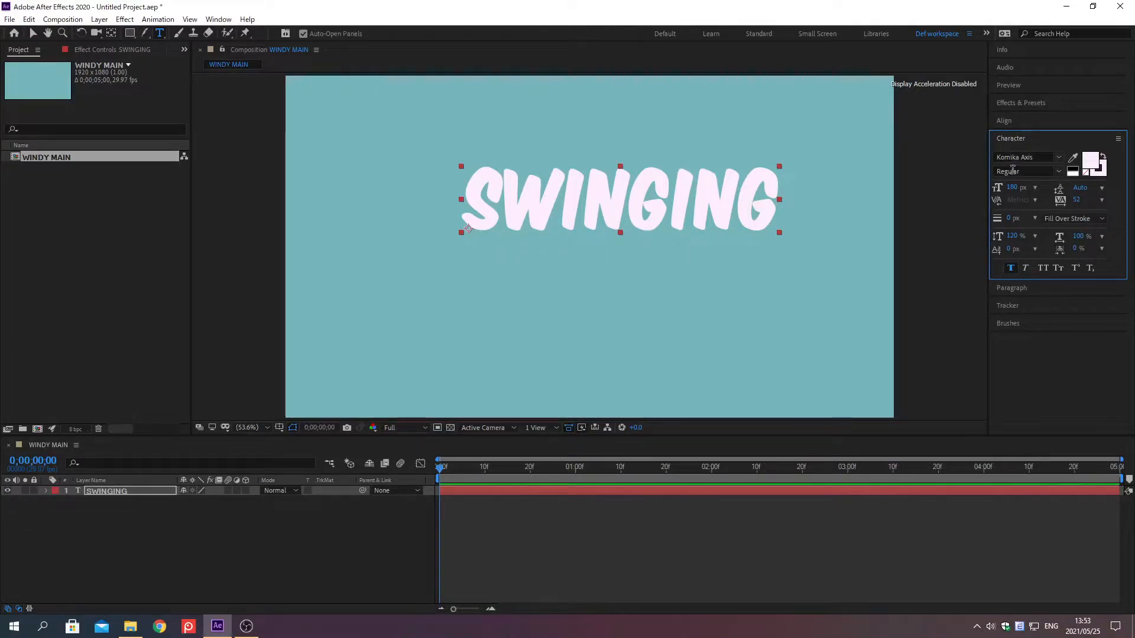
click(1014, 188)
text(200)
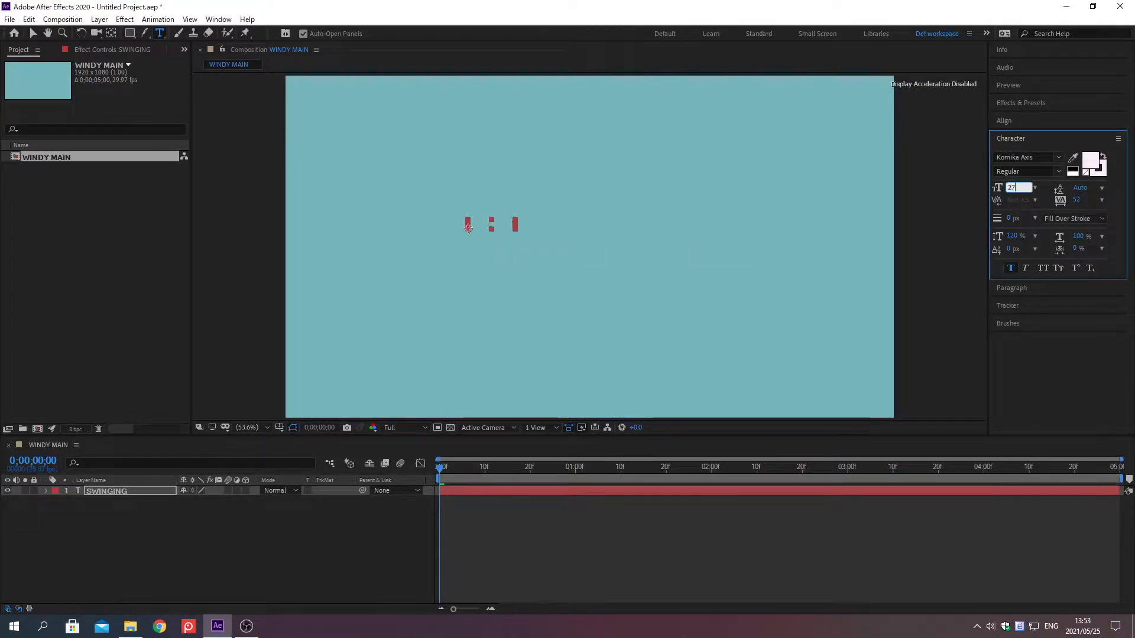
key(Return)
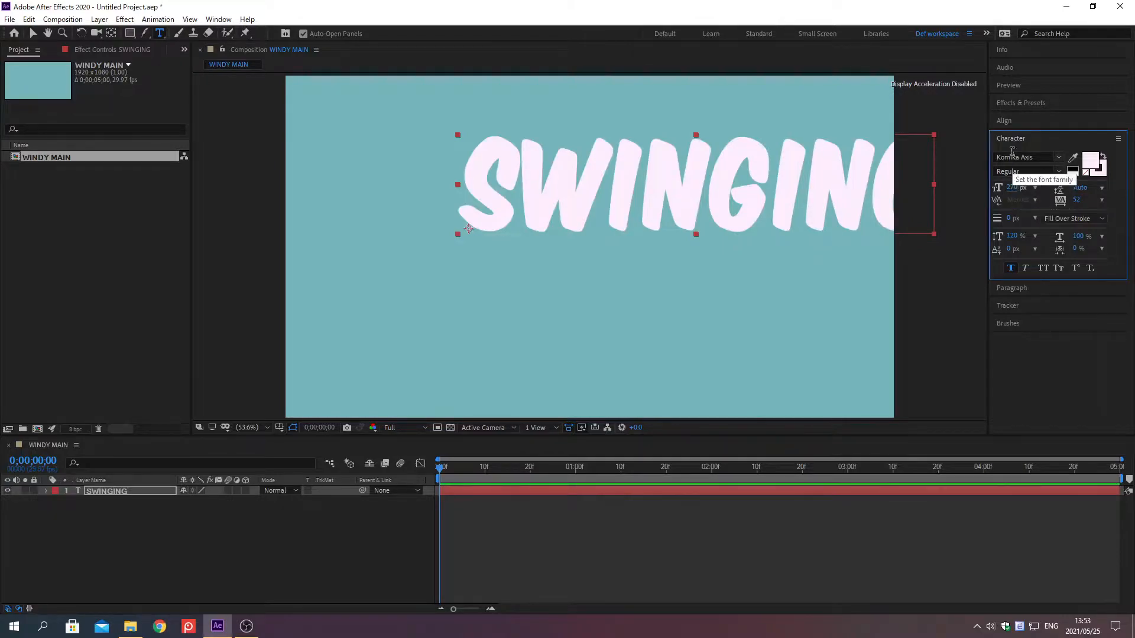
Give the SWINGING text a stroke in color FEEEFE with a width of 10 px.
click(1103, 171)
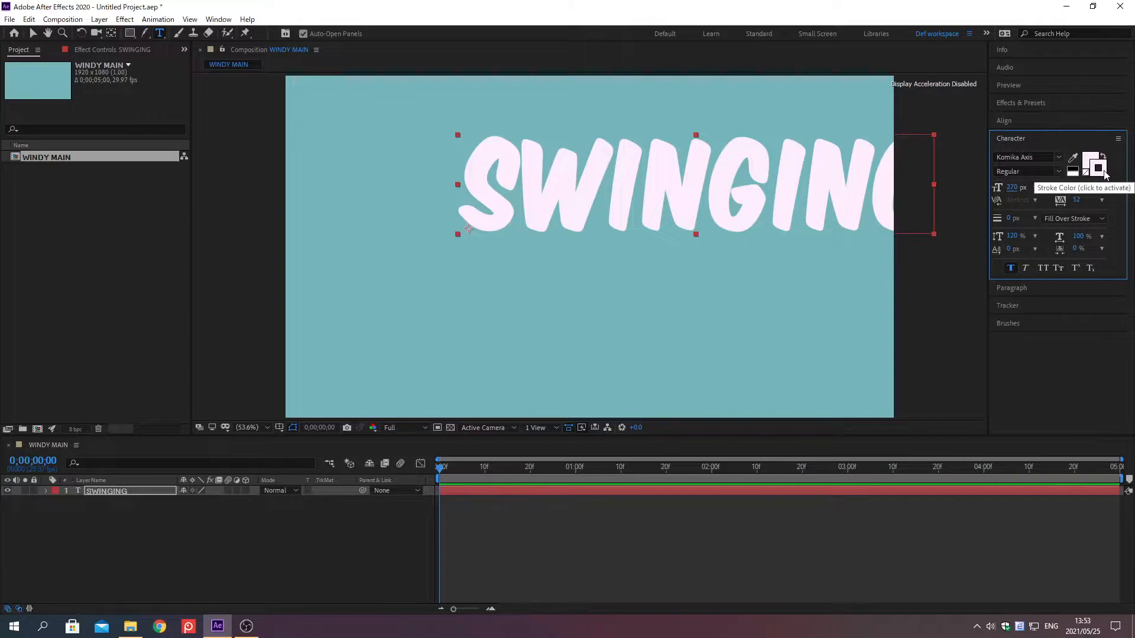
click(1103, 171)
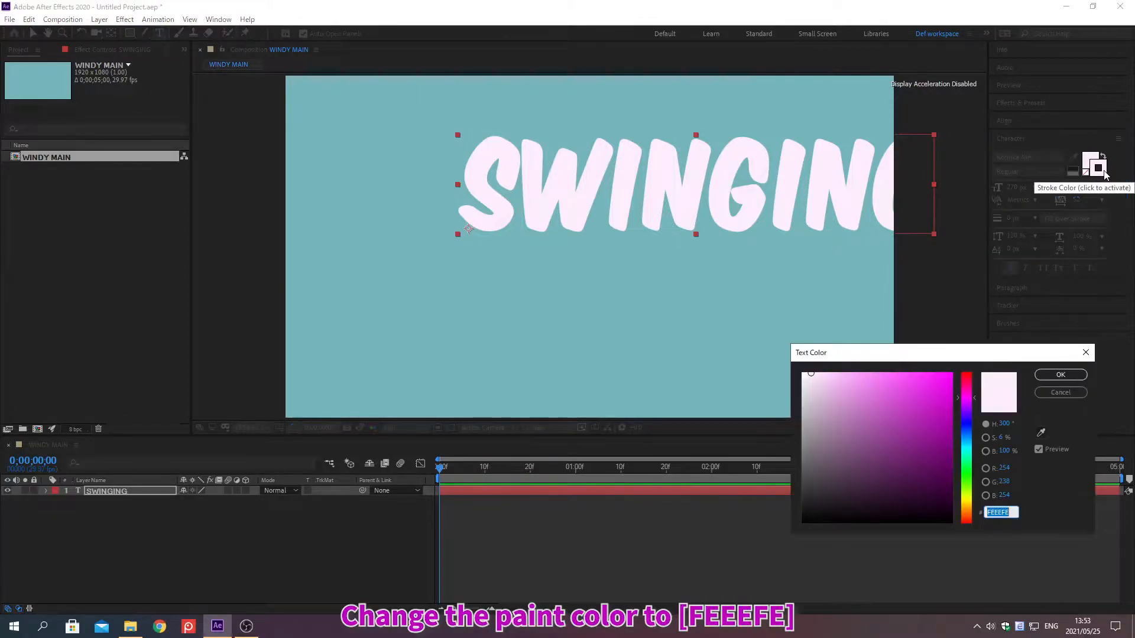
text(FEEEFE)
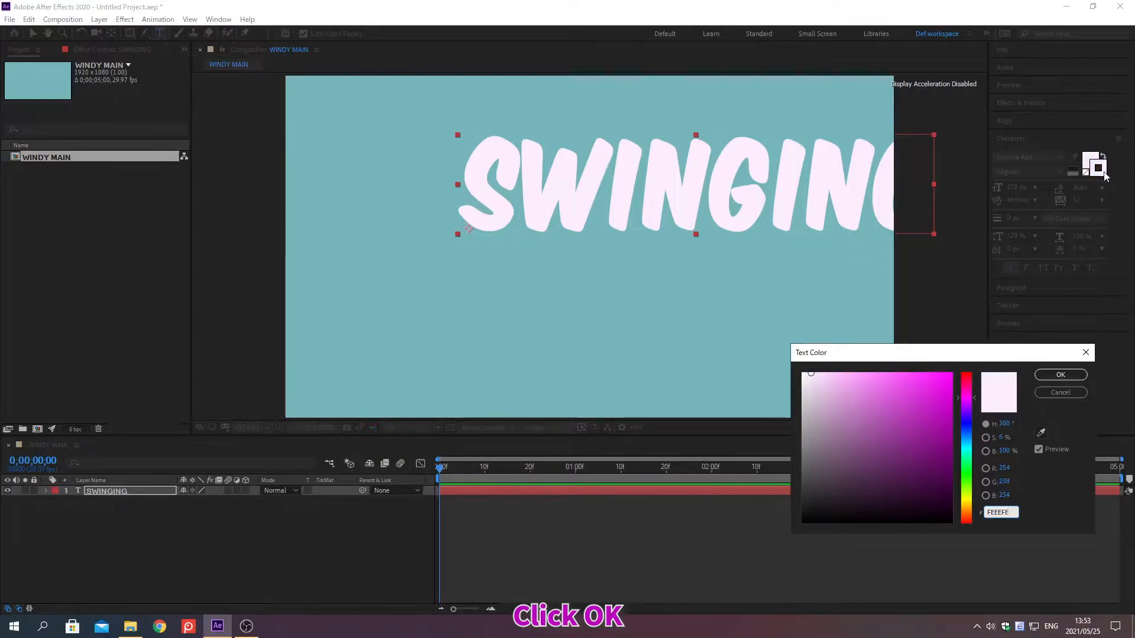
click(1060, 376)
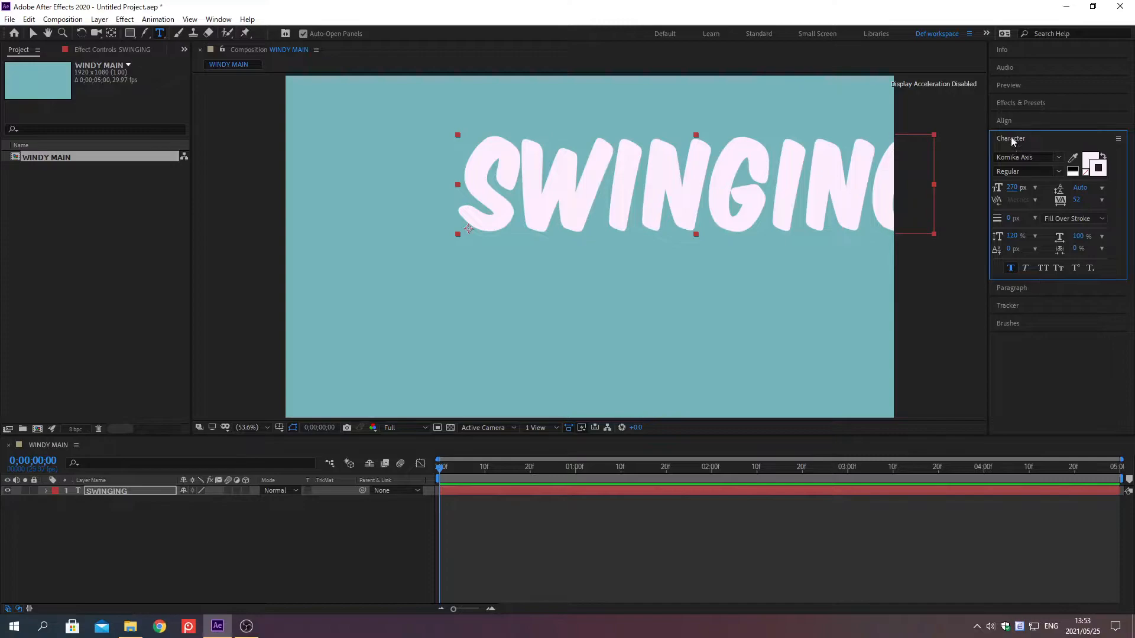
click(1012, 220)
text(10)
key(Return)
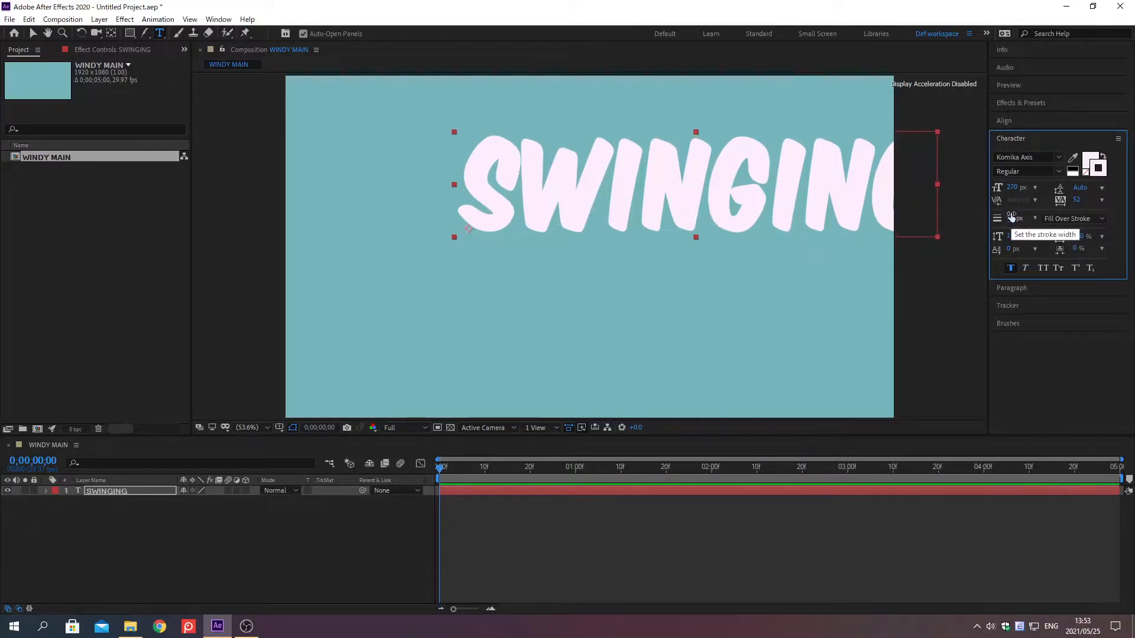
Set the tracking of the SWINGING text to 60 and collapse the character settings.
click(1077, 199)
text(60)
key(Return)
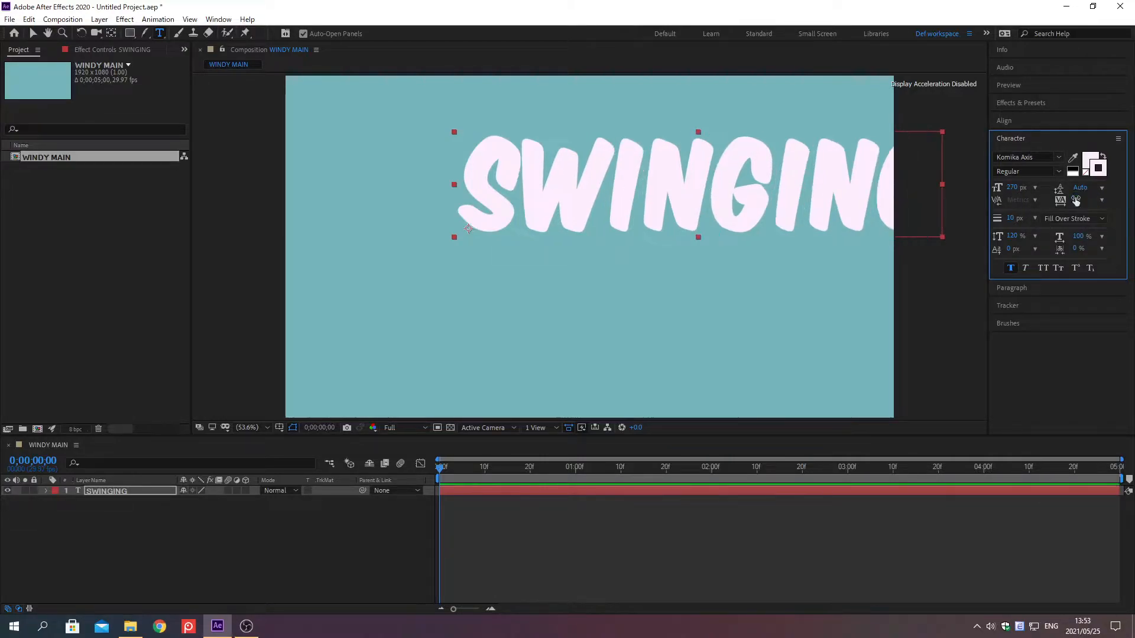
click(1011, 138)
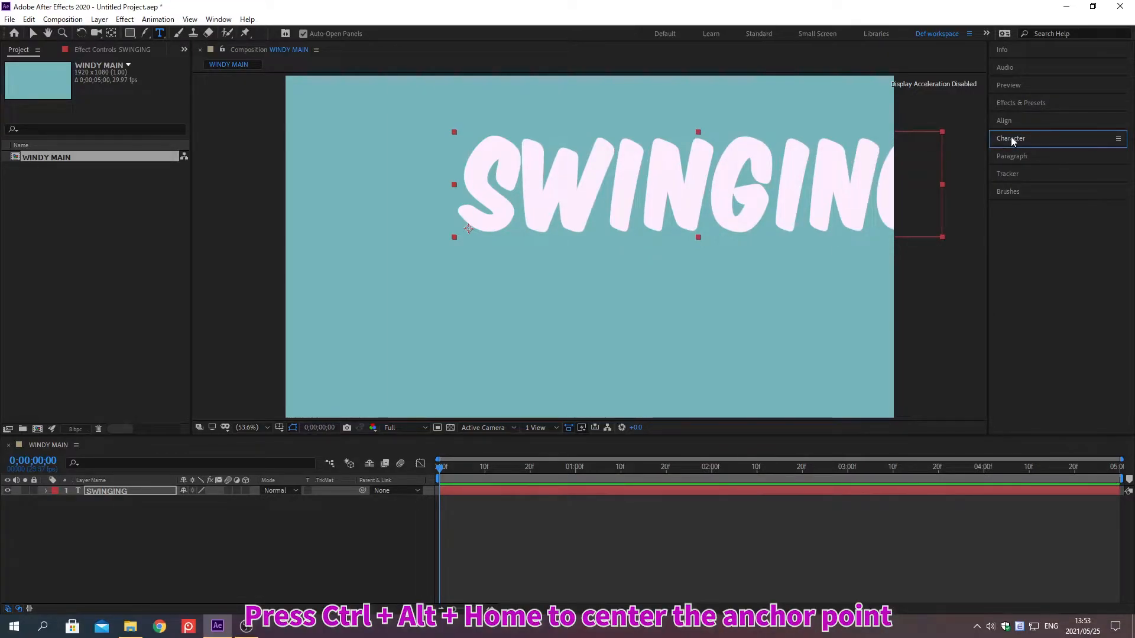
Center the SWINGING layer's anchor point on its content and set the layer's Position to 960, 350.
key(ctrl+alt+Home)
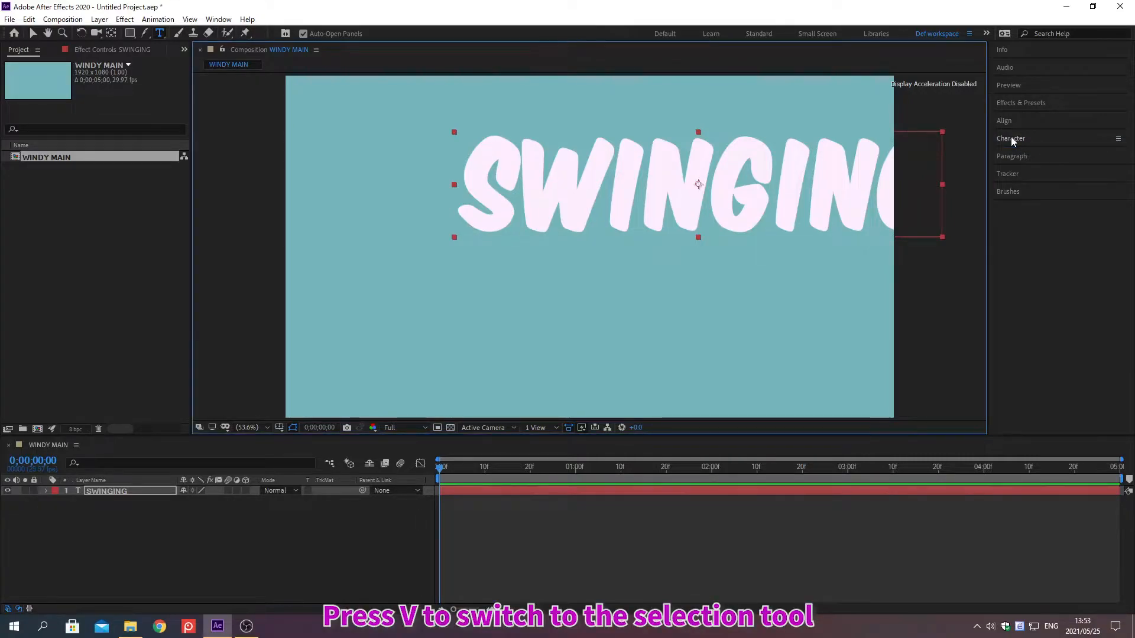
key(v)
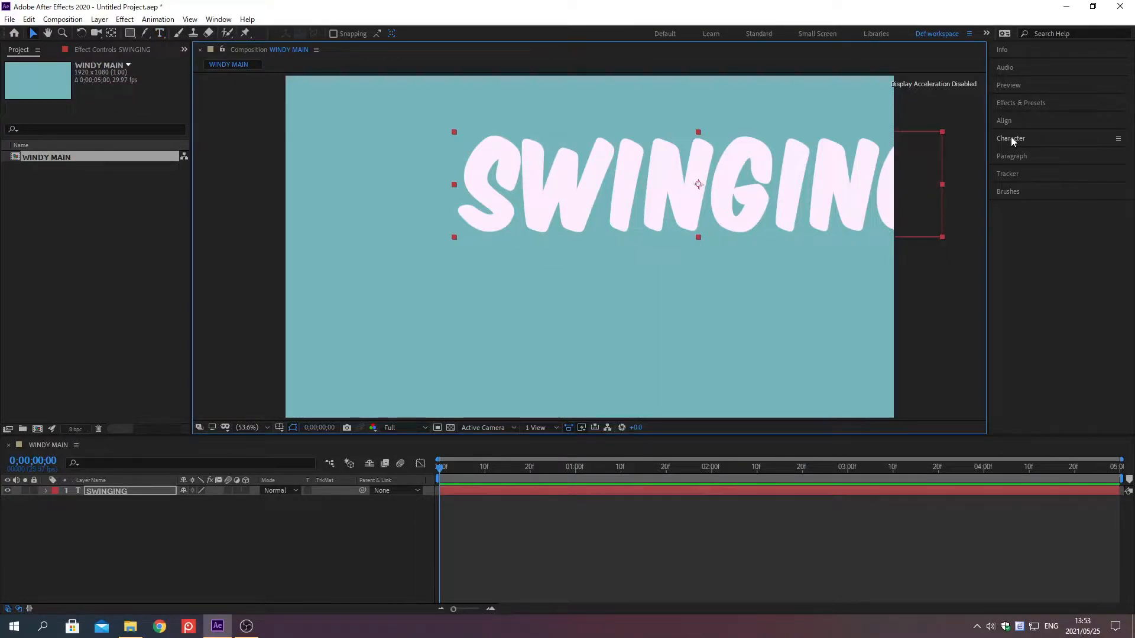
key(p)
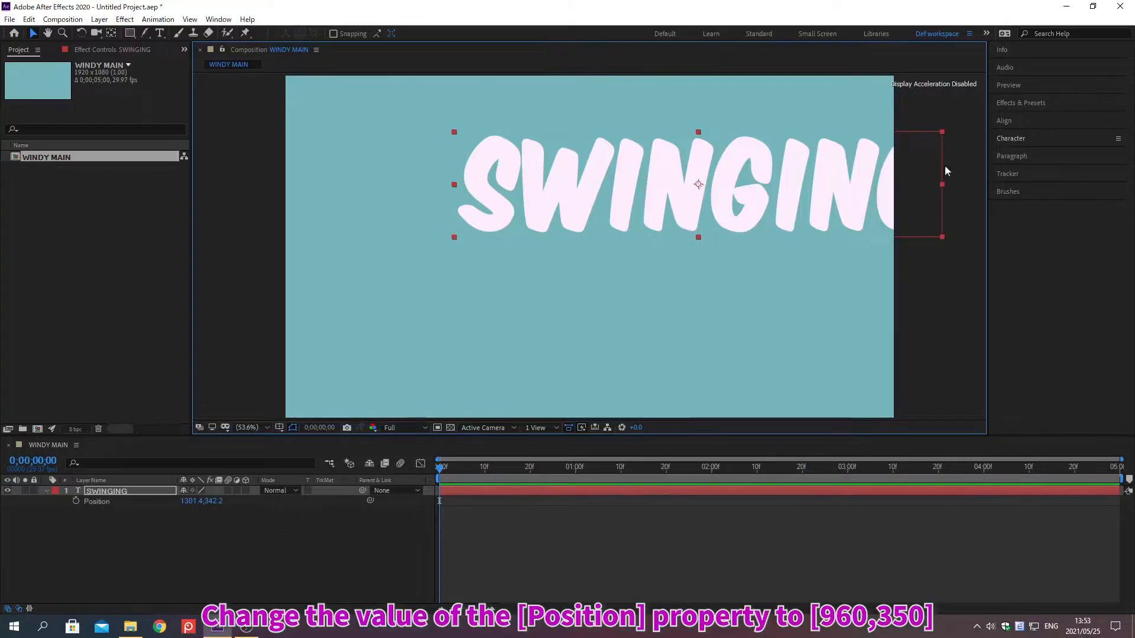
click(185, 501)
text(960)
key(Tab)
text(35)
key(Return)
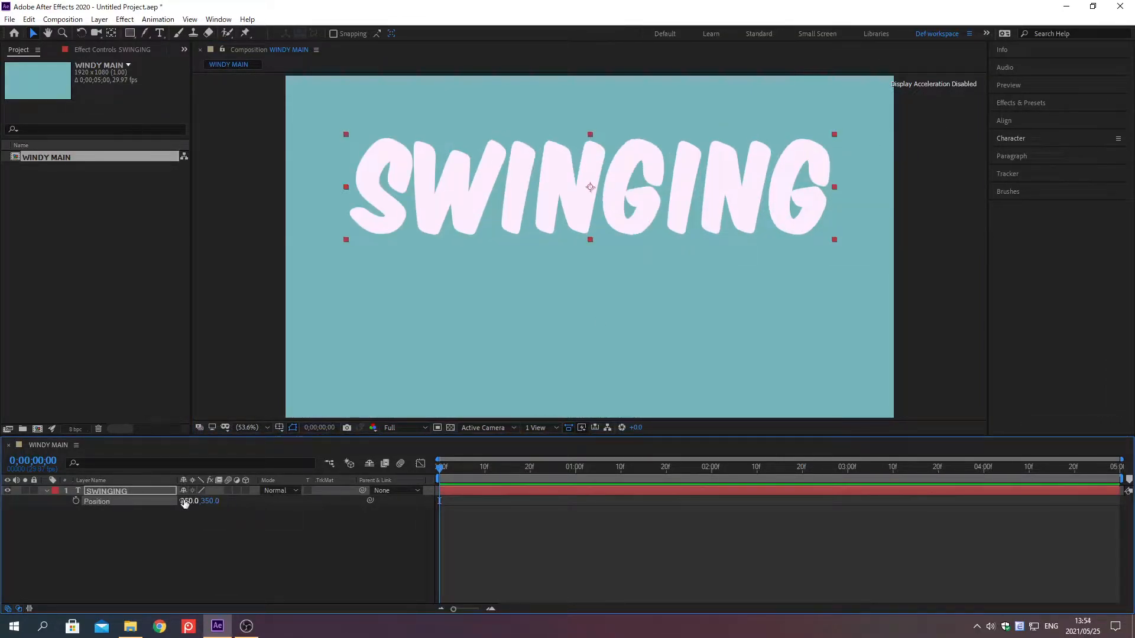
click(47, 490)
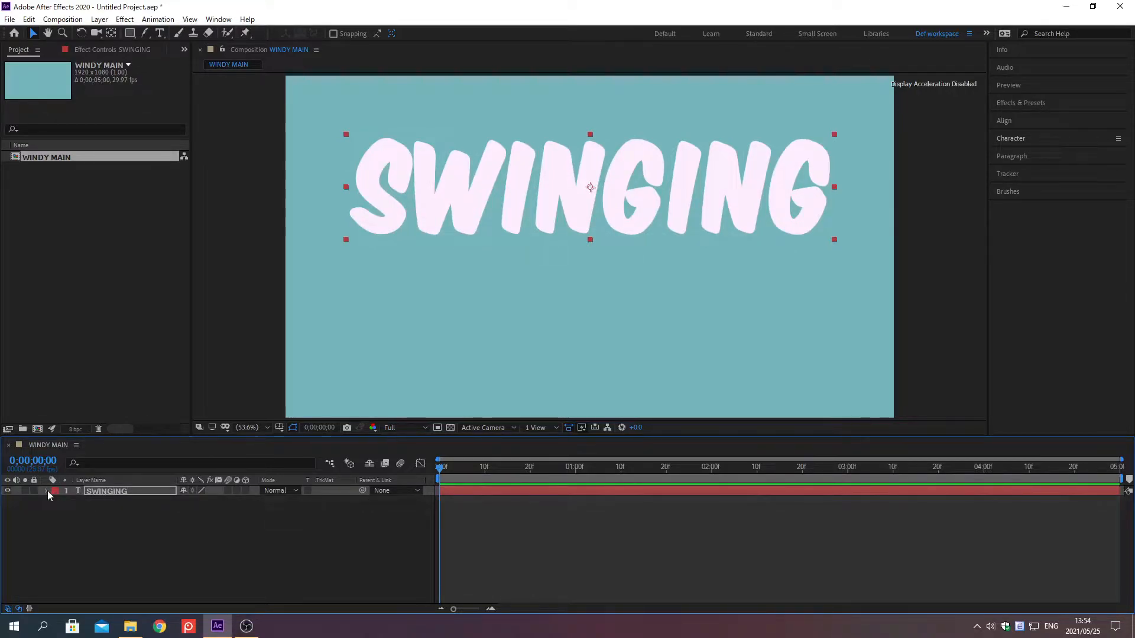
Expand the SWINGING layer's properties and enable per-character 3D for its text.
click(47, 491)
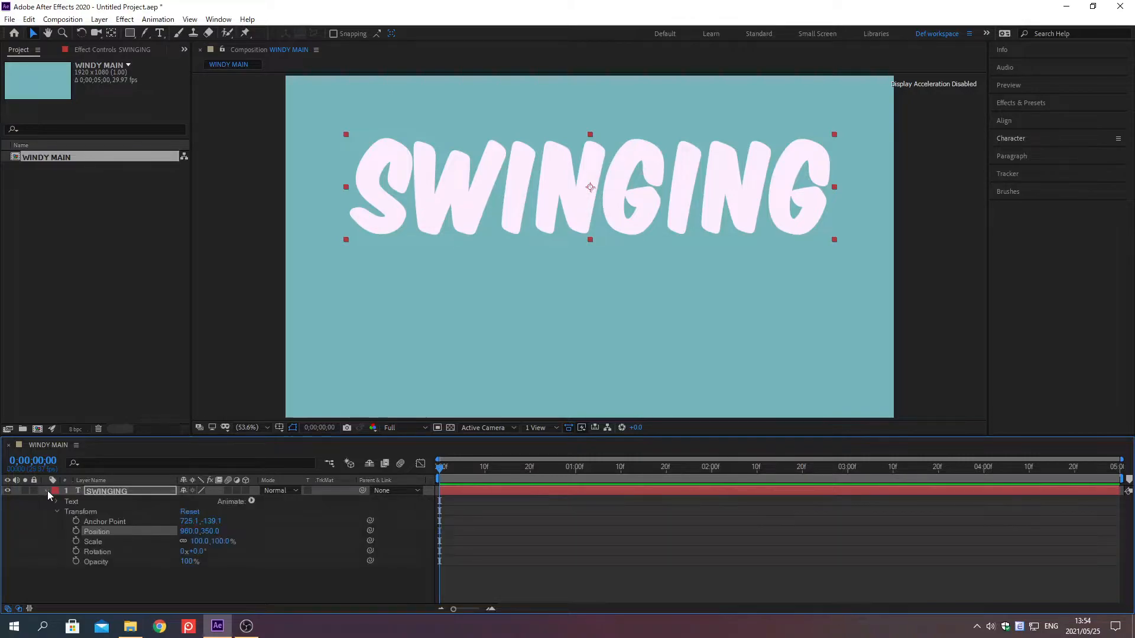
click(252, 501)
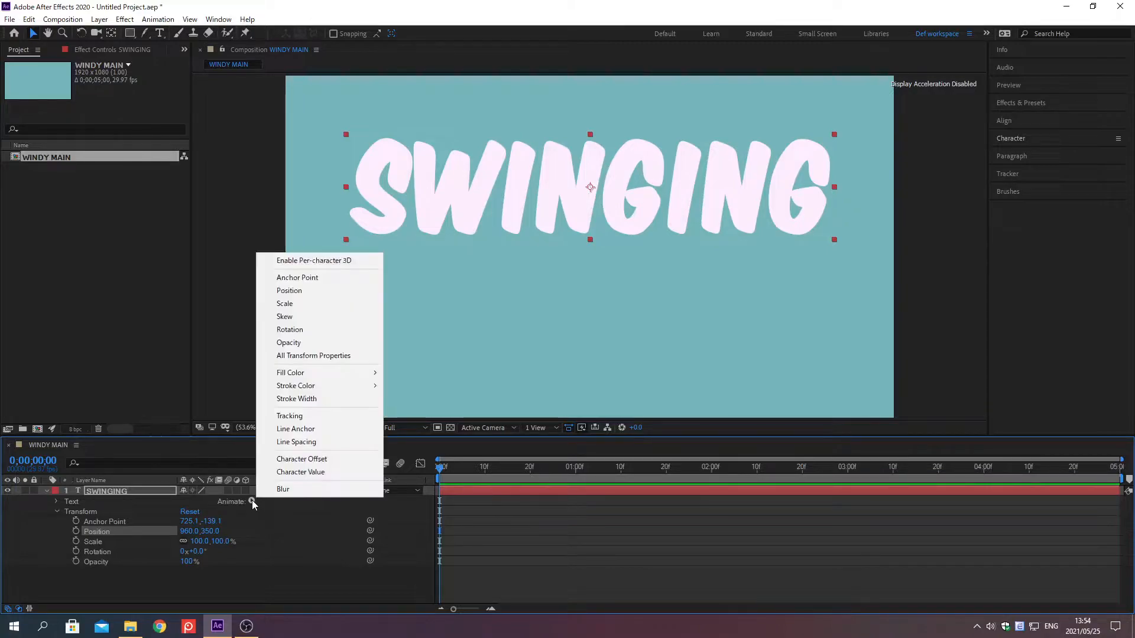
click(277, 260)
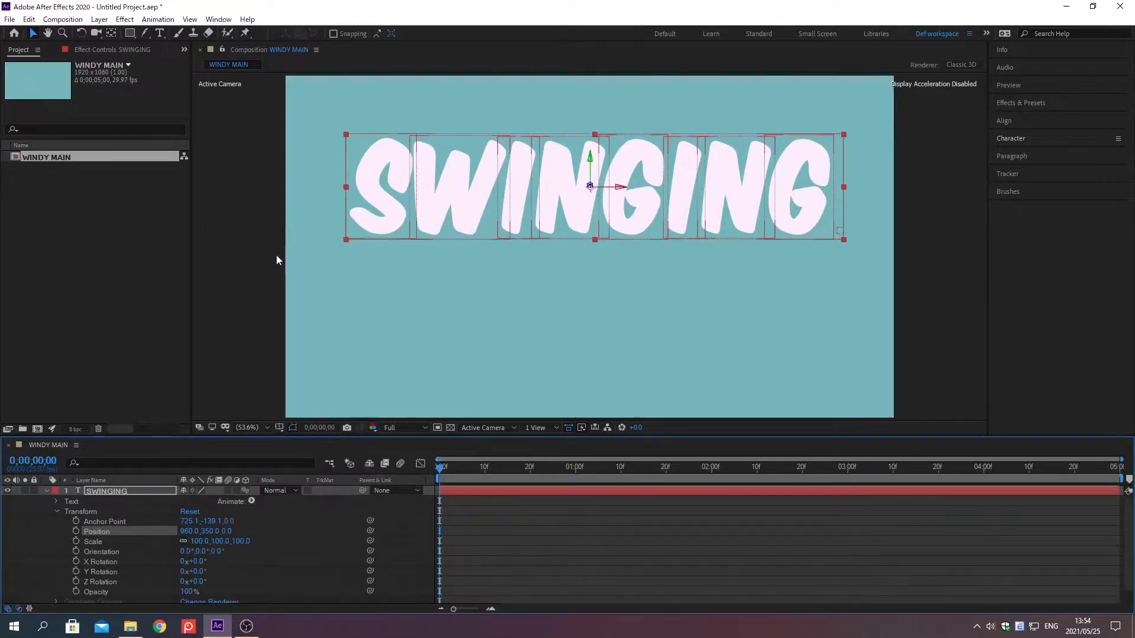
Add a Rotation animator to the SWINGING text and set its X Rotation to -84 degrees.
click(252, 502)
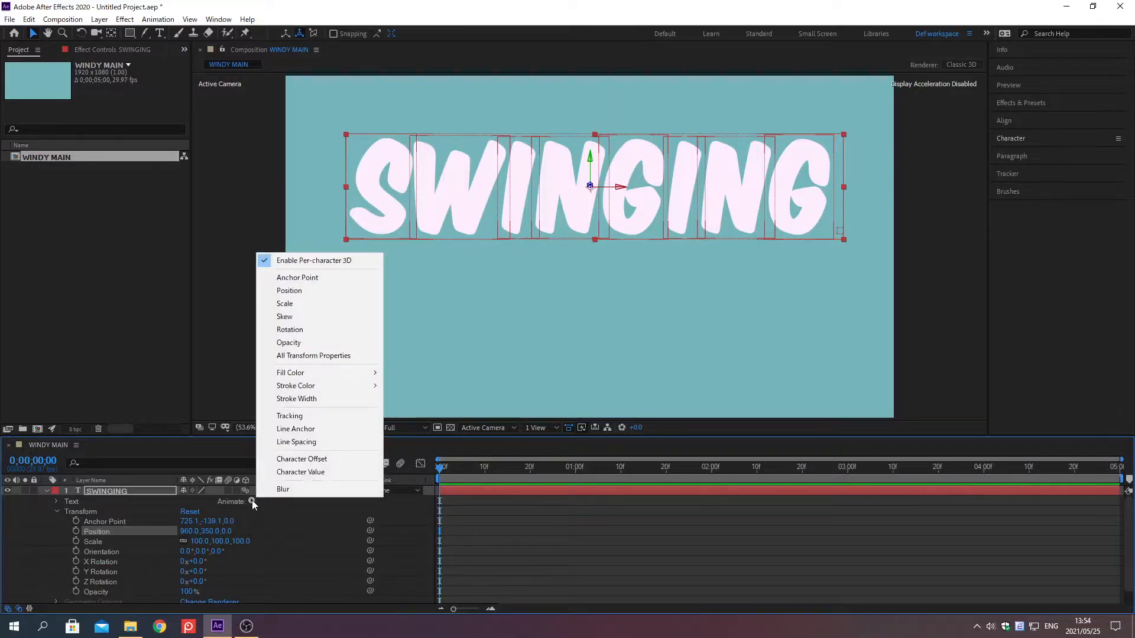
click(279, 329)
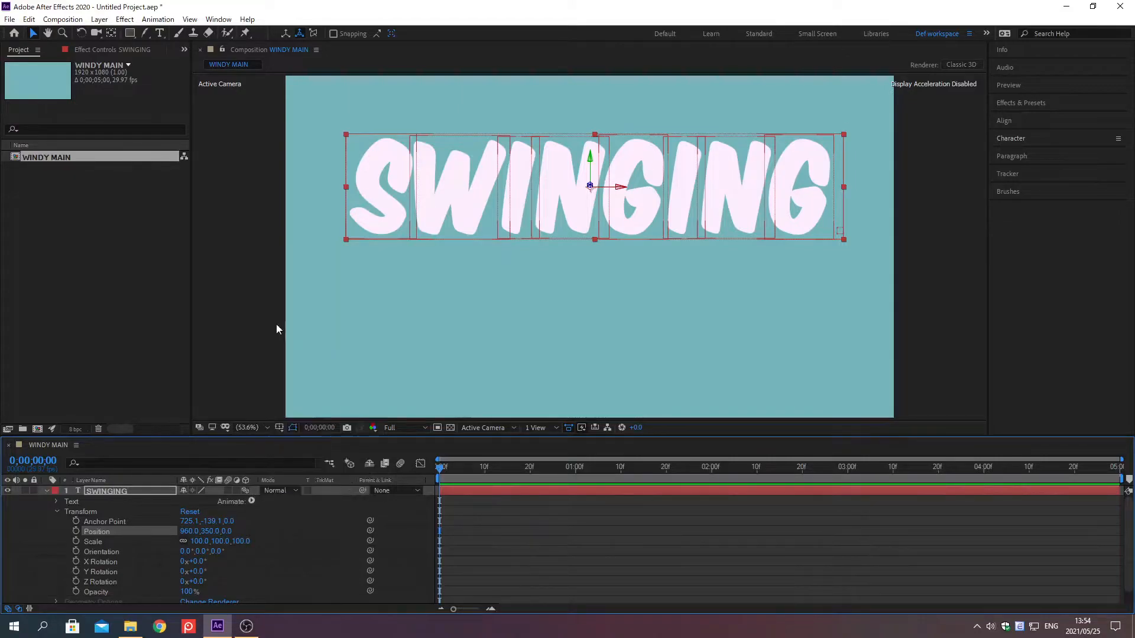
click(35, 562)
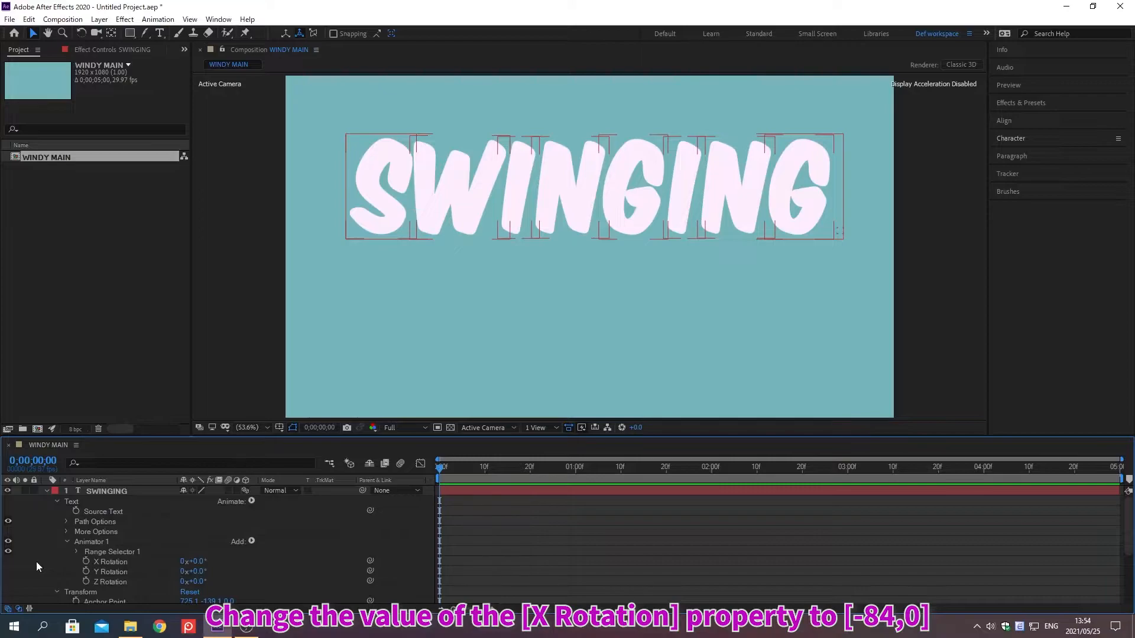
right_click(111, 561)
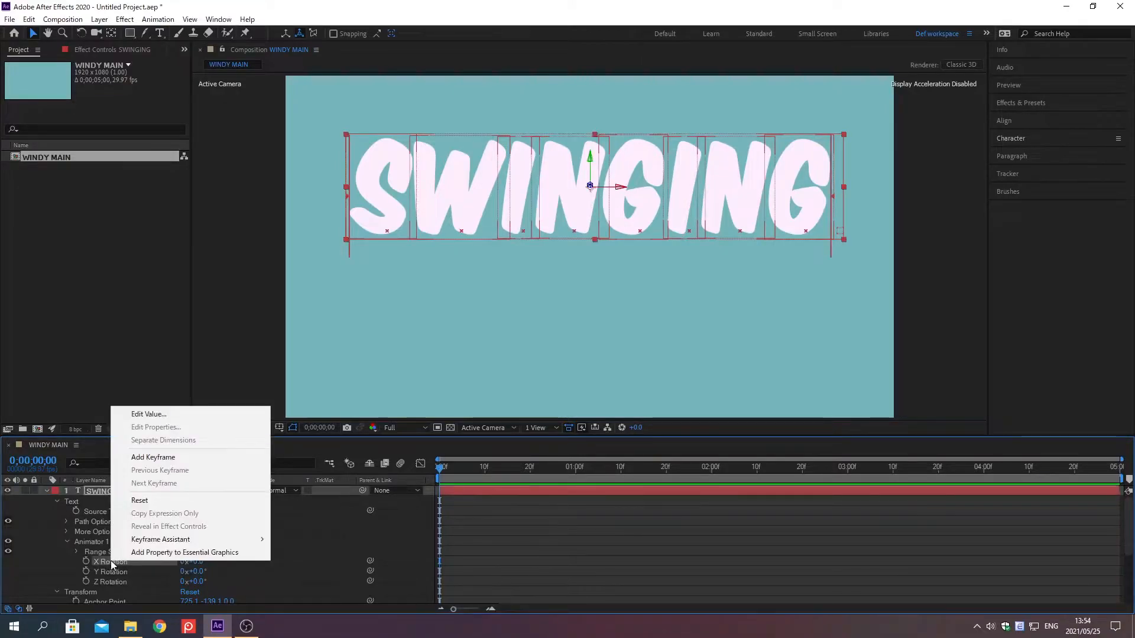
click(149, 414)
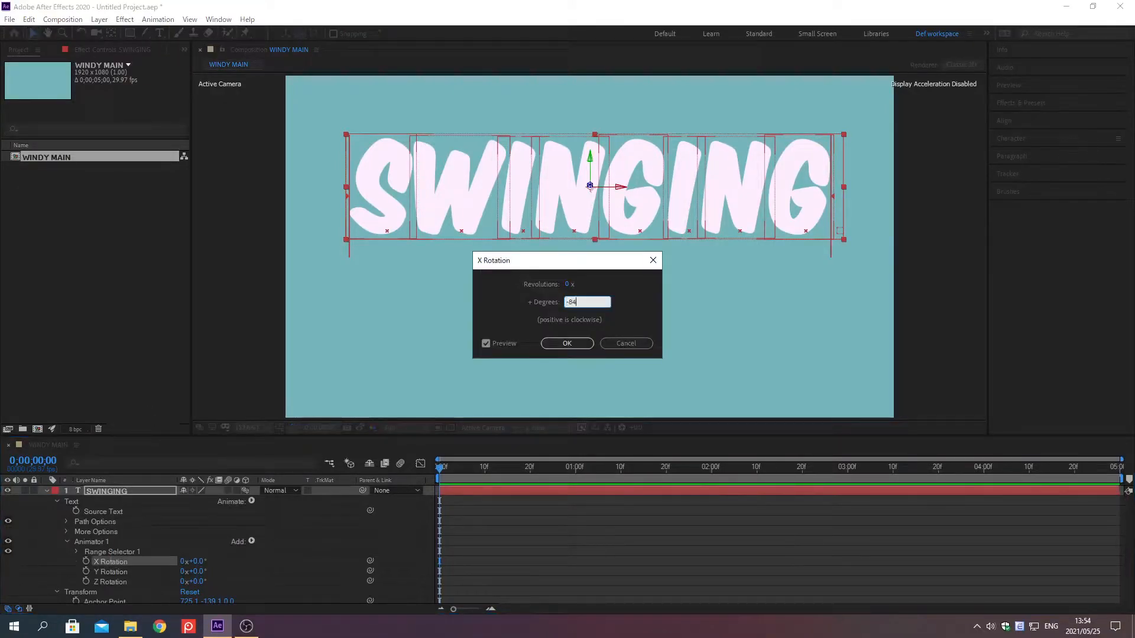
key(Return)
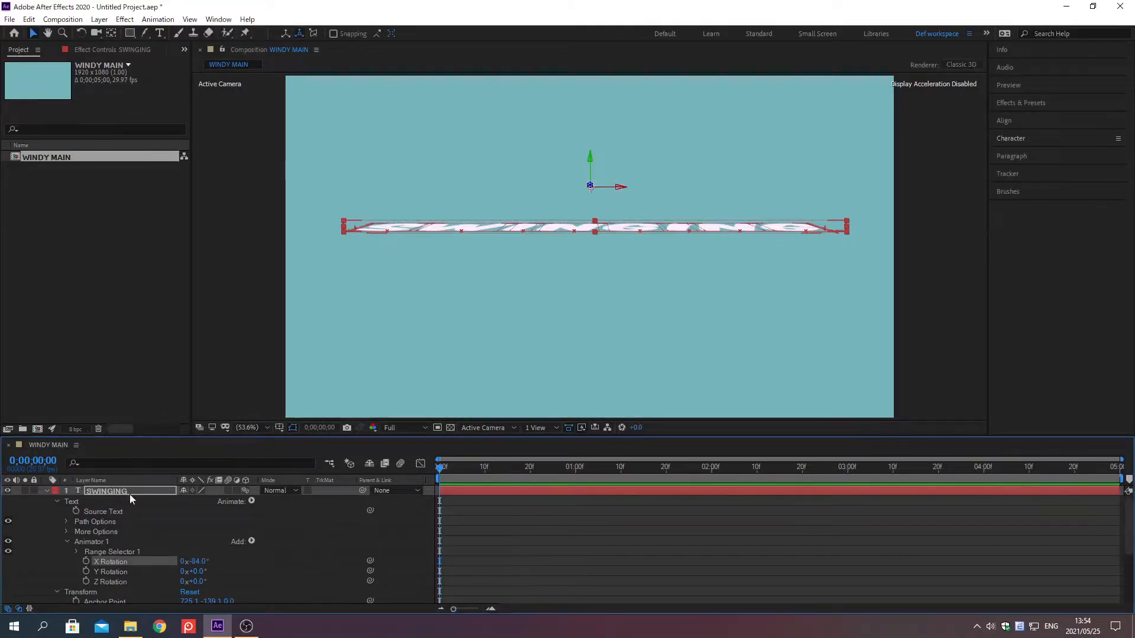
Set the Grouping Alignment of the SWINGING text to 0, -90% and collapse its More Options group.
double_click(119, 532)
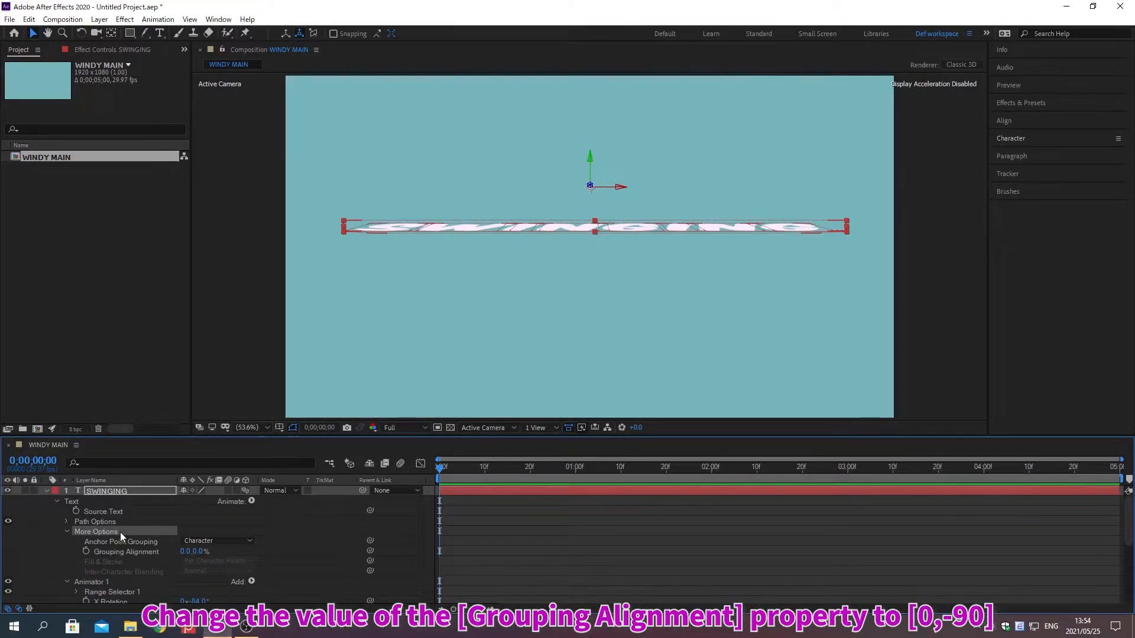
right_click(127, 551)
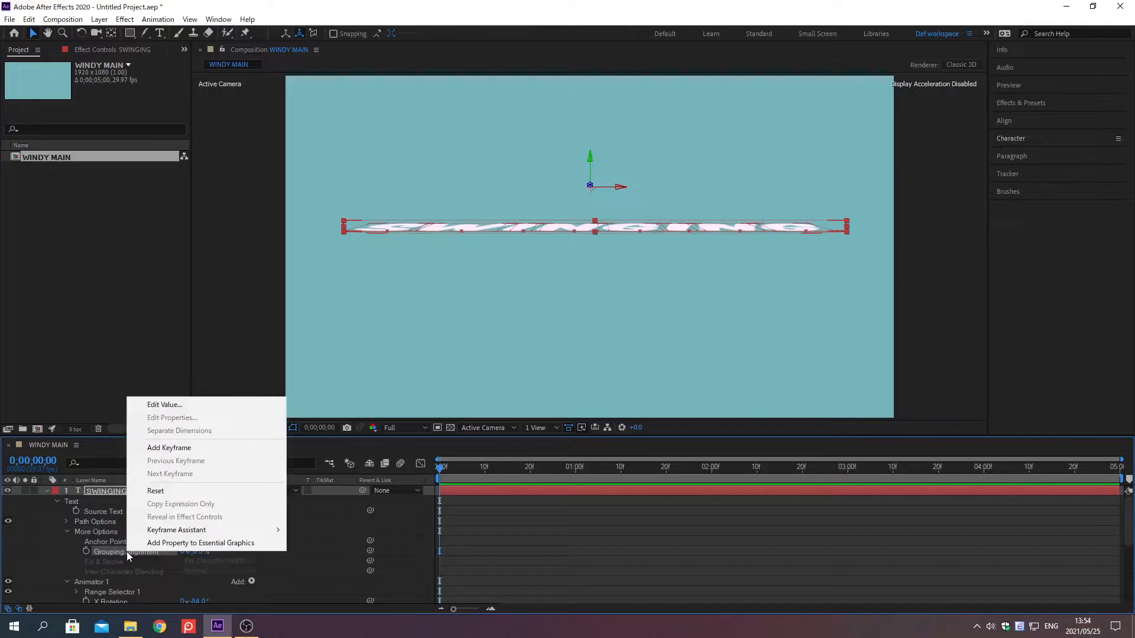
click(165, 405)
key(Tab)
text(-90)
key(Return)
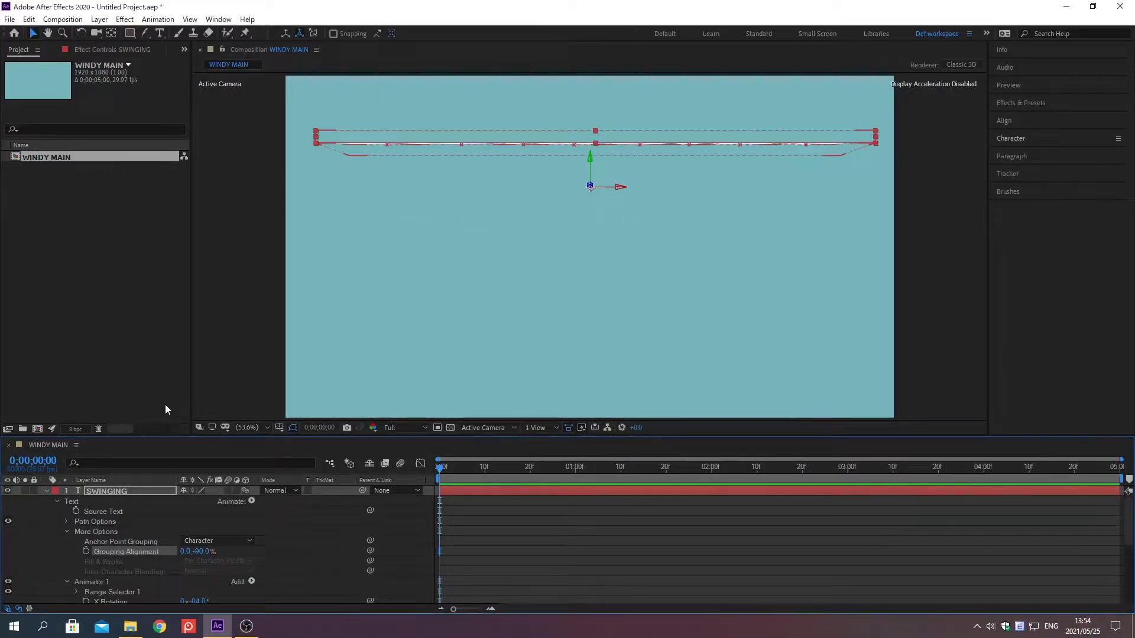
click(120, 533)
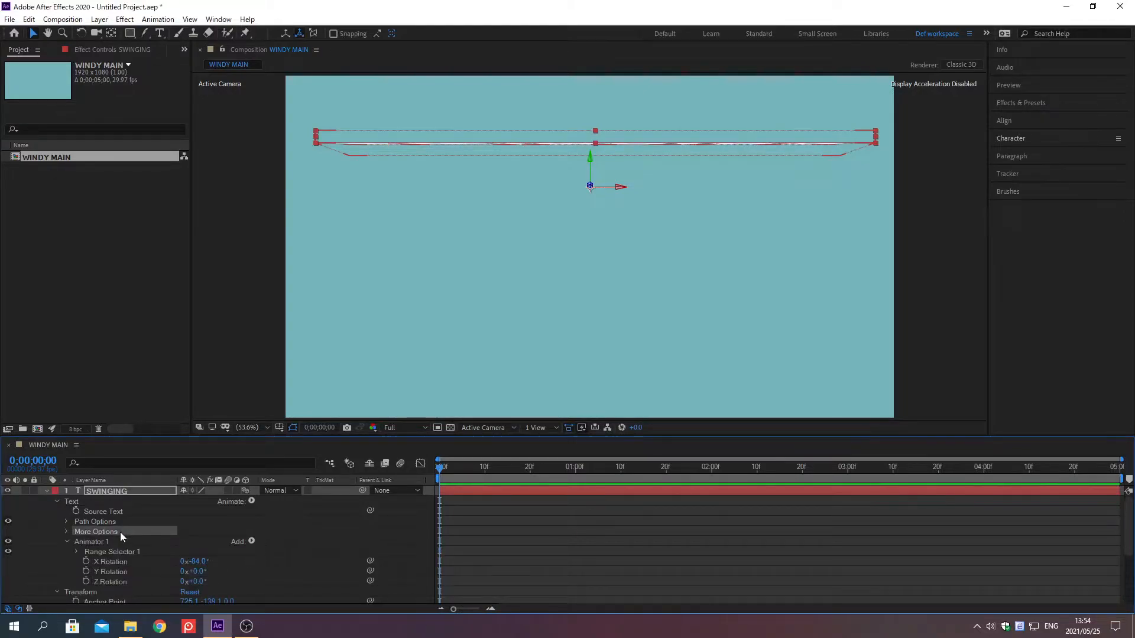
Add an Expression selector to Animator 1 of the SWINGING text.
click(252, 542)
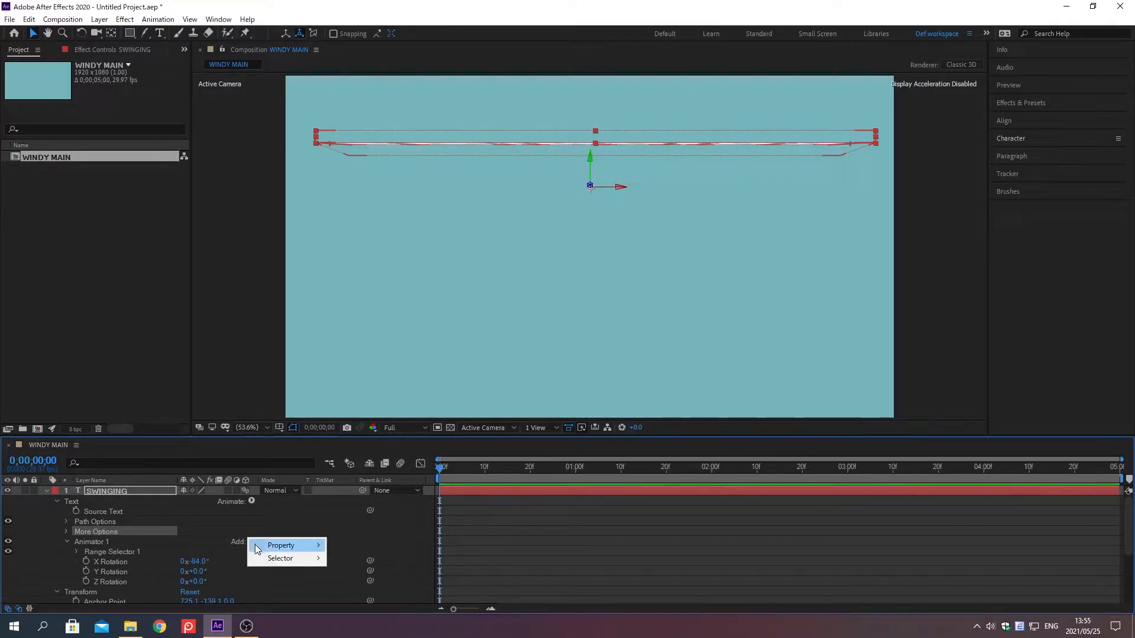
mouse_move(287, 559)
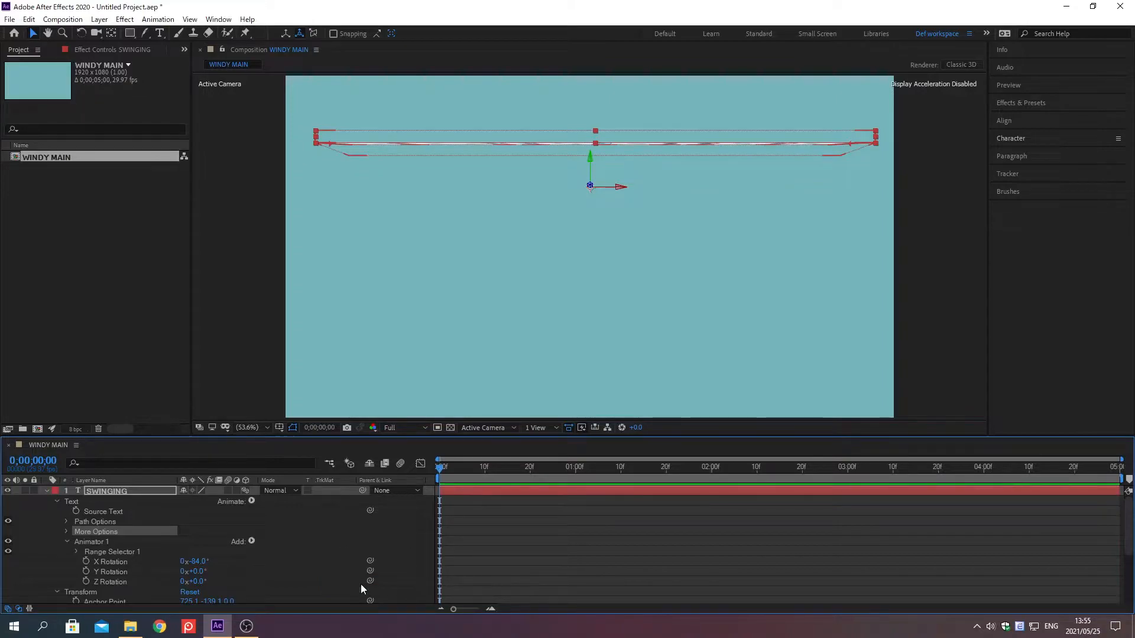
click(361, 584)
Create a keyframe for the Expression Selector's Amount at 0;00;04;20.
key(alt+shift+j)
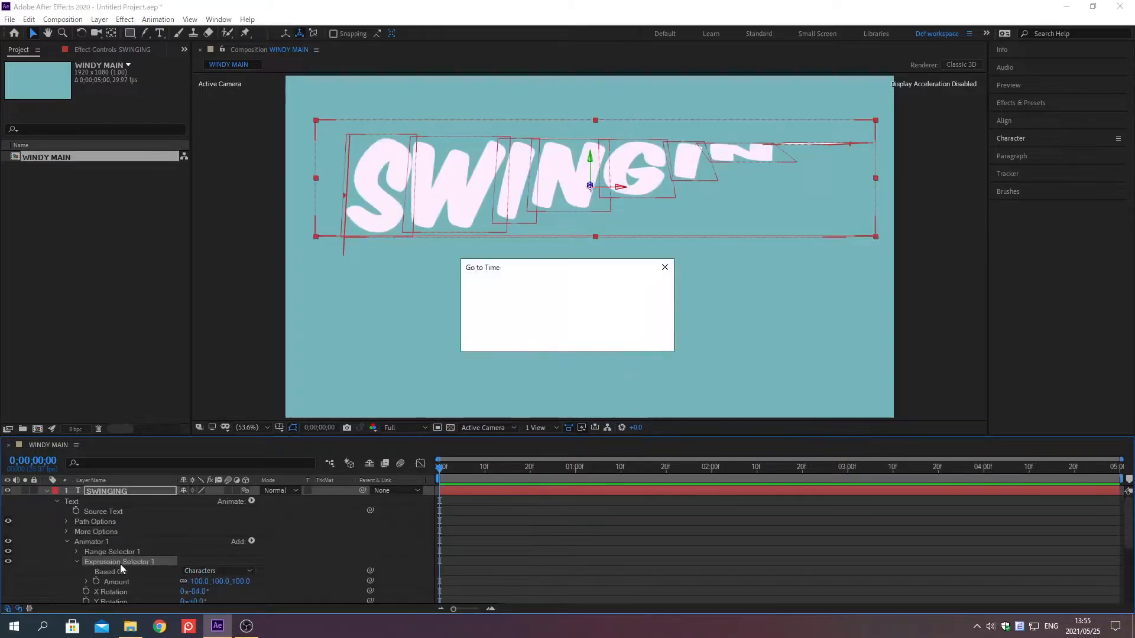
text(0;00;04;20)
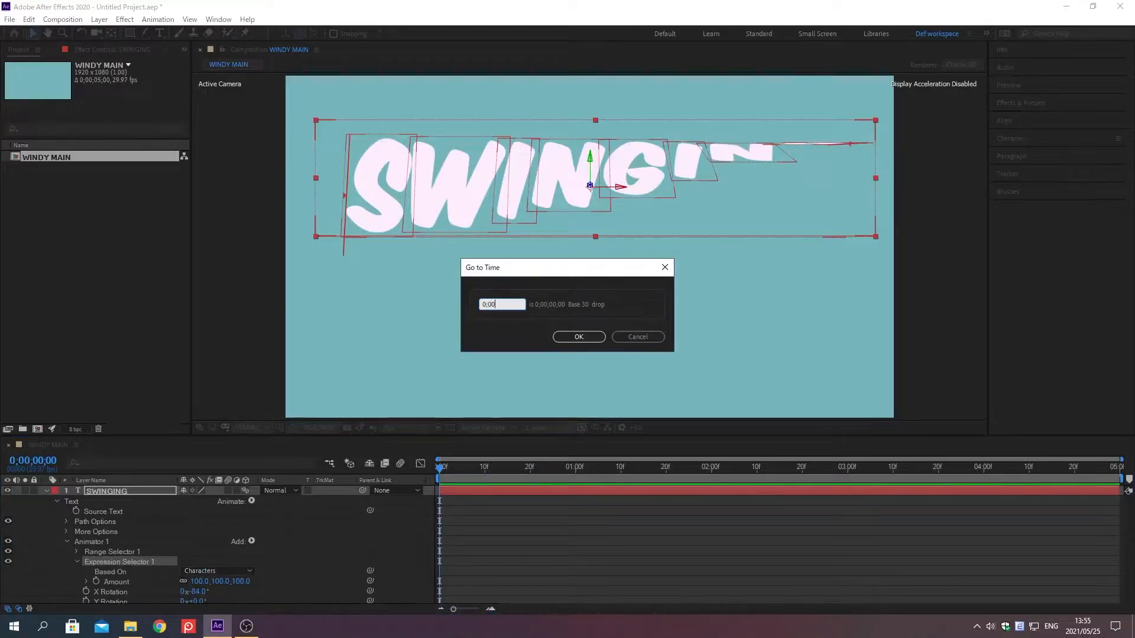
key(Return)
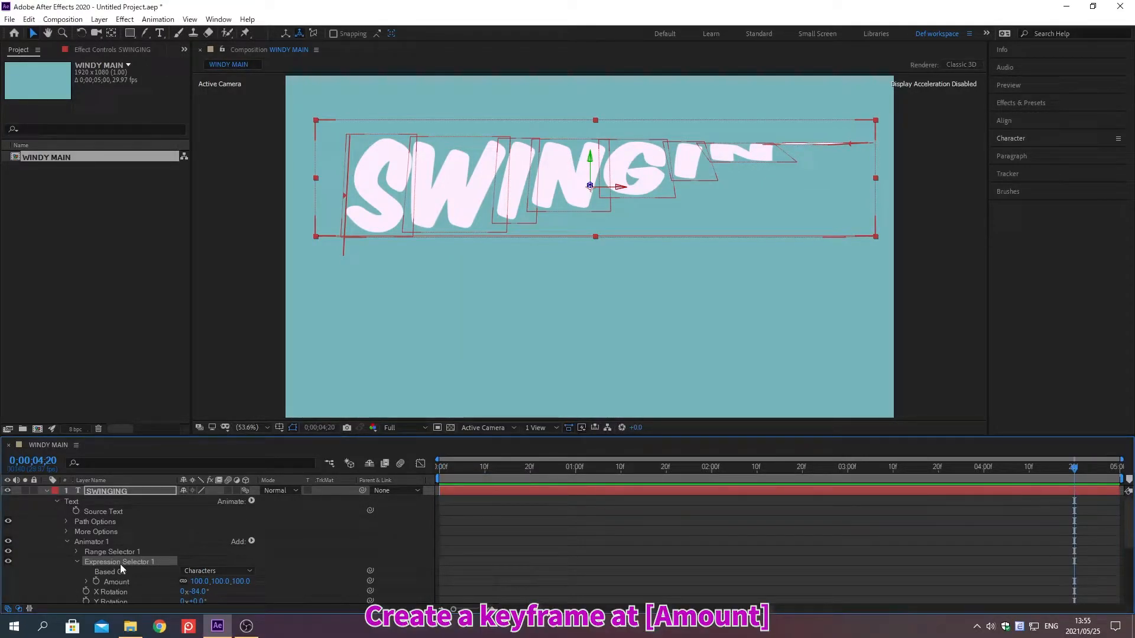
click(95, 582)
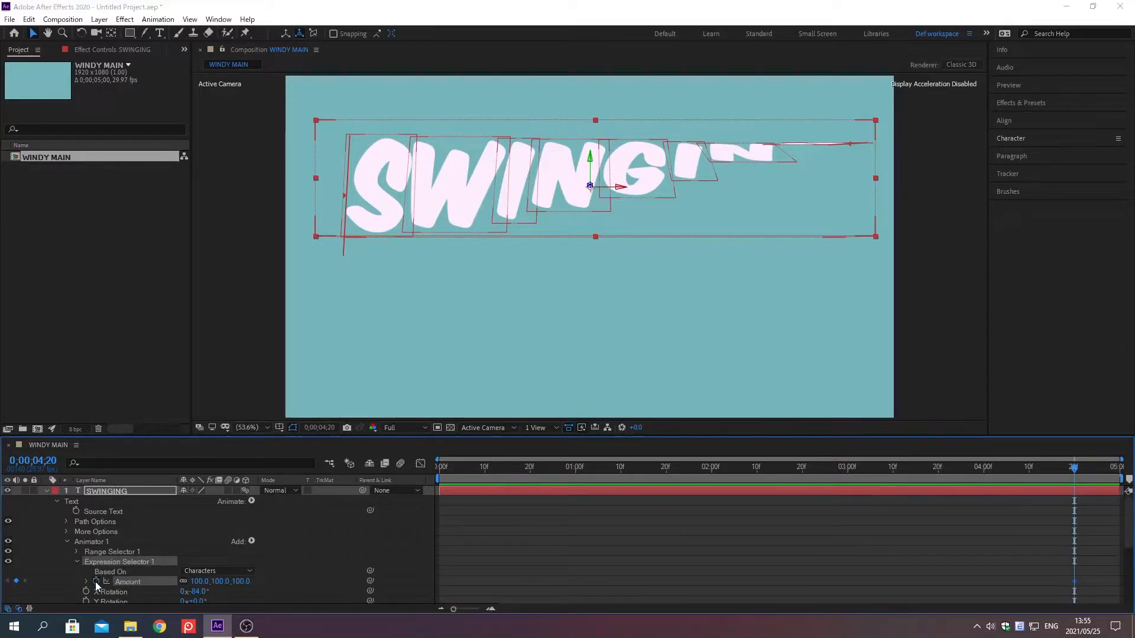
Set the Expression Selector's Amount to 0% at 0;00;00;10.
key(alt+shift+j)
text(0;00;00;10)
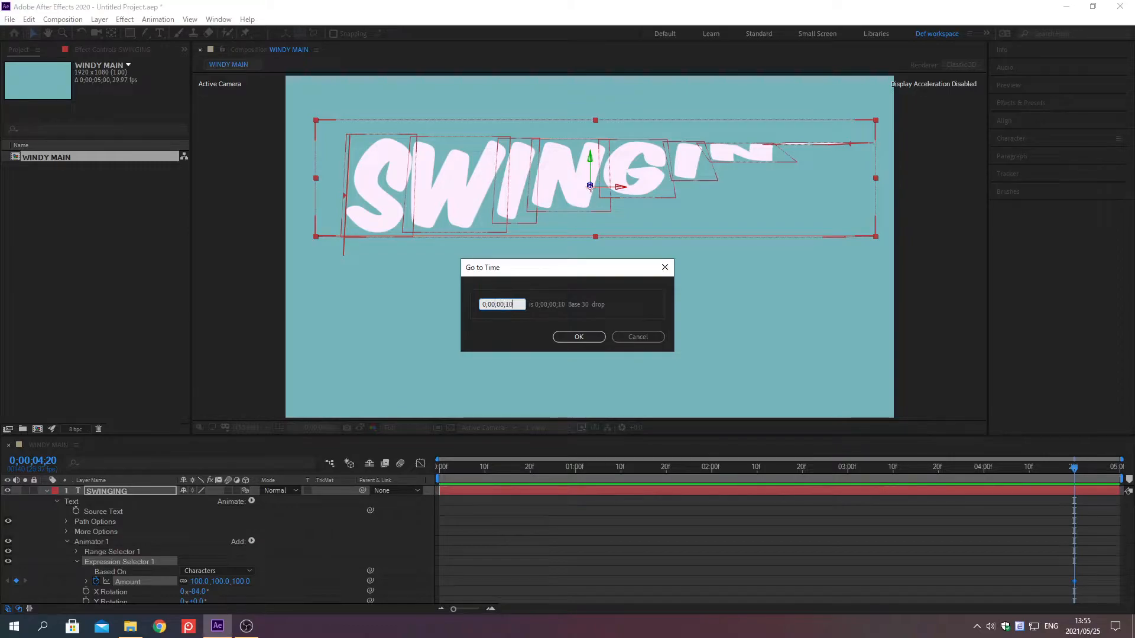
key(Return)
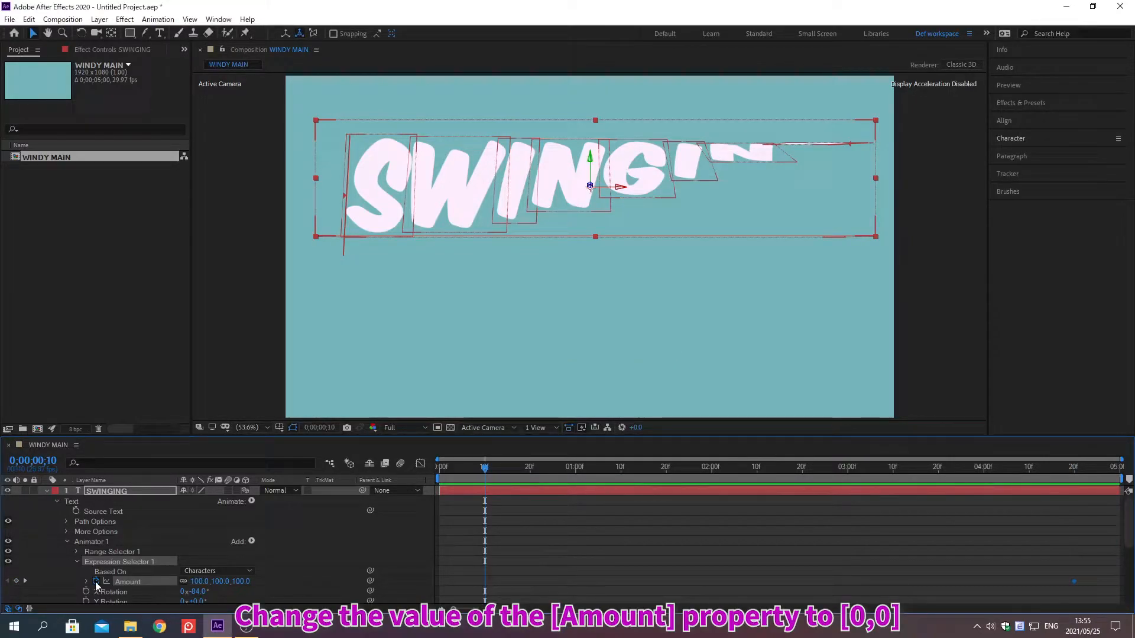
click(199, 581)
text(0)
key(Return)
Start an expression on Amount with the lines swings=3; timeOffset=1; and v=valueAtTime(time-timeOffset*textIndex/textTotal)[0];.
scroll(792, 519, down, 3)
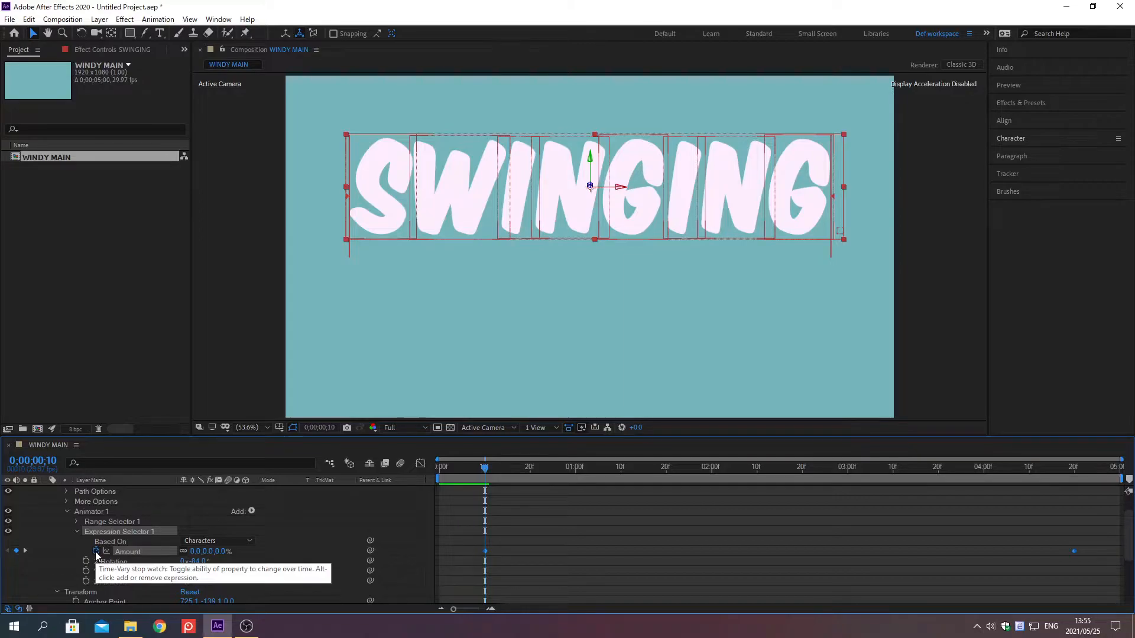
alt+click(96, 552)
text(swings=3; timeOffset=1)
text(;)
key(Return)
text(v=valueAtTime(time-timeOffset*textIndex/textTotal)[0];)
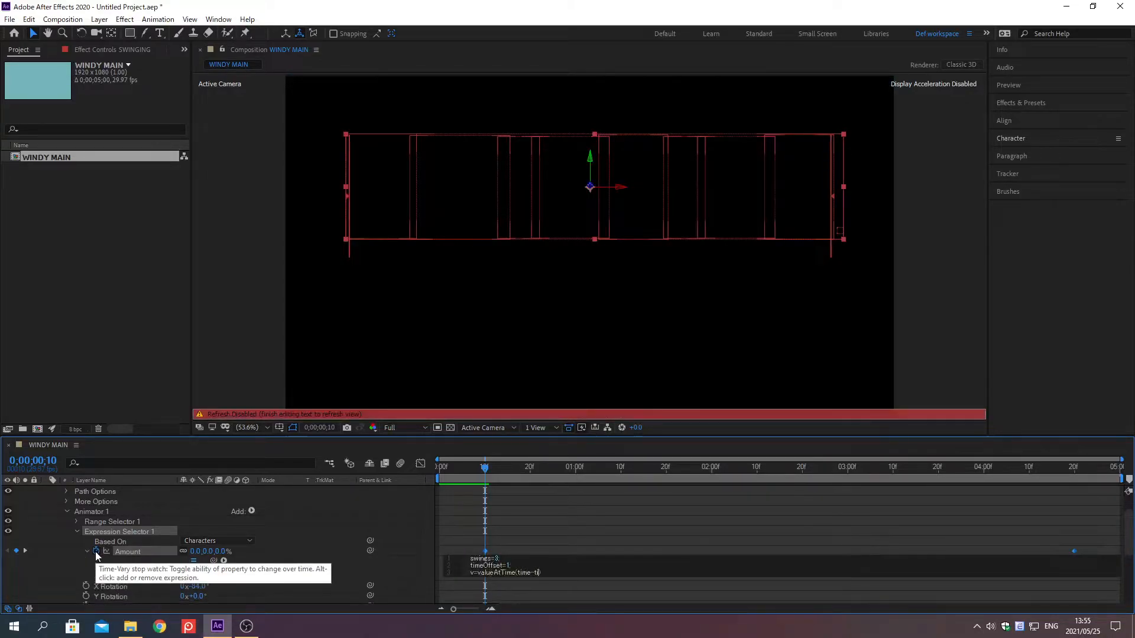
Complete the Amount expression with the lines anim=2*Math.PI*v/100; amp=easeOut(v,0,100,100,0); Math.cos(anim*swings)*amp; and preview the animation up to 0;00;04;18.
key(Return)
text(anim=2*Math.PI*v/100;)
key(Return)
text(amp=easeOut(v,0,100,100,0);)
key(Return)
text(Math.cos(anim*swings)*amp;)
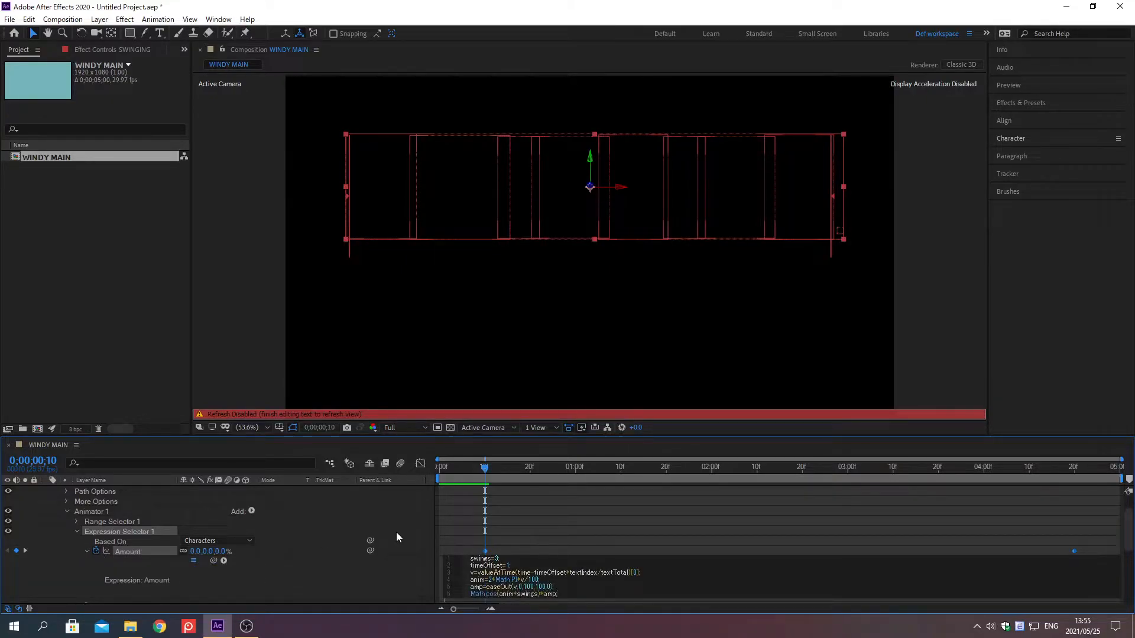
click(396, 532)
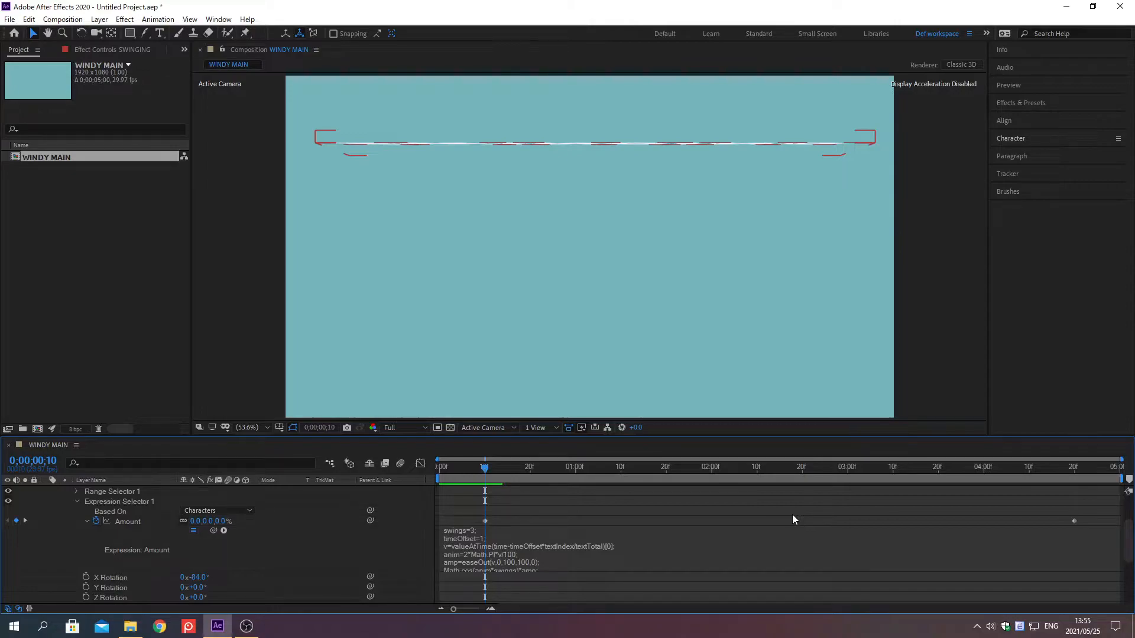
key(space)
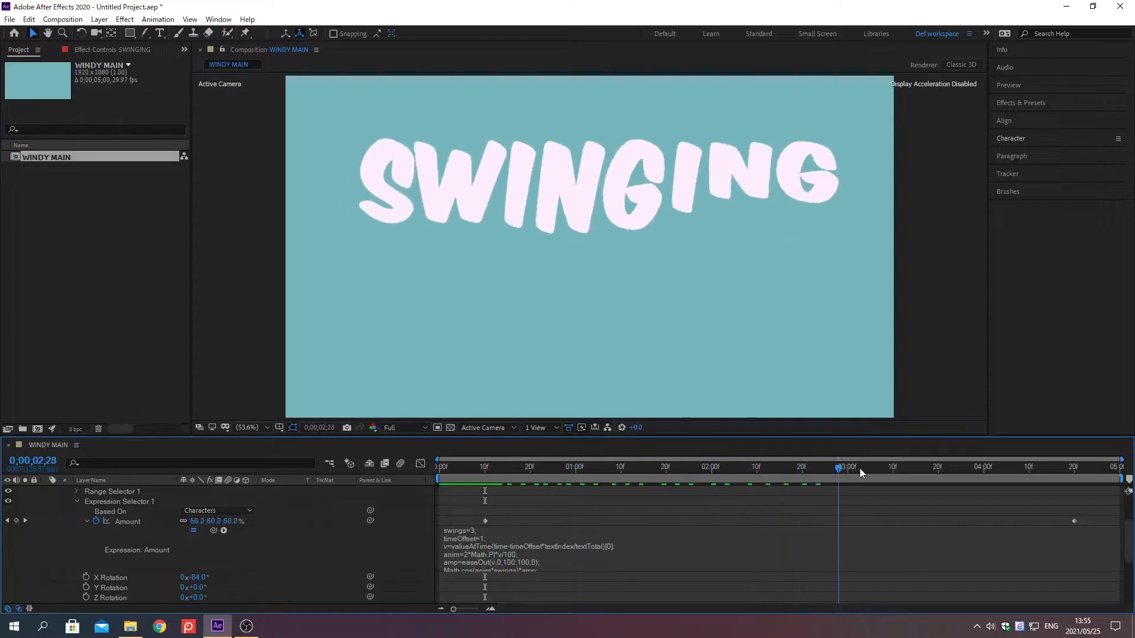
drag(925, 469, 1072, 469)
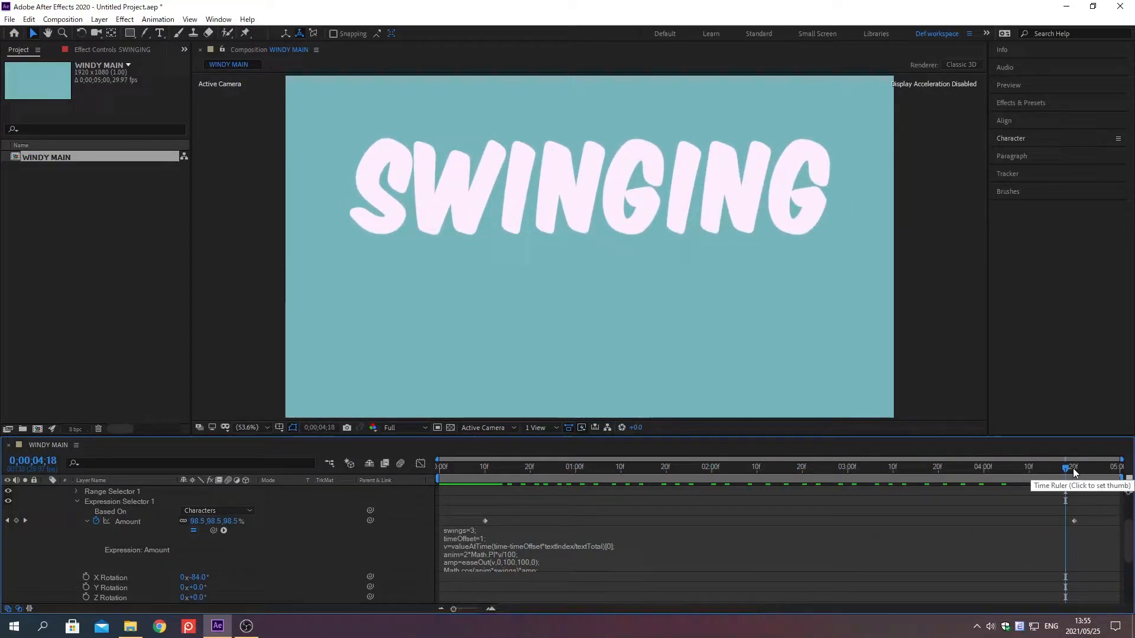
Pre-compose the SWINGING layer as SWING TEXT, moving all attributes into the new composition.
key(KP_1)
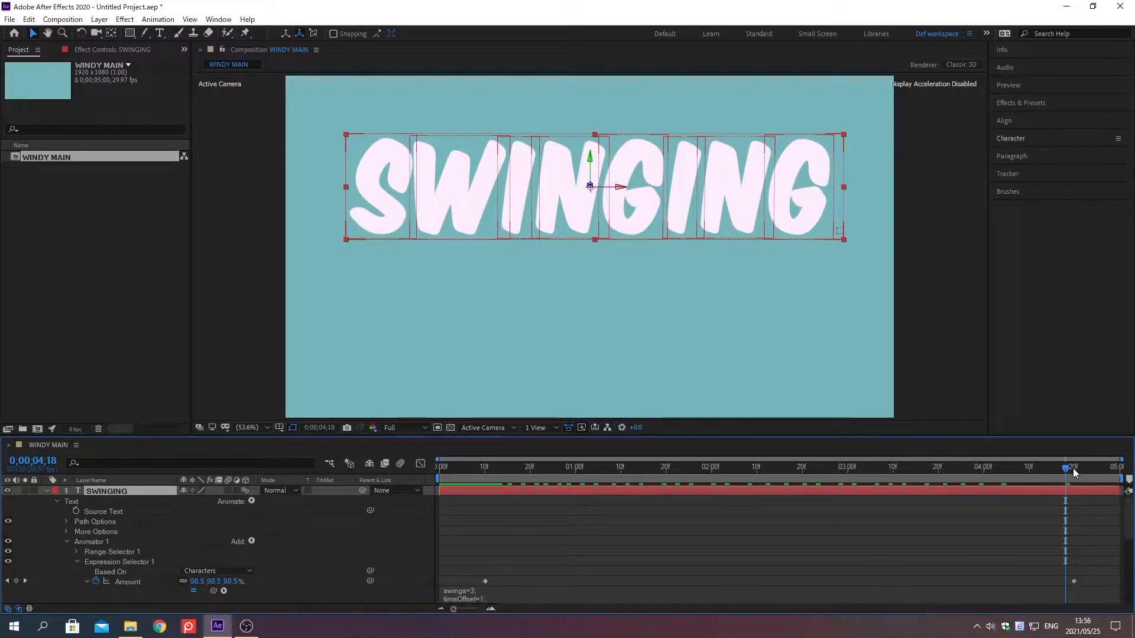
key(ctrl+shift+c)
text(SWING TEXT)
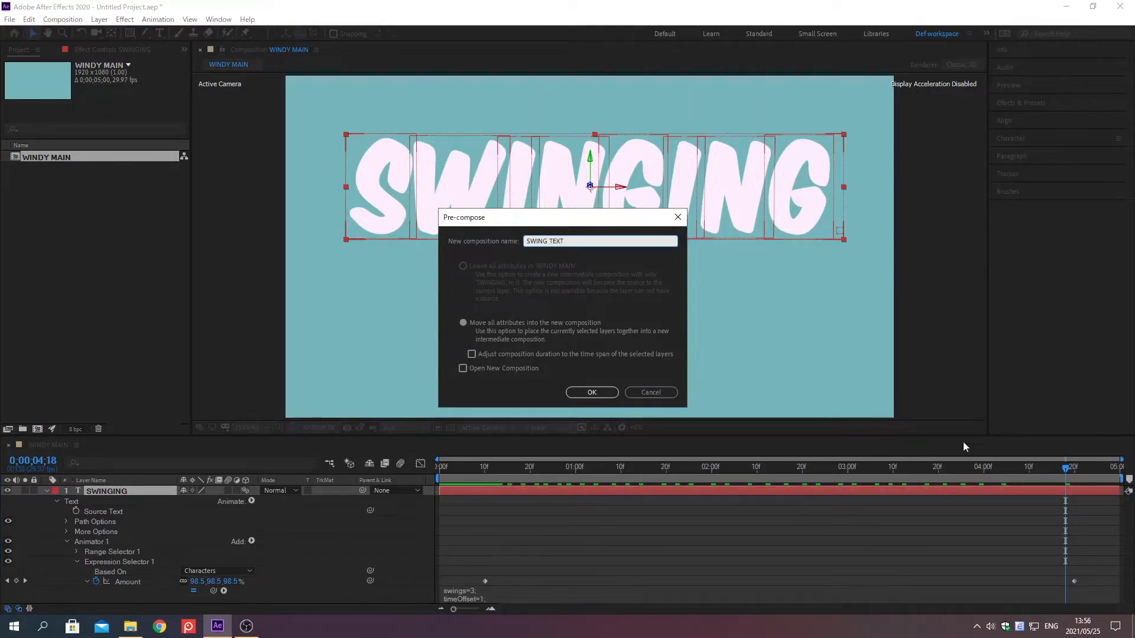
click(463, 324)
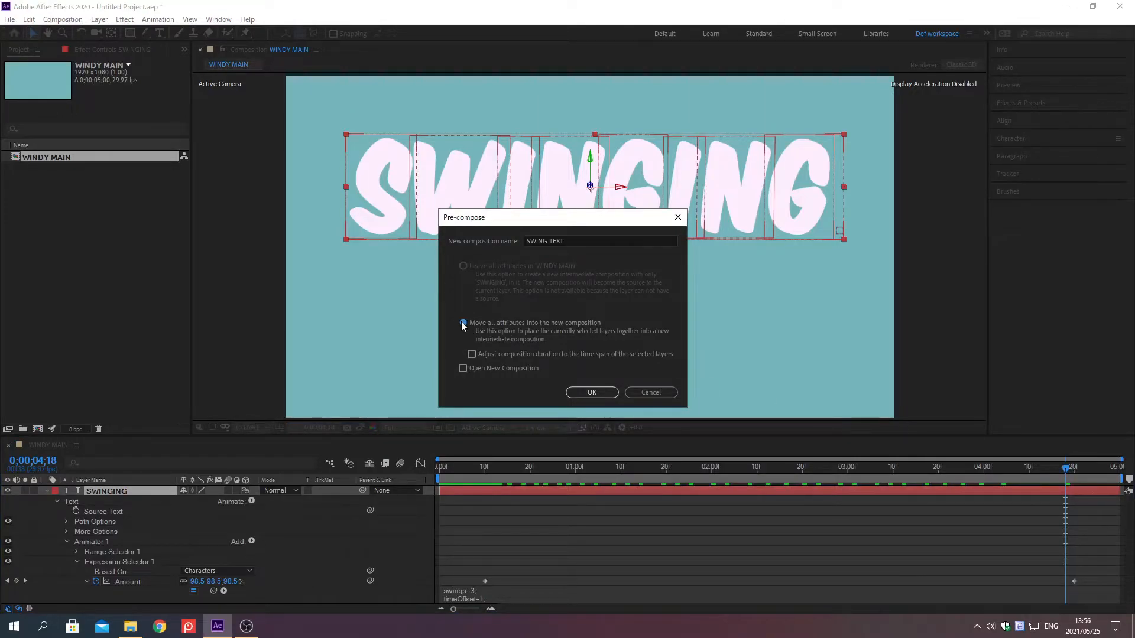
click(591, 395)
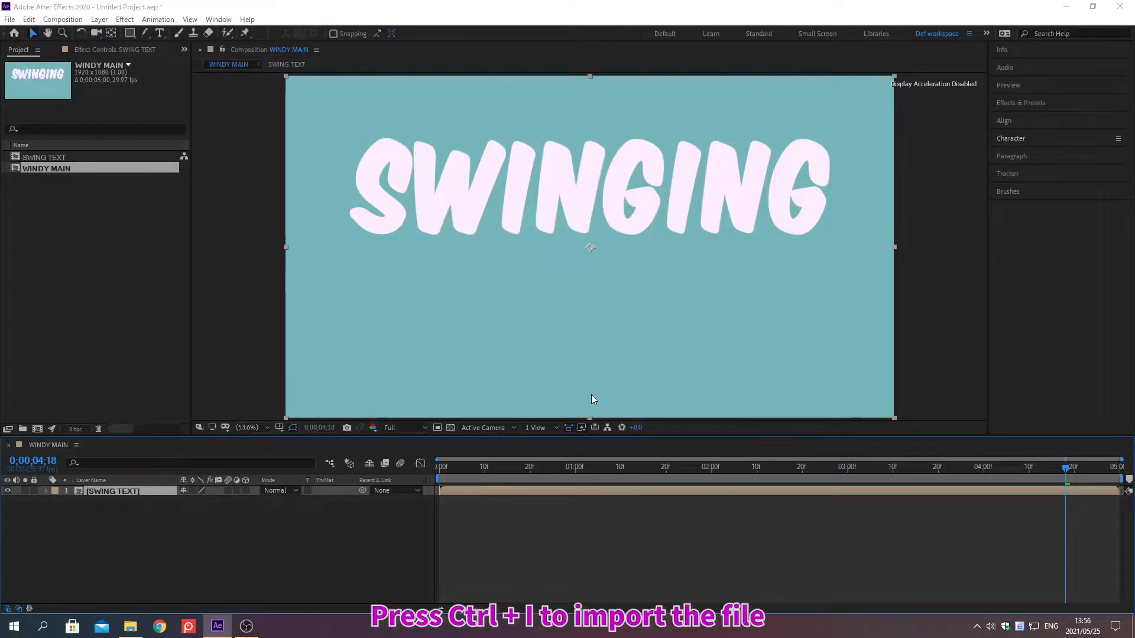
Import 01 Dandelion in wind.ai as a Composition with footage dimensions set to Layer Size.
key(ctrl+i)
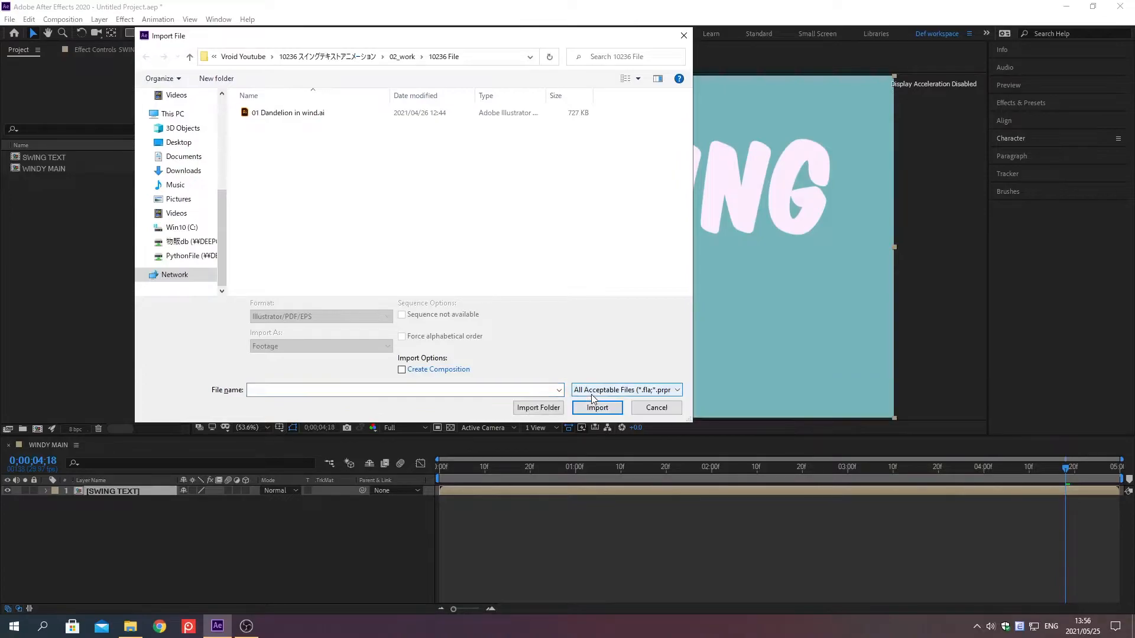
click(289, 114)
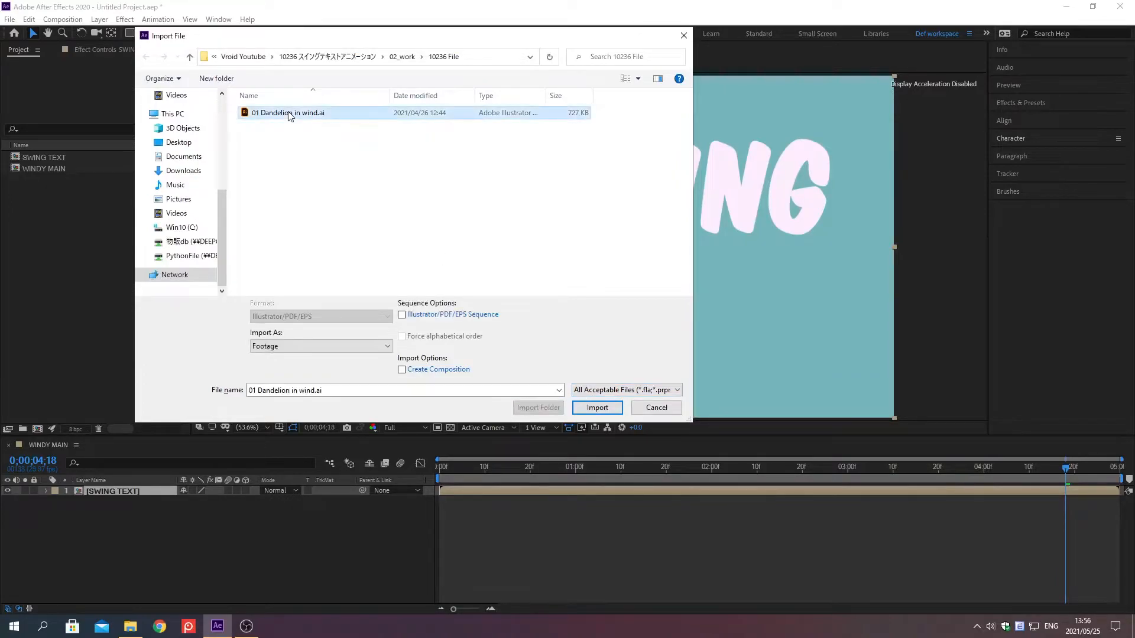
double_click(289, 114)
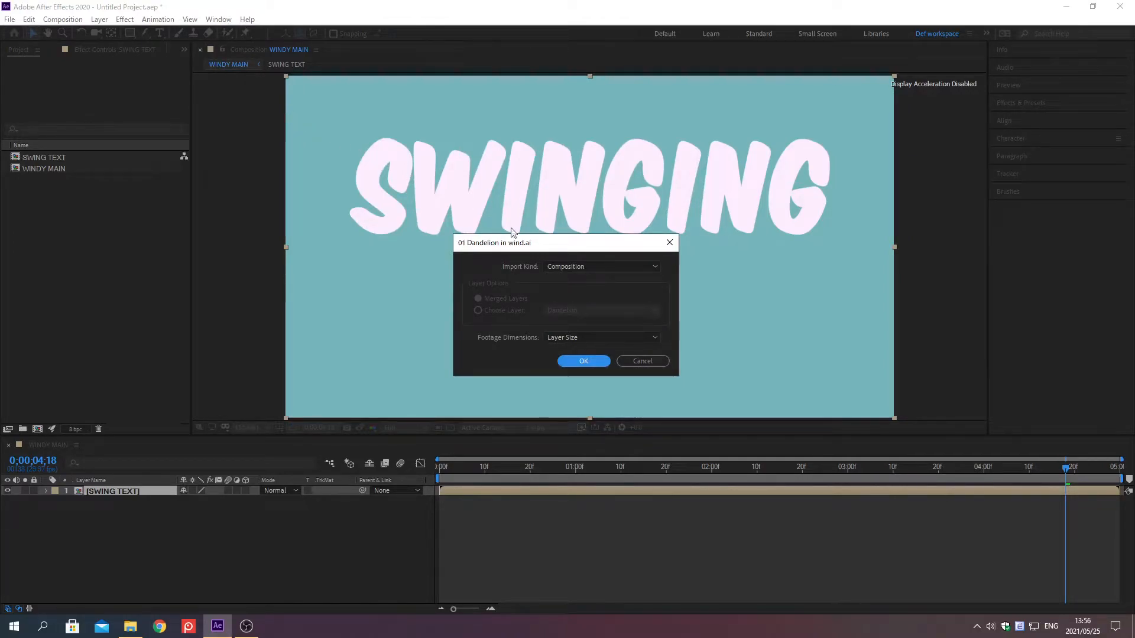
click(583, 267)
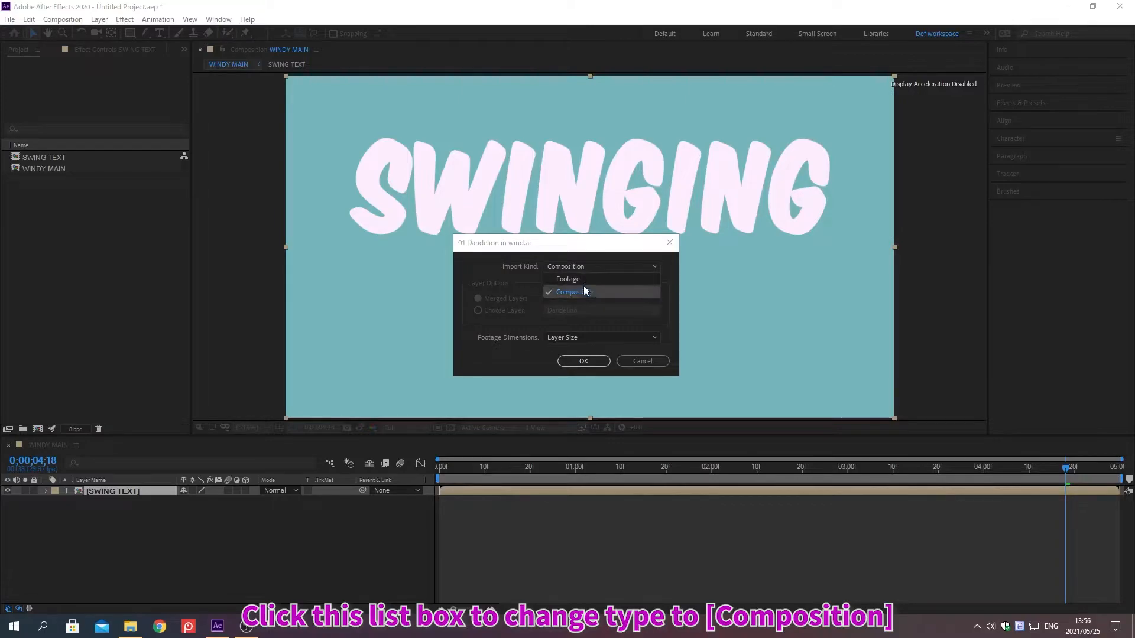
click(584, 292)
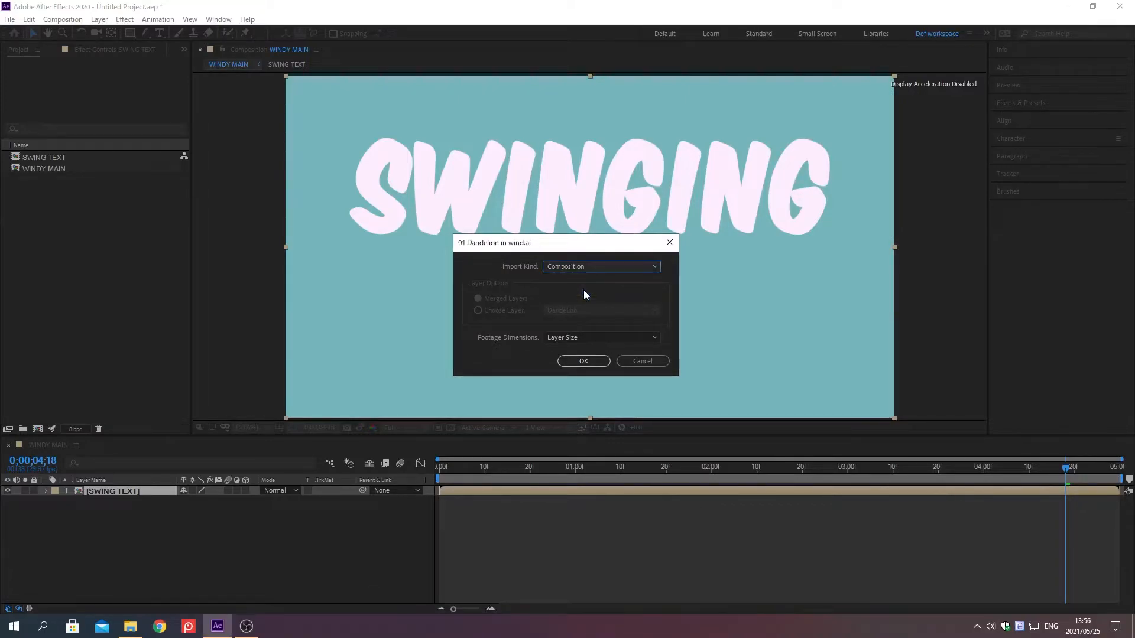
click(584, 337)
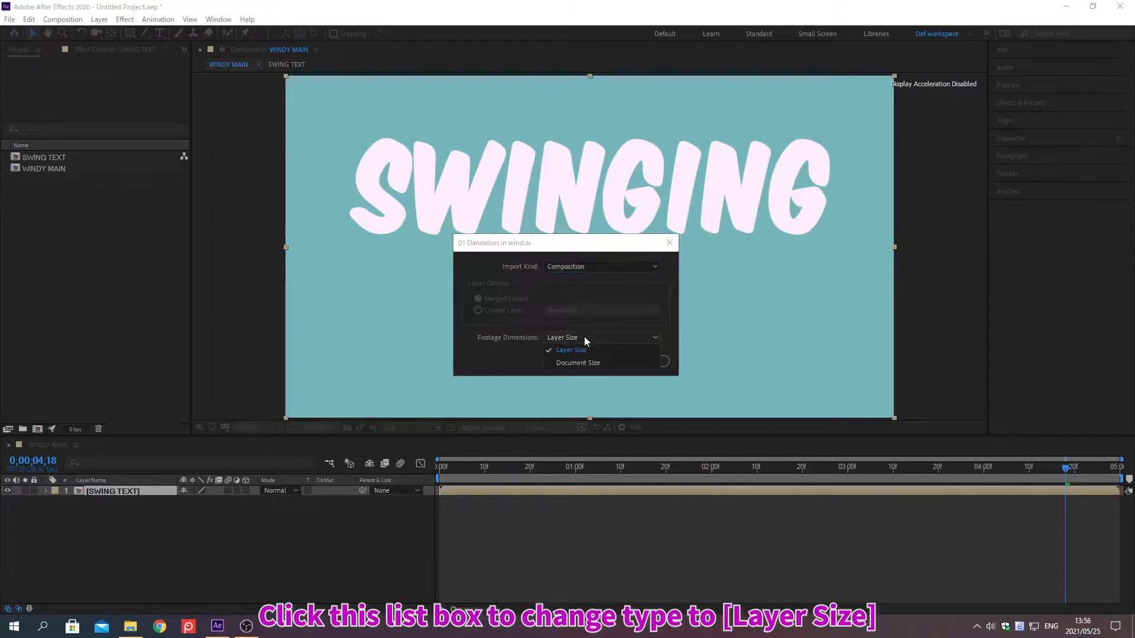
click(584, 347)
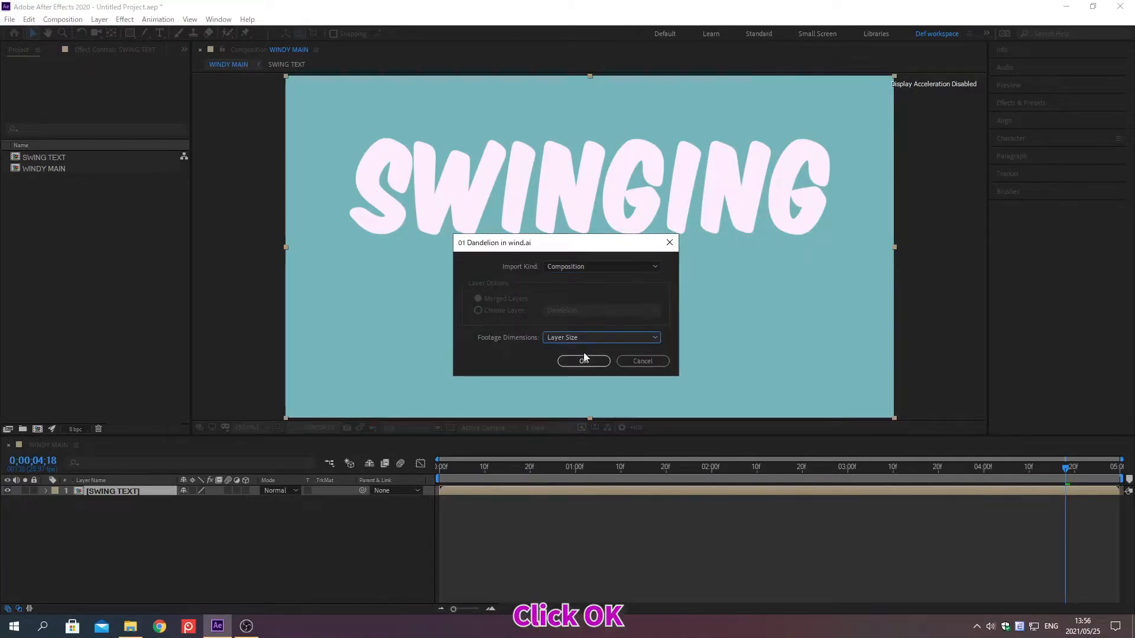
click(584, 362)
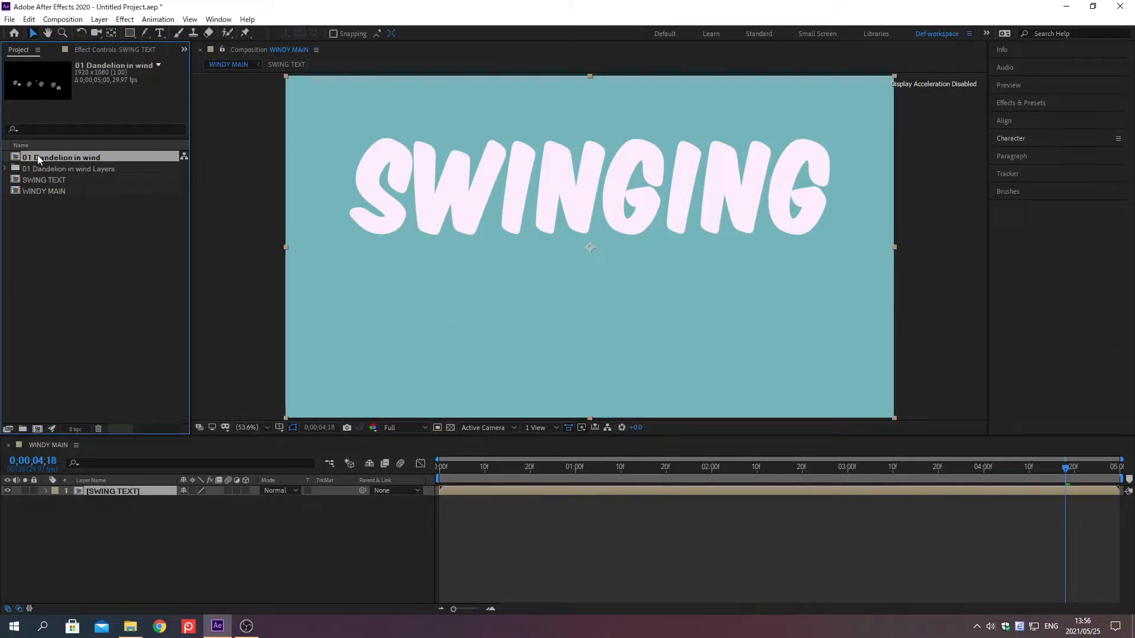
Place the 01 Dandelion in wind composition below SWING TEXT in WINDY MAIN and delete the Dandelion layer inside it.
drag(37, 155, 156, 591)
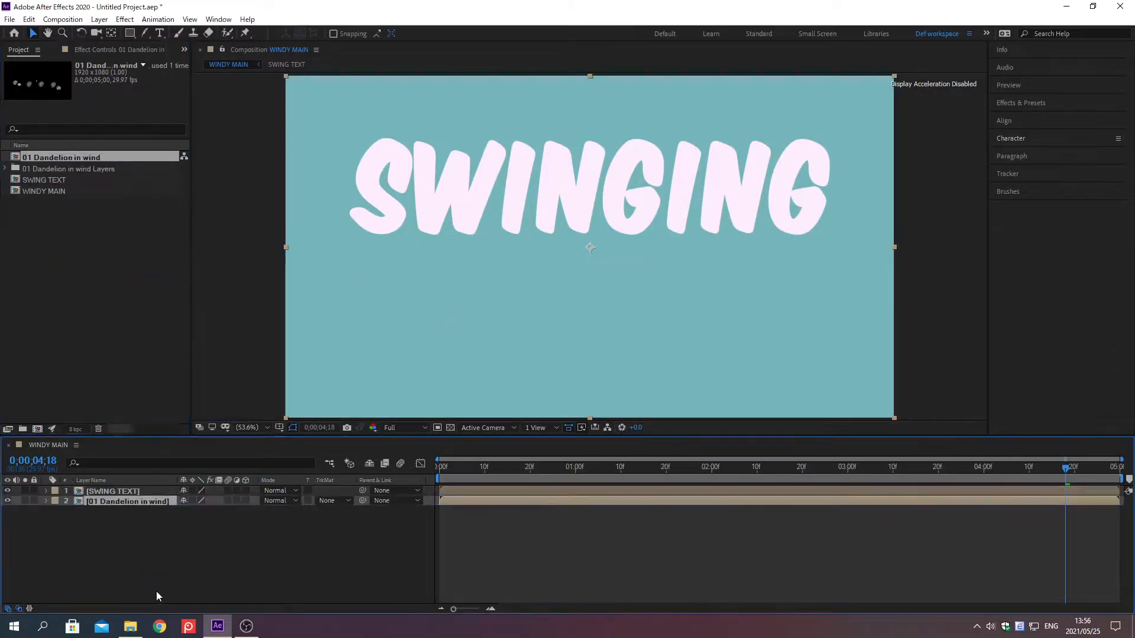
double_click(120, 500)
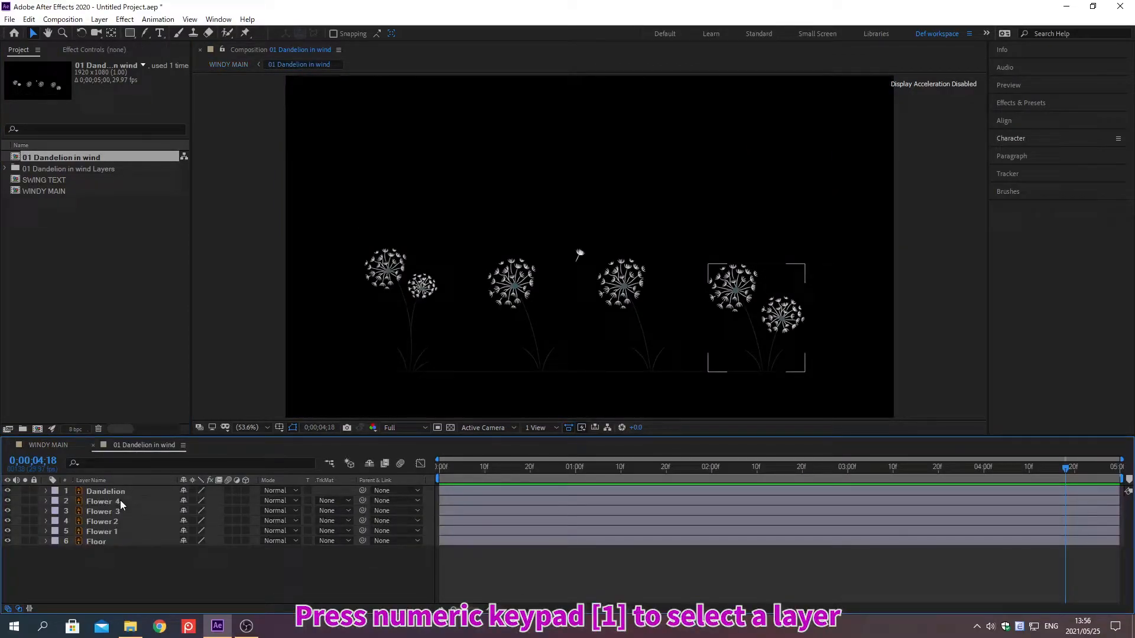
key(KP_1)
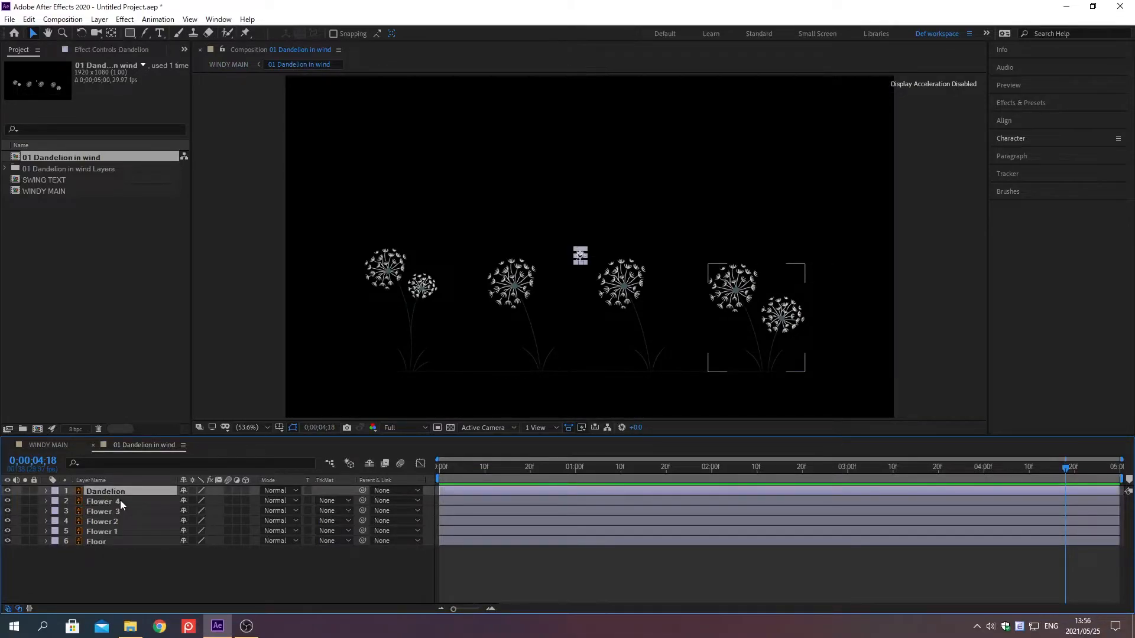
key(Delete)
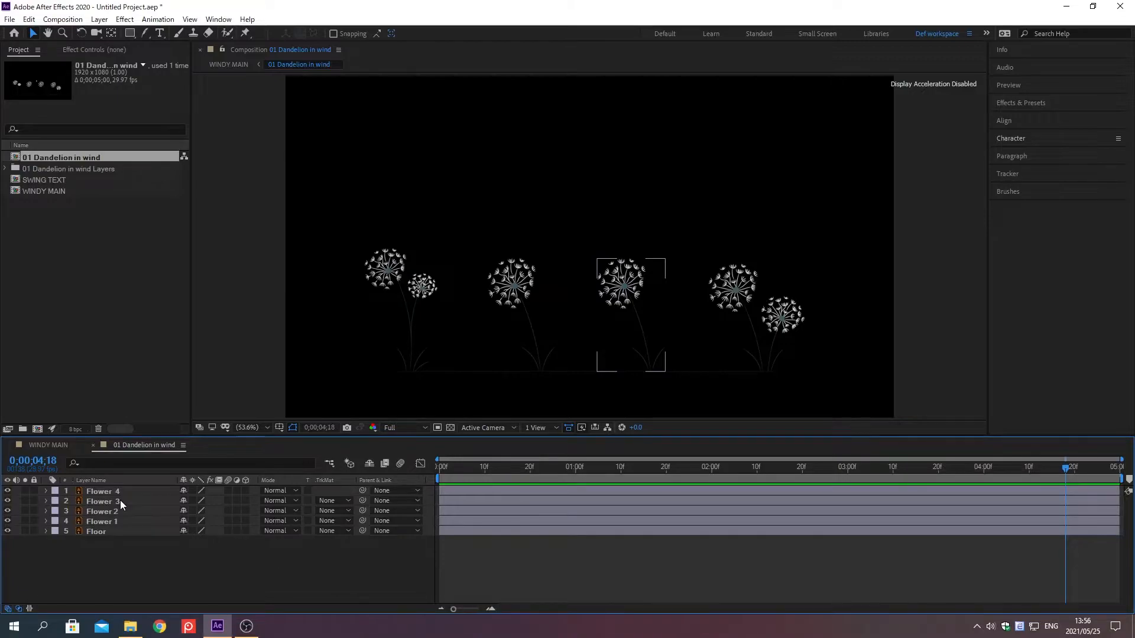
Create shape layers from the four vector layers Flower 1 to Flower 4.
click(101, 491)
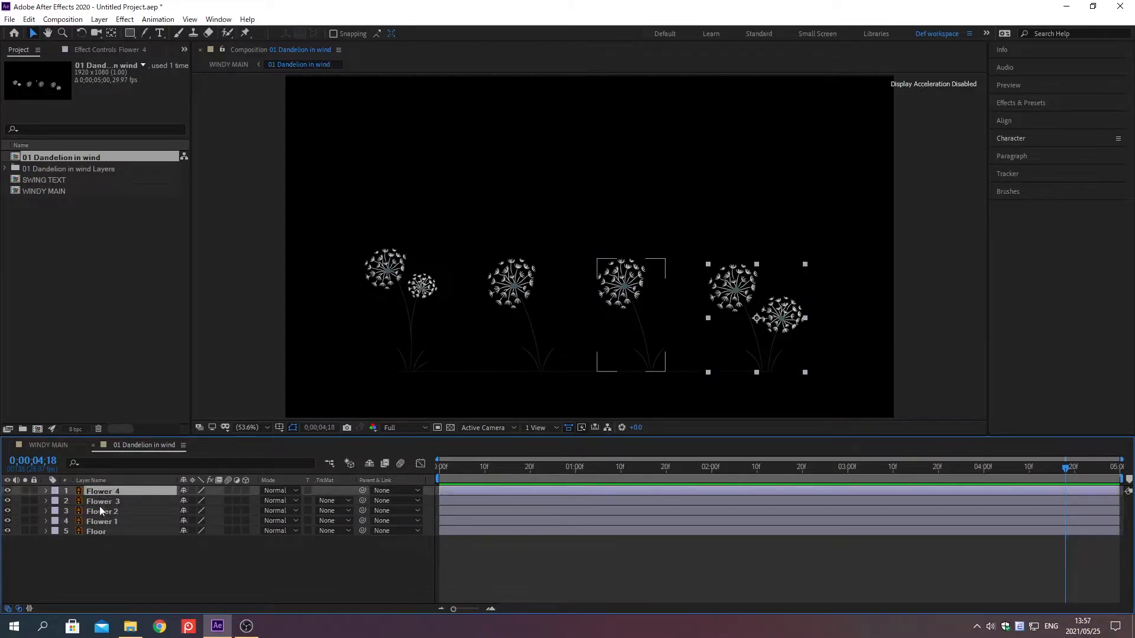
shift+click(98, 522)
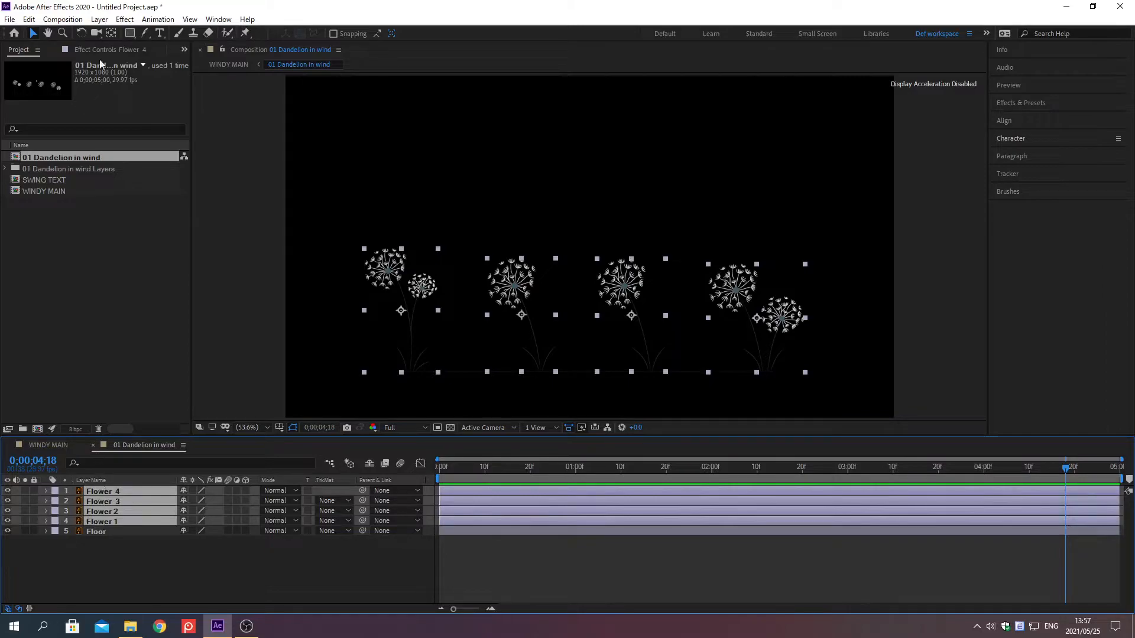
click(99, 19)
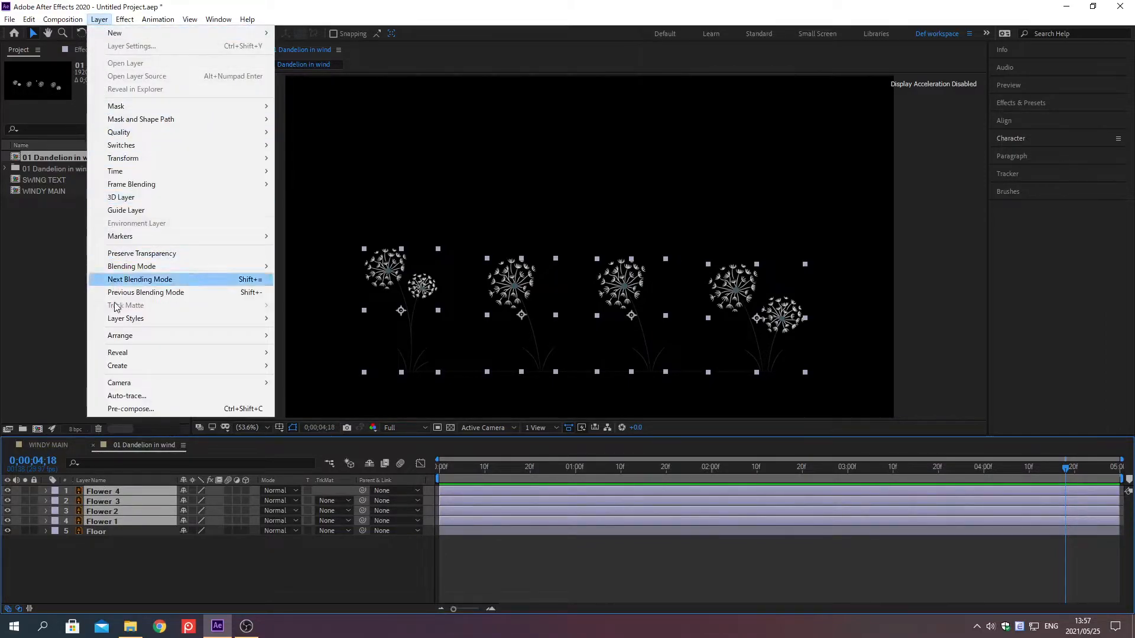
mouse_move(119, 369)
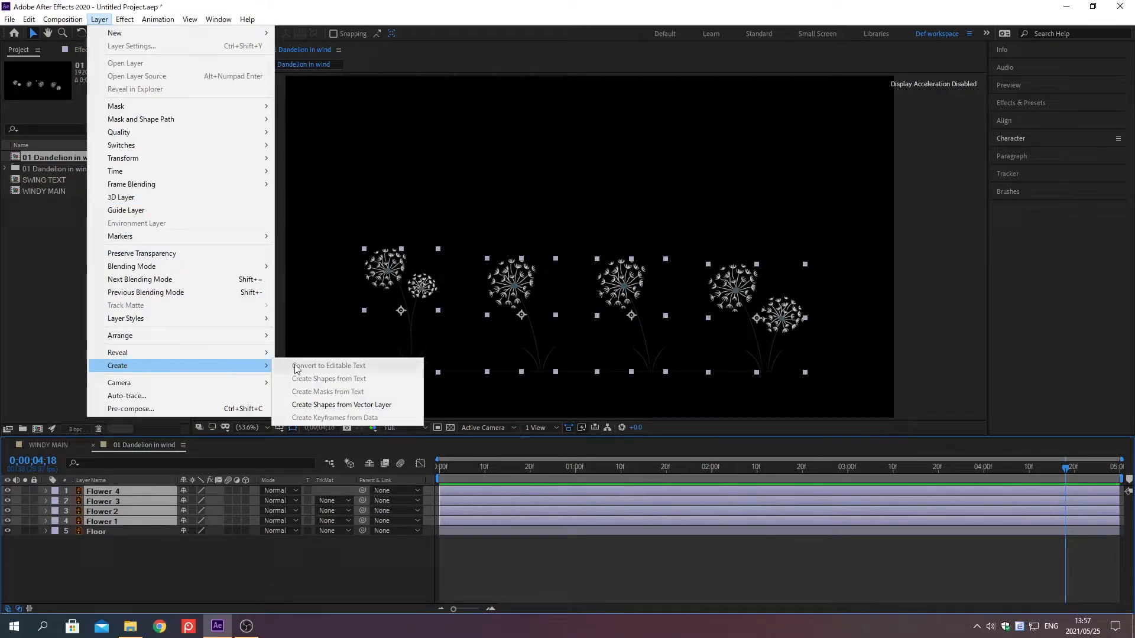
click(344, 407)
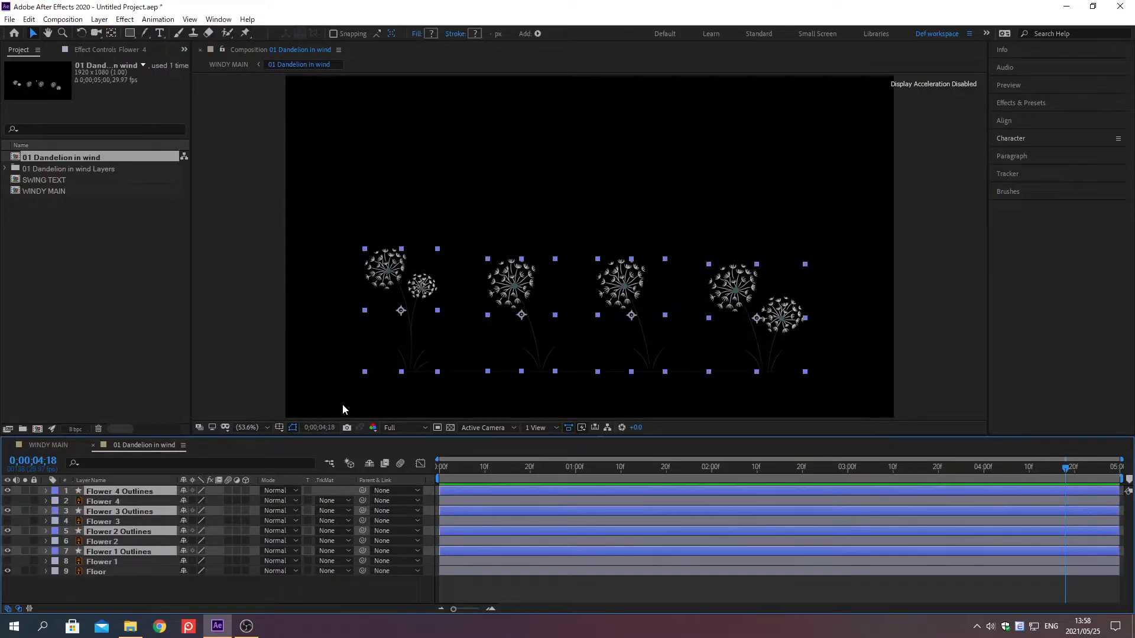
click(177, 591)
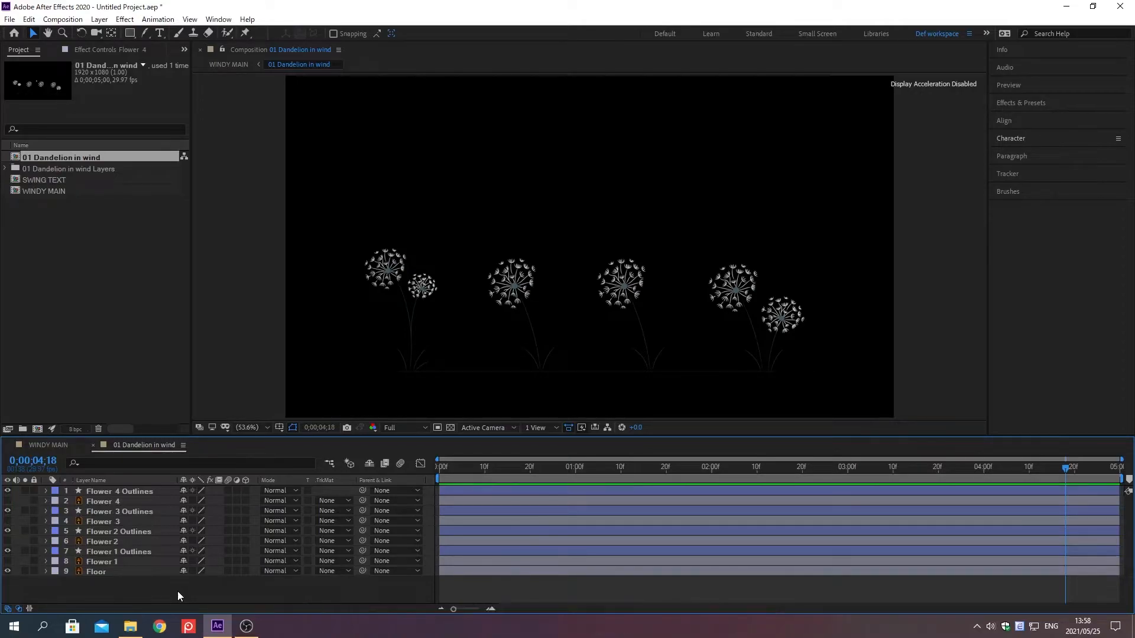
Find the CC Bend It effect and apply it to the Flower 4 Outlines layer.
key(KP_1)
click(1021, 103)
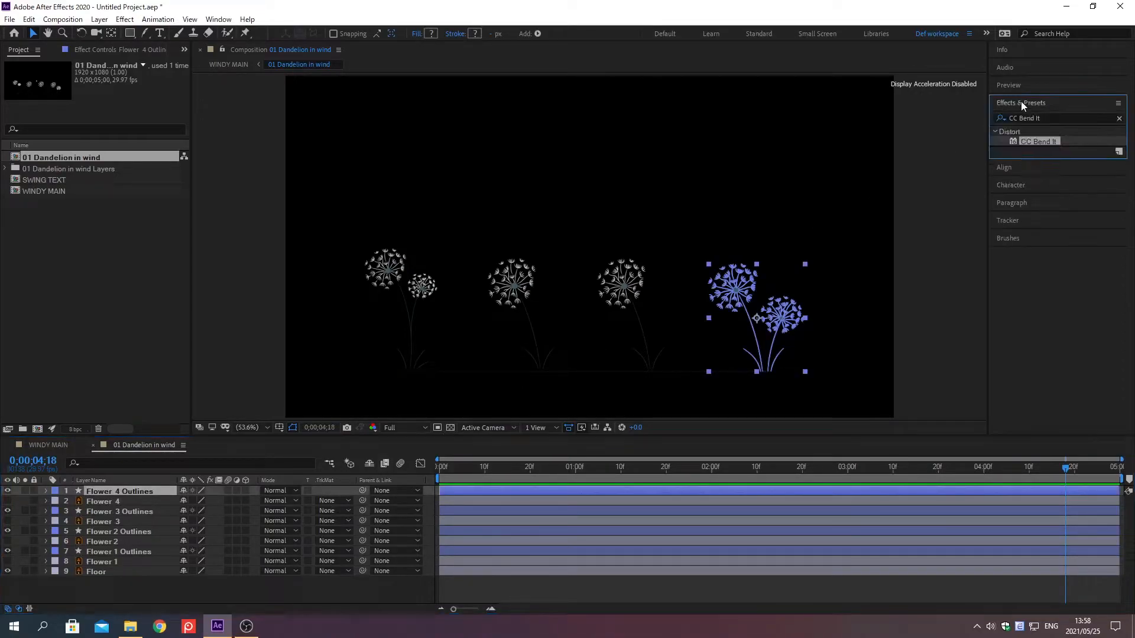
click(1119, 118)
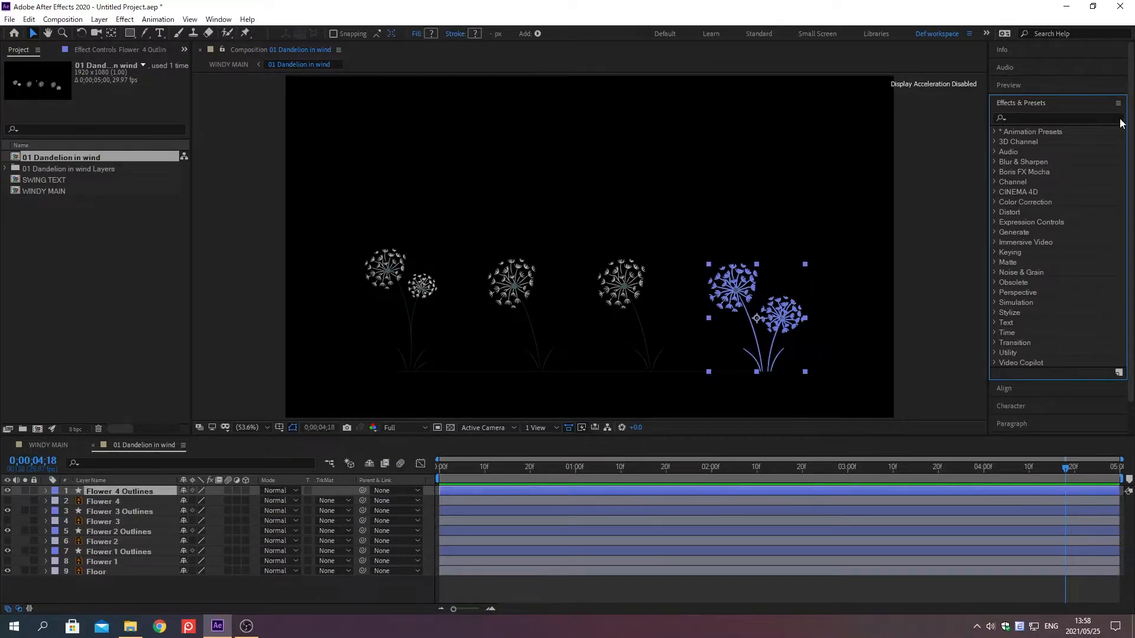
click(1021, 117)
text(CC Bend It)
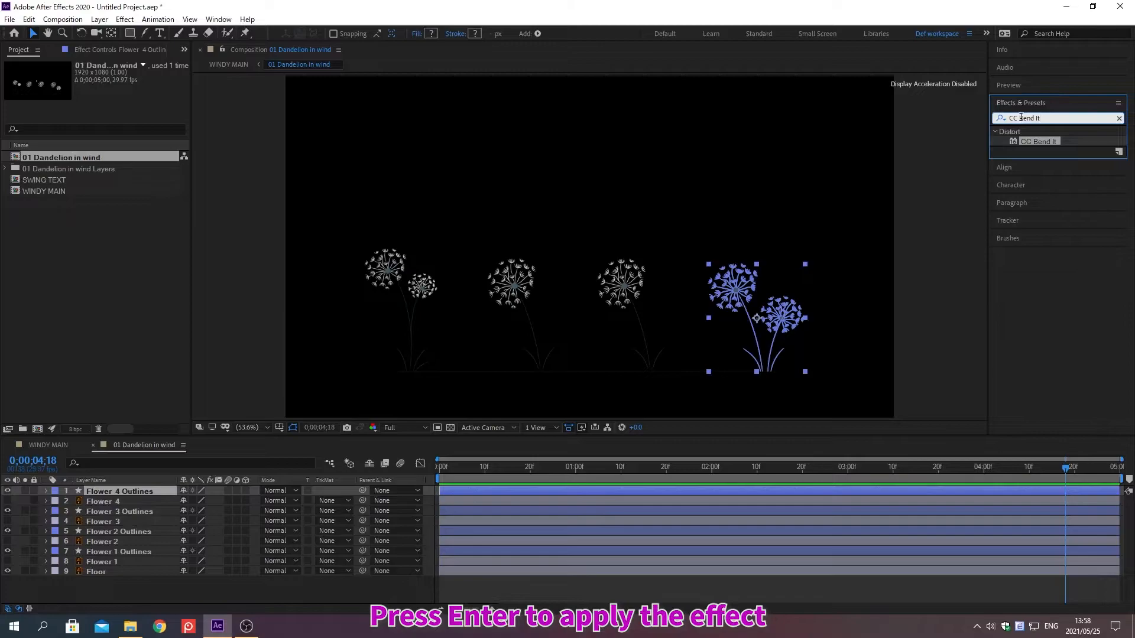
key(Return)
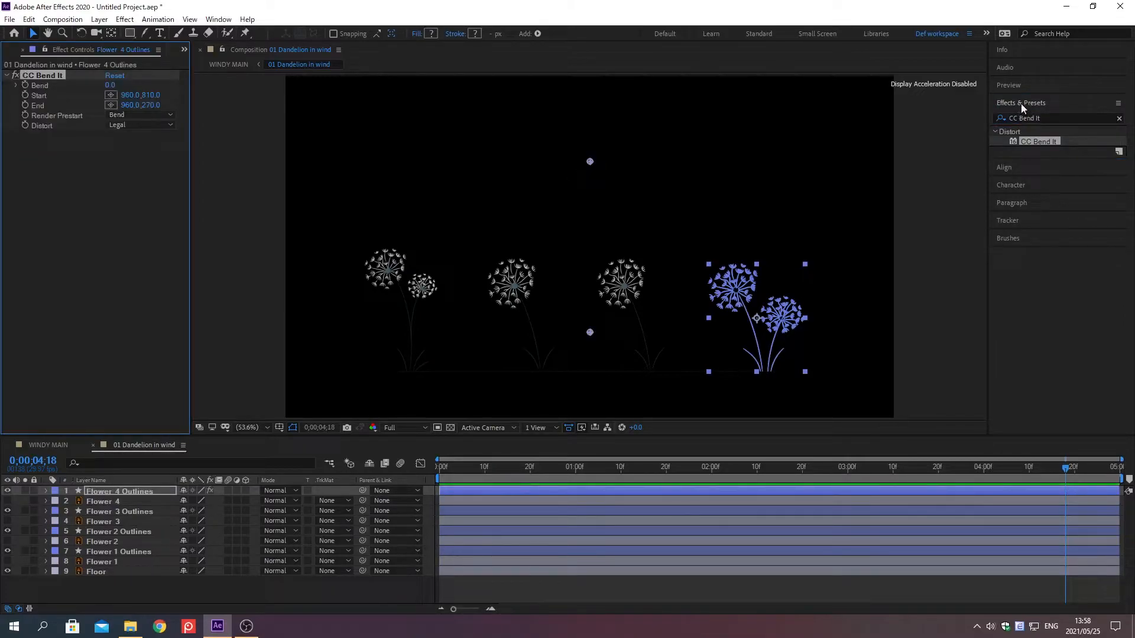
click(1020, 103)
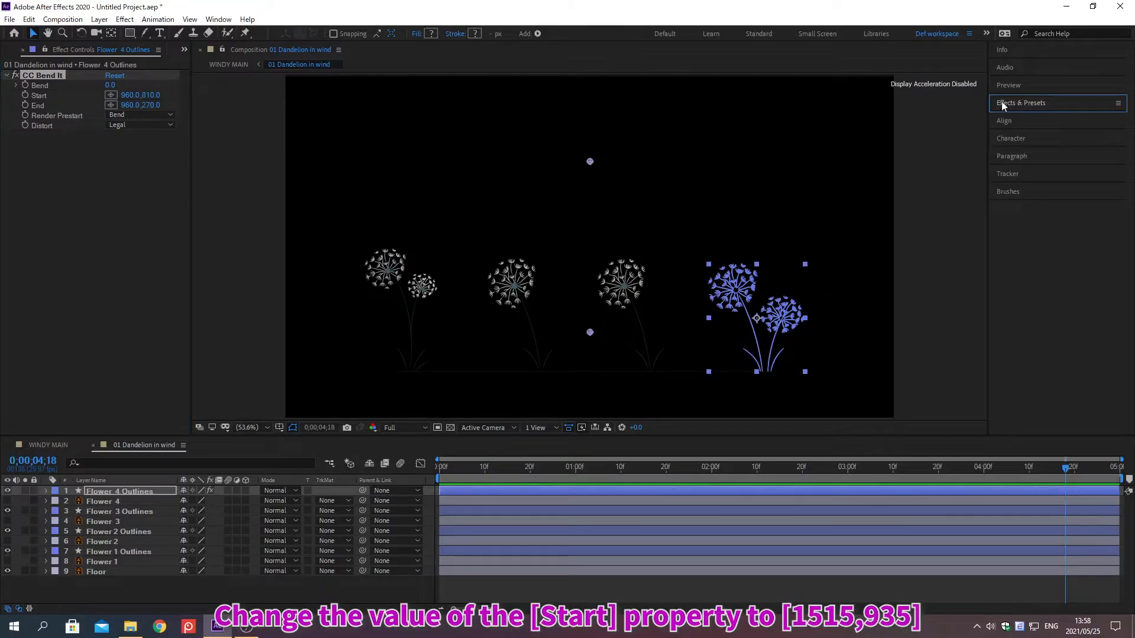
Set the CC Bend It Start point of Flower 4 Outlines to 1515, 935 pixels.
right_click(40, 97)
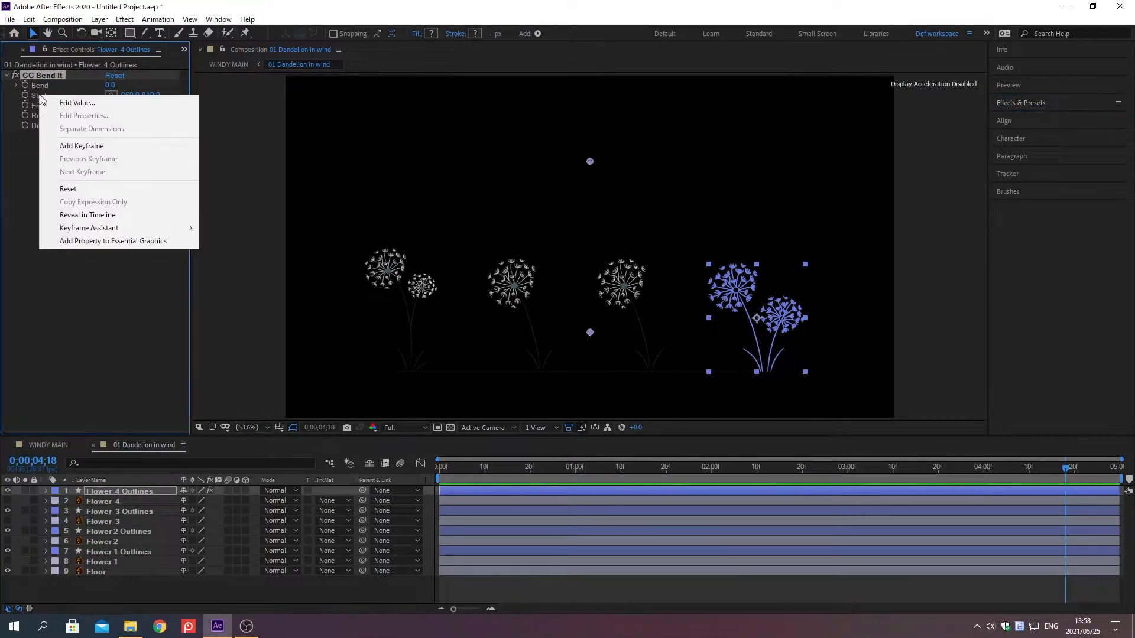
click(77, 101)
text(1515)
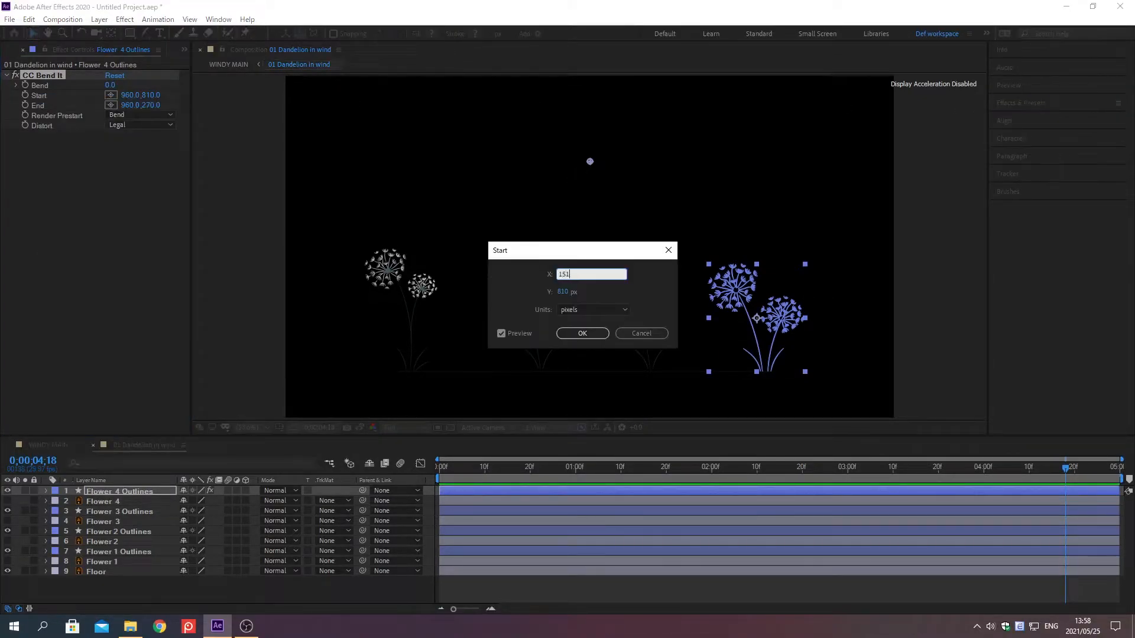
key(Tab)
text(935)
key(Return)
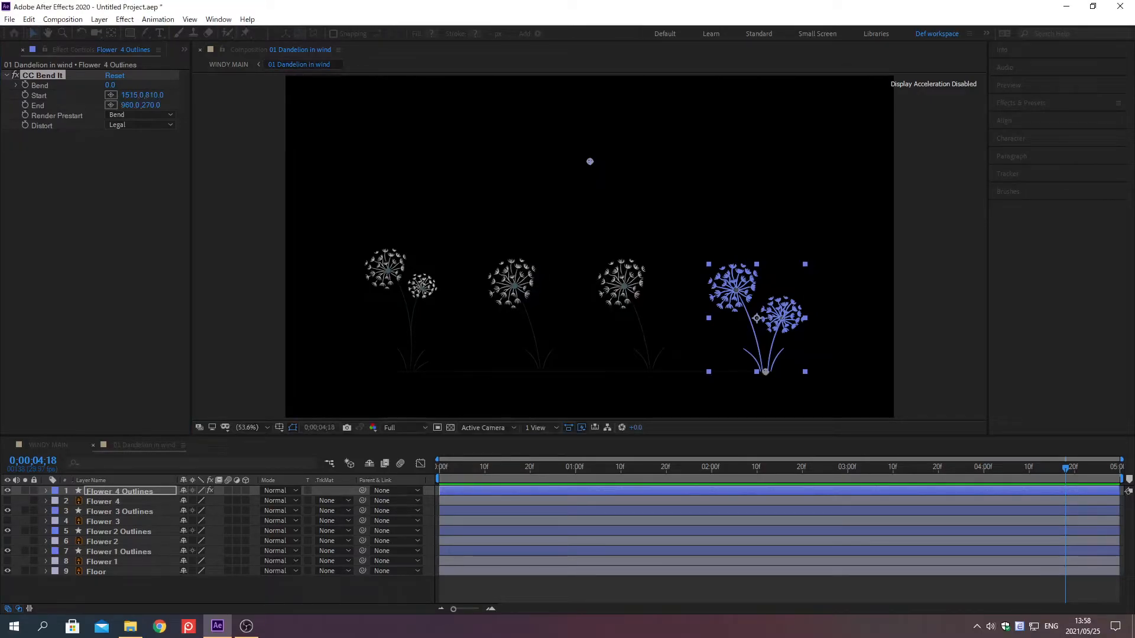
Set the CC Bend It End point of Flower 4 Outlines to 1455, 530 pixels.
right_click(39, 106)
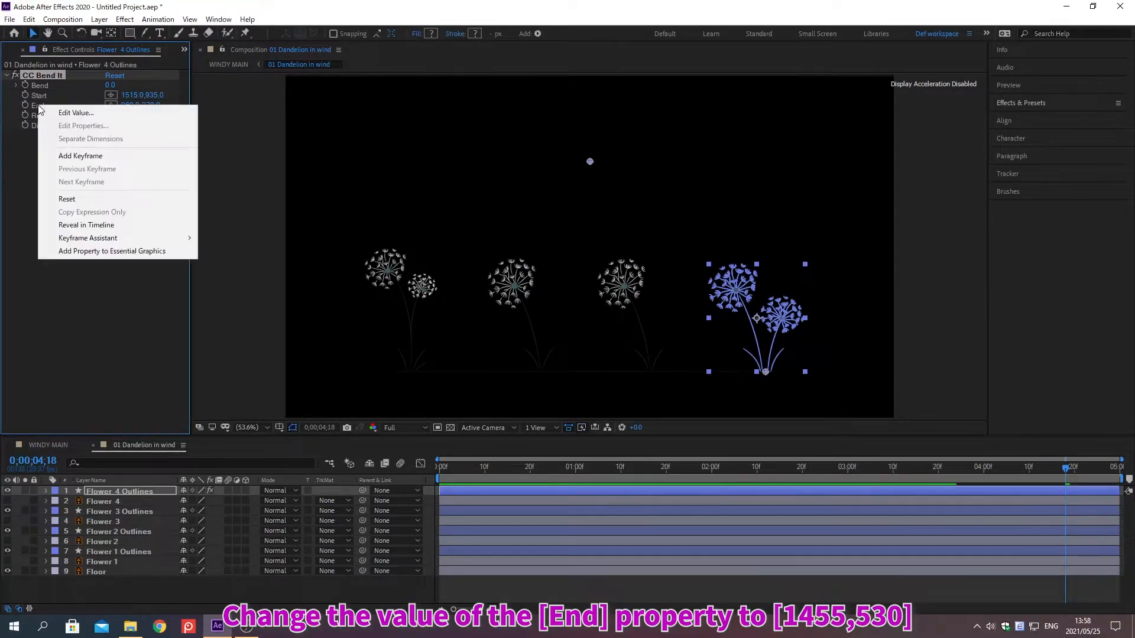
click(72, 113)
text(1455)
key(Tab)
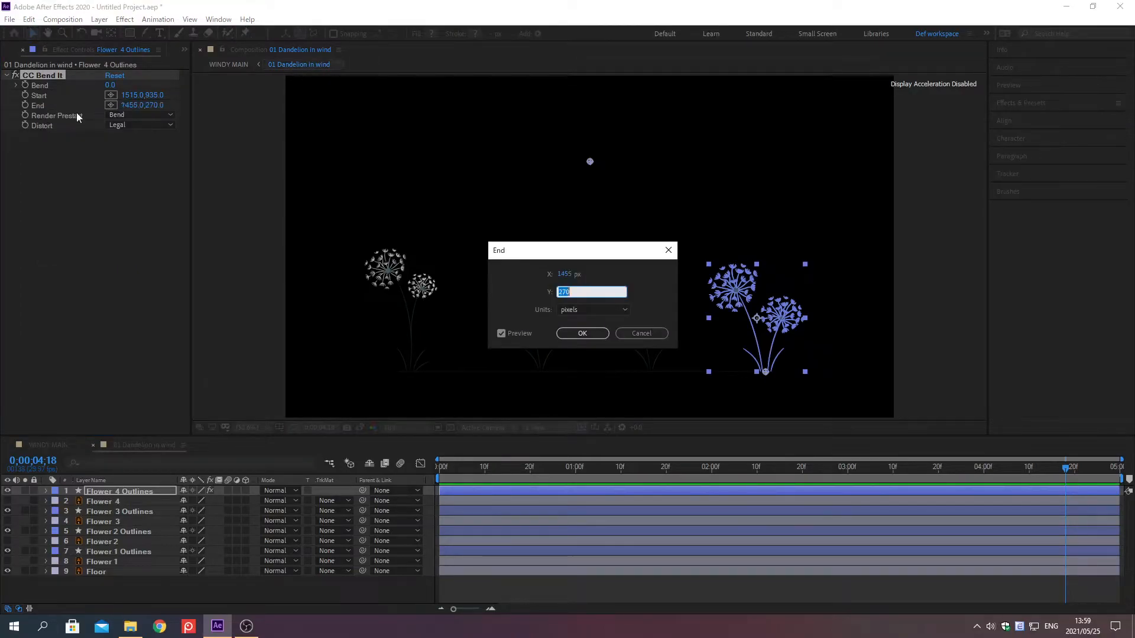
key(Return)
Add a Bend keyframe of -10 at 0;00;00;10 on Flower 4 Outlines.
key(alt+shift+j)
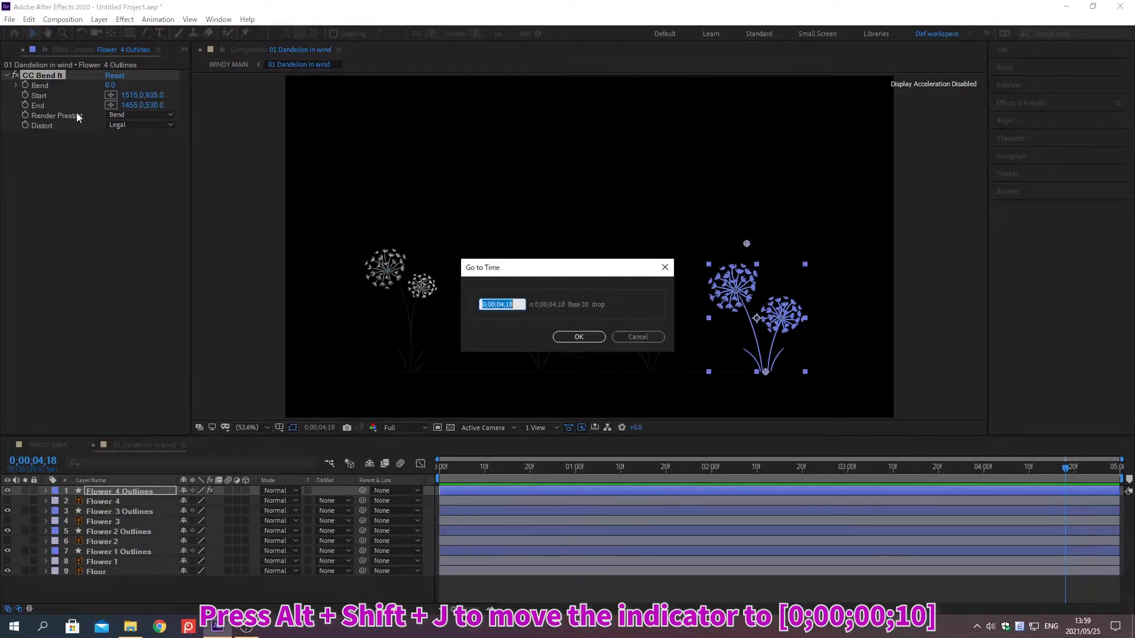
text(0;00;00;10)
key(Return)
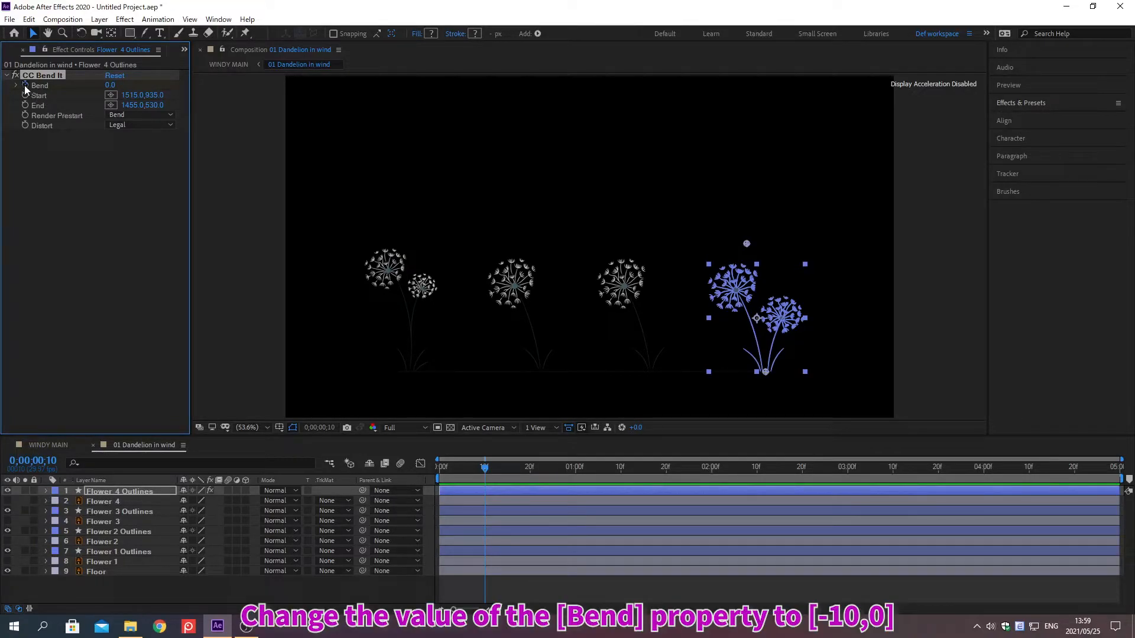
text(-10)
key(Return)
Add a second Bend keyframe of 18 at 0;00;01;10 on Flower 4 Outlines.
key(alt+shift+j)
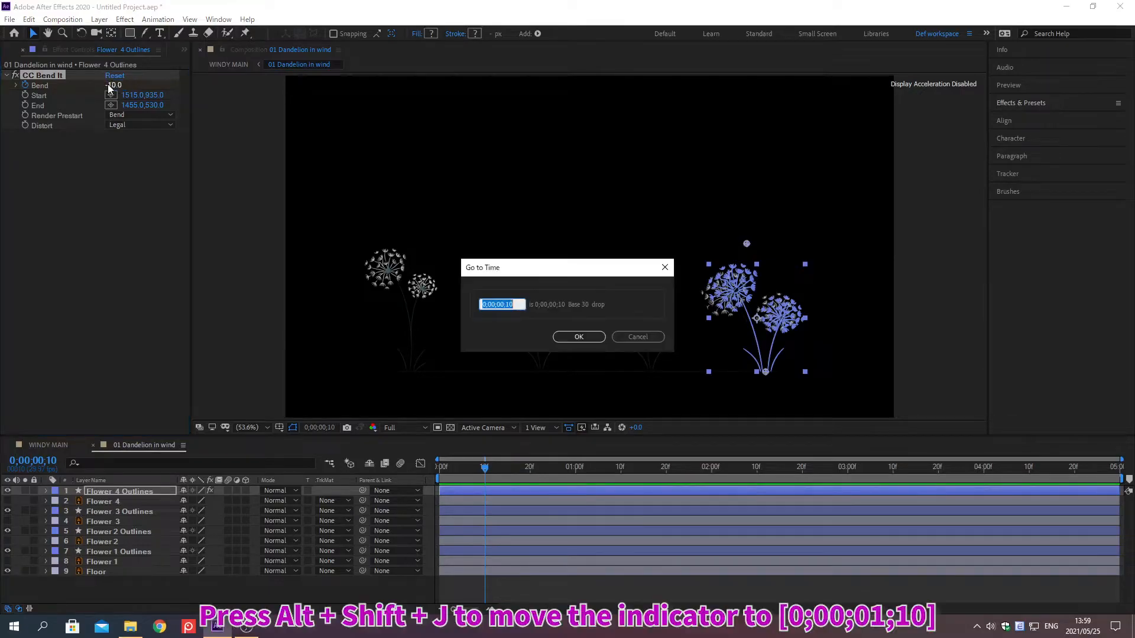
text(0;00;)
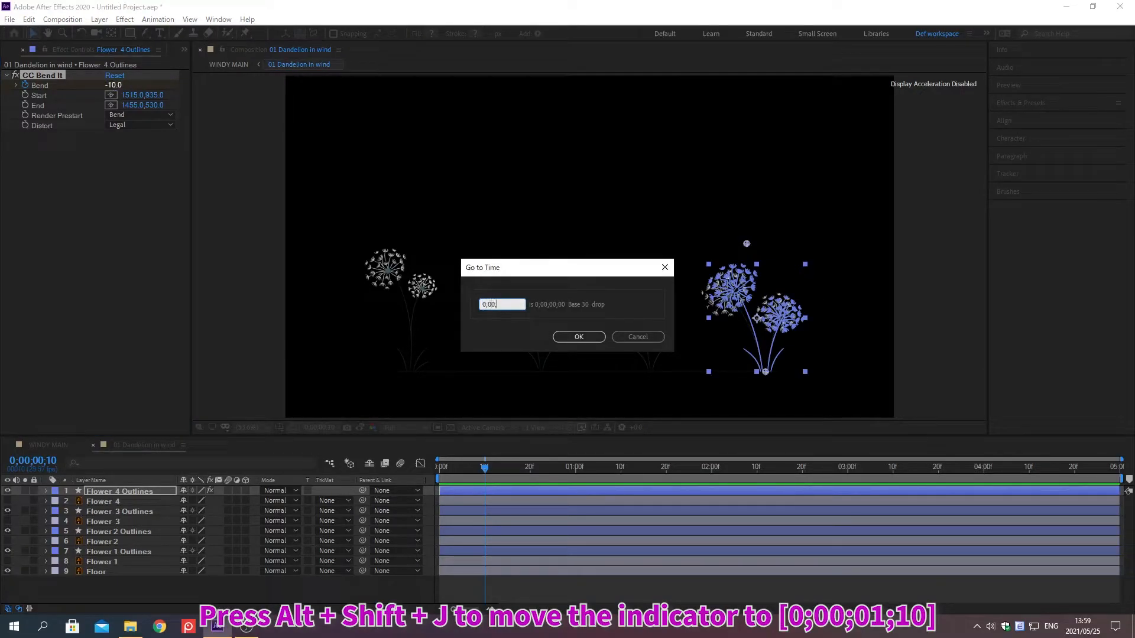
text(01;10)
key(Return)
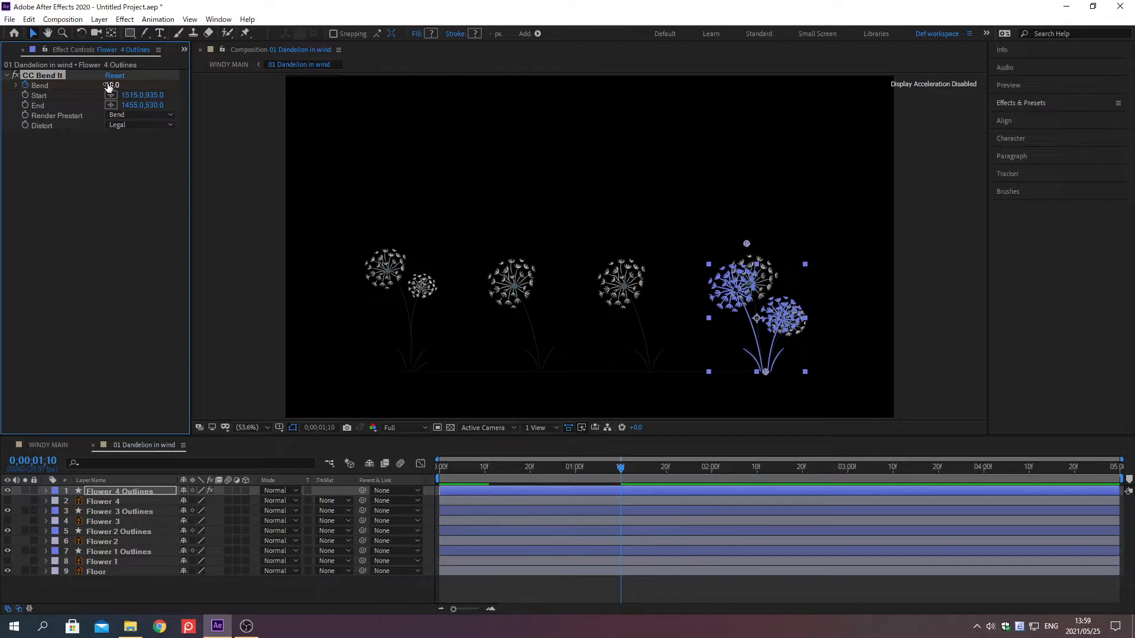
Add the expression loopOut("pingpong") to the Bend property of Flower 4 Outlines and collapse the layer.
alt+click(25, 85)
text(loopOut("pingpong"))
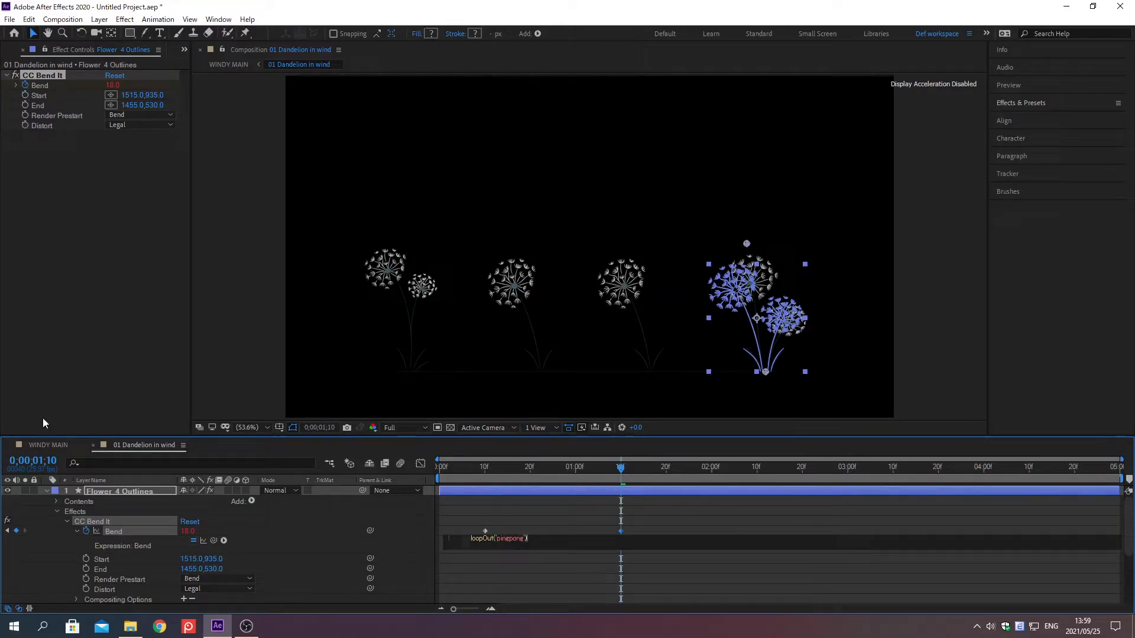
click(47, 490)
Return to 0;00;00;10 and copy the CC Bend It effect from Flower 4 Outlines, leaving all layers deselected.
key(alt+shift+j)
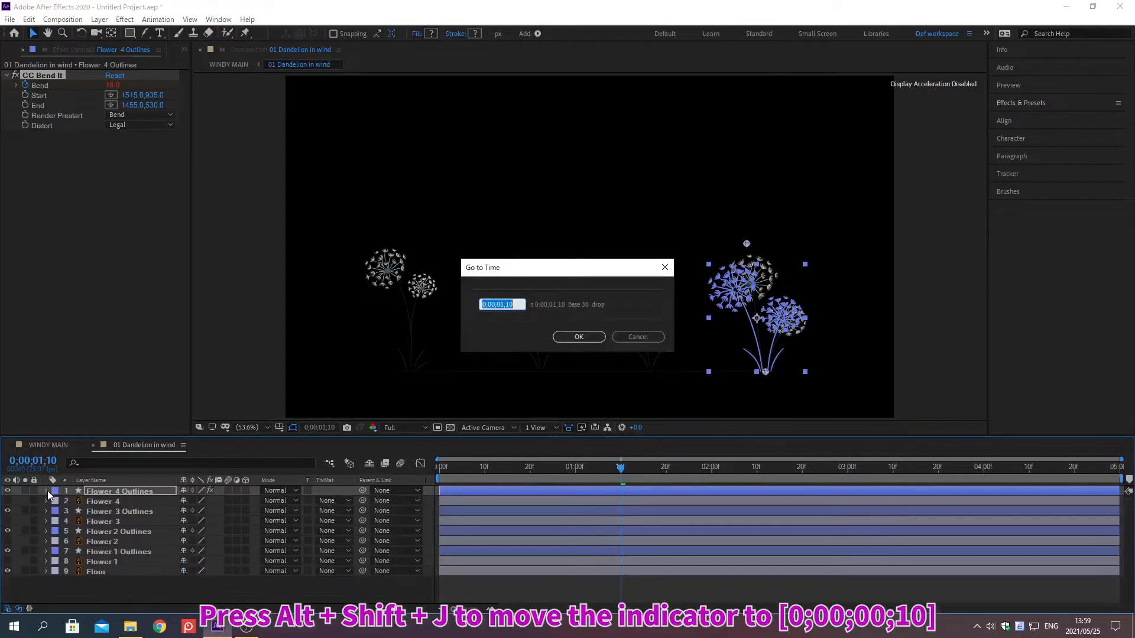
text(0;00;)
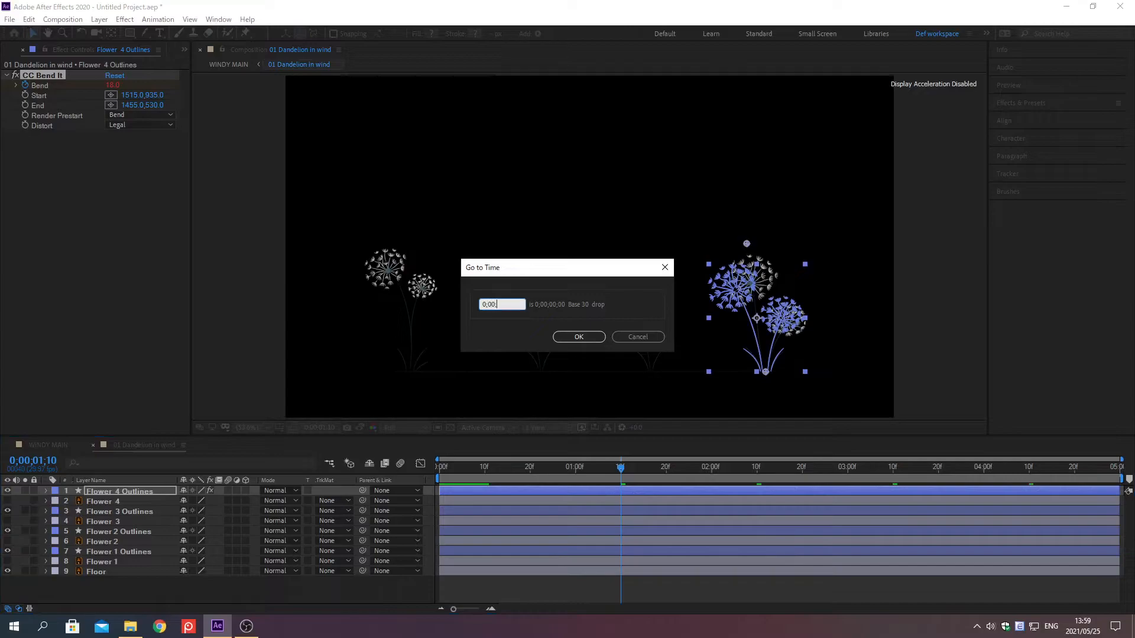
text(00;10)
key(Return)
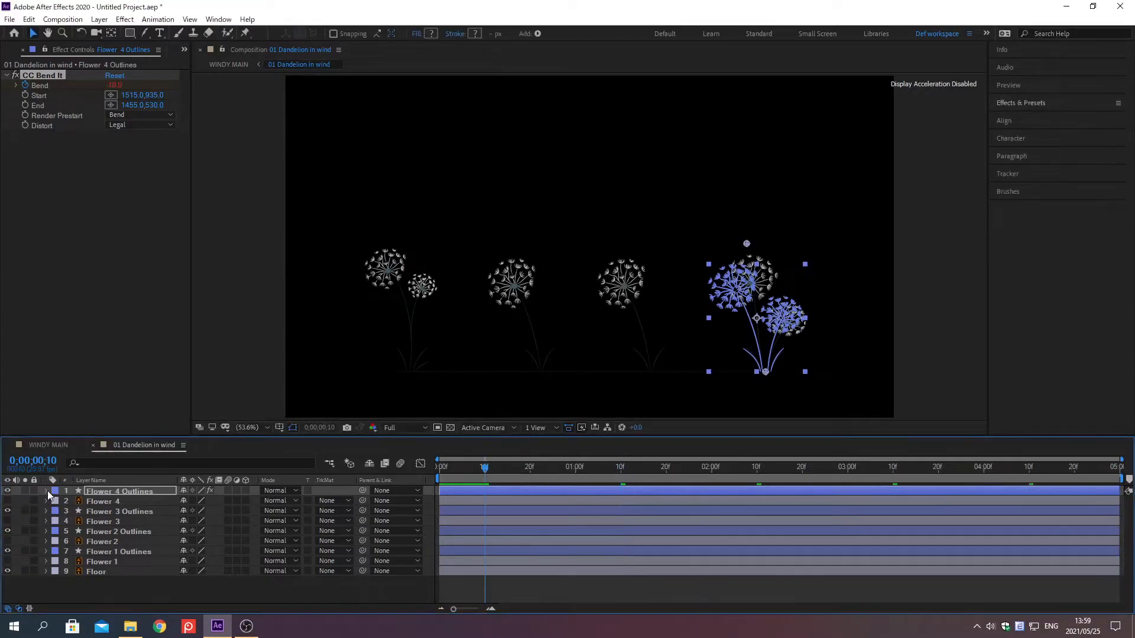
key(F2)
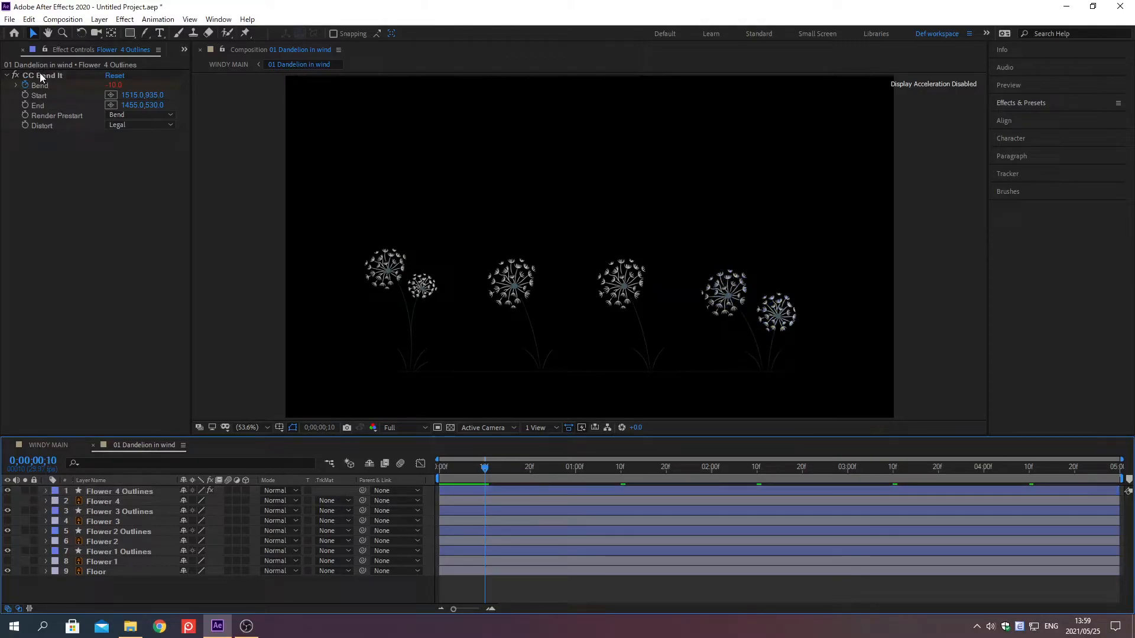
click(40, 74)
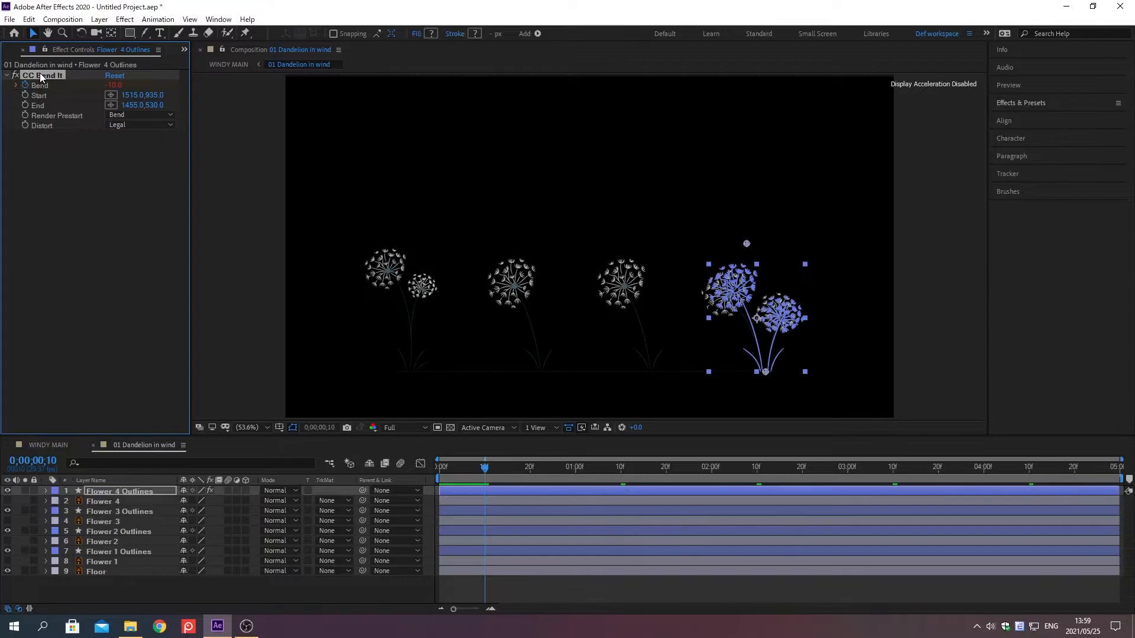
click(118, 591)
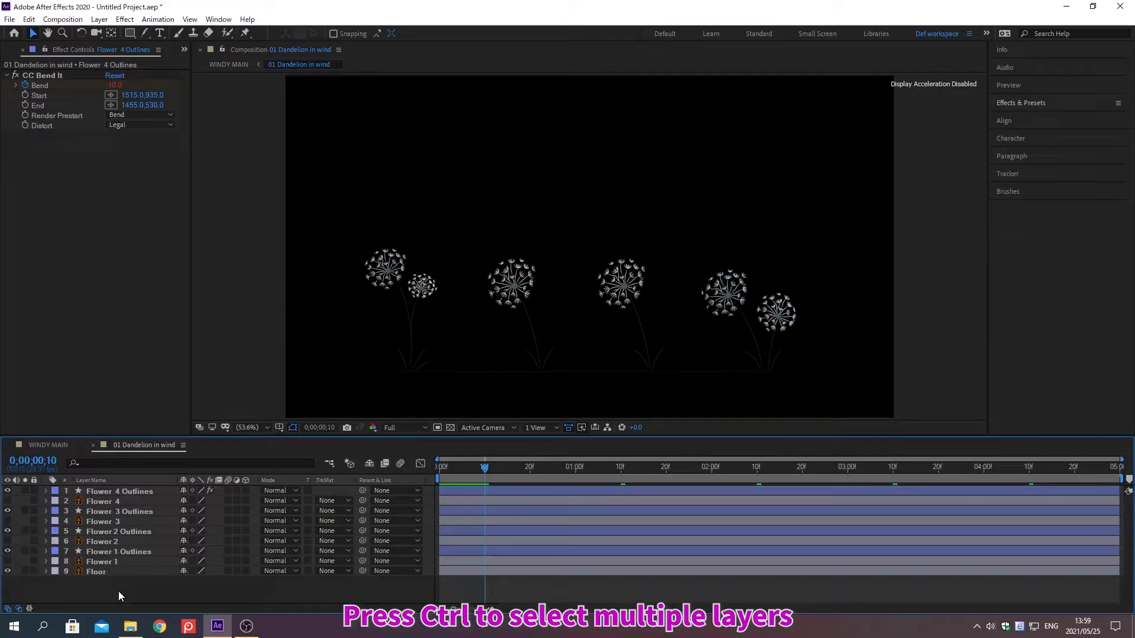
Paste the copied CC Bend It effect onto Flower 3 Outlines, Flower 2 Outlines and Flower 1 Outlines, leaving all layers deselected.
click(99, 512)
ctrl+click(99, 531)
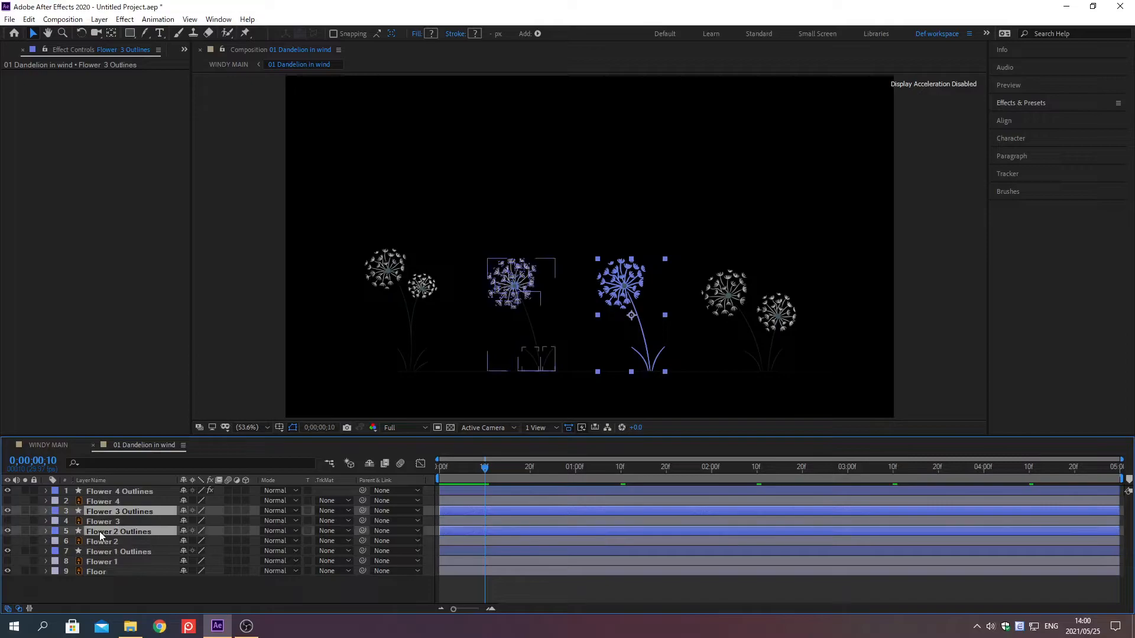
ctrl+click(100, 550)
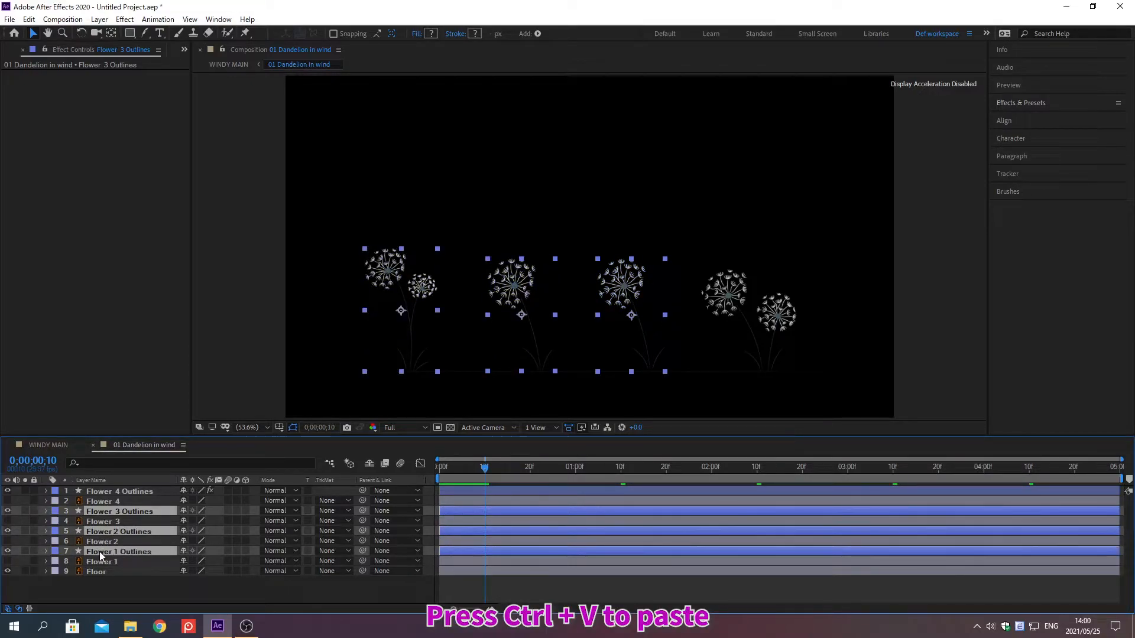
key(ctrl+v)
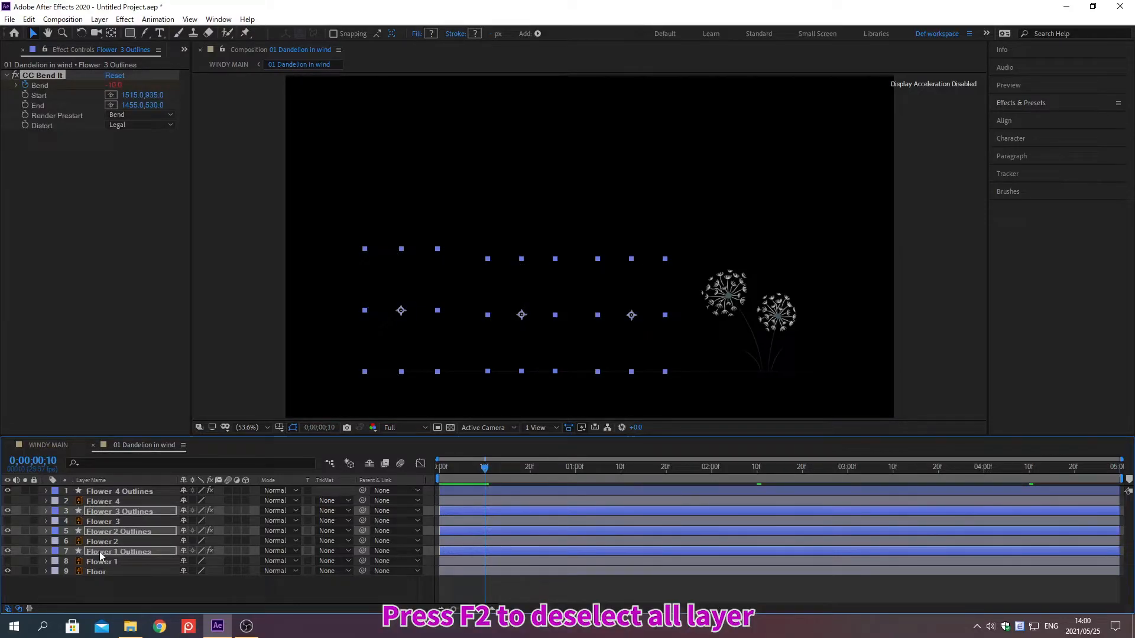
key(F2)
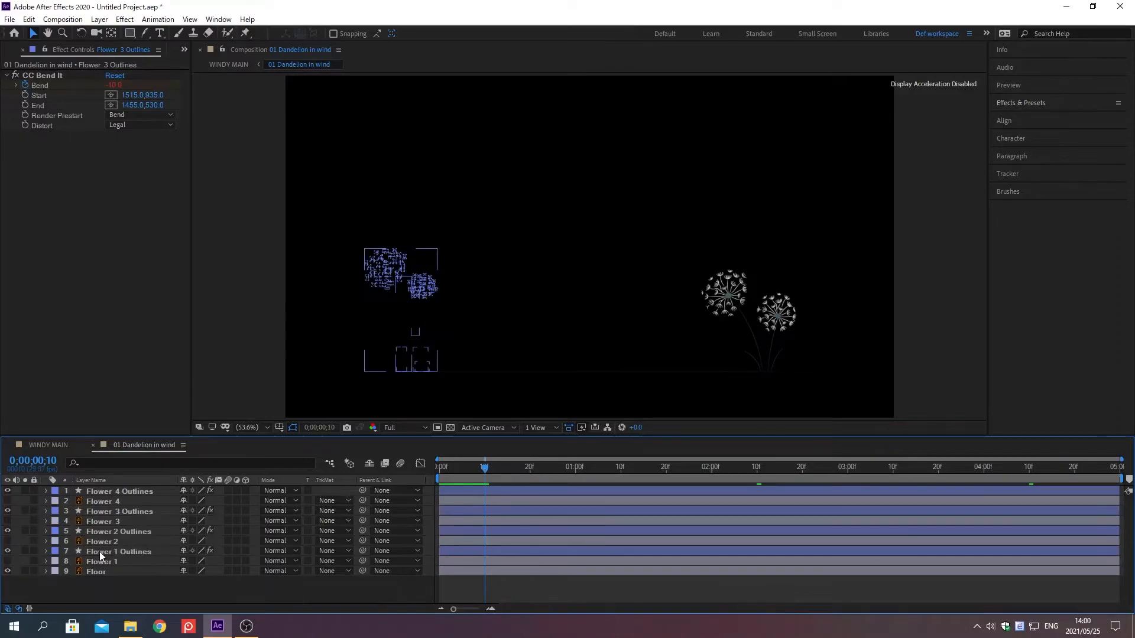
Set the CC Bend It Start point of Flower 3 Outlines to 1147, 935.
key(KP_3)
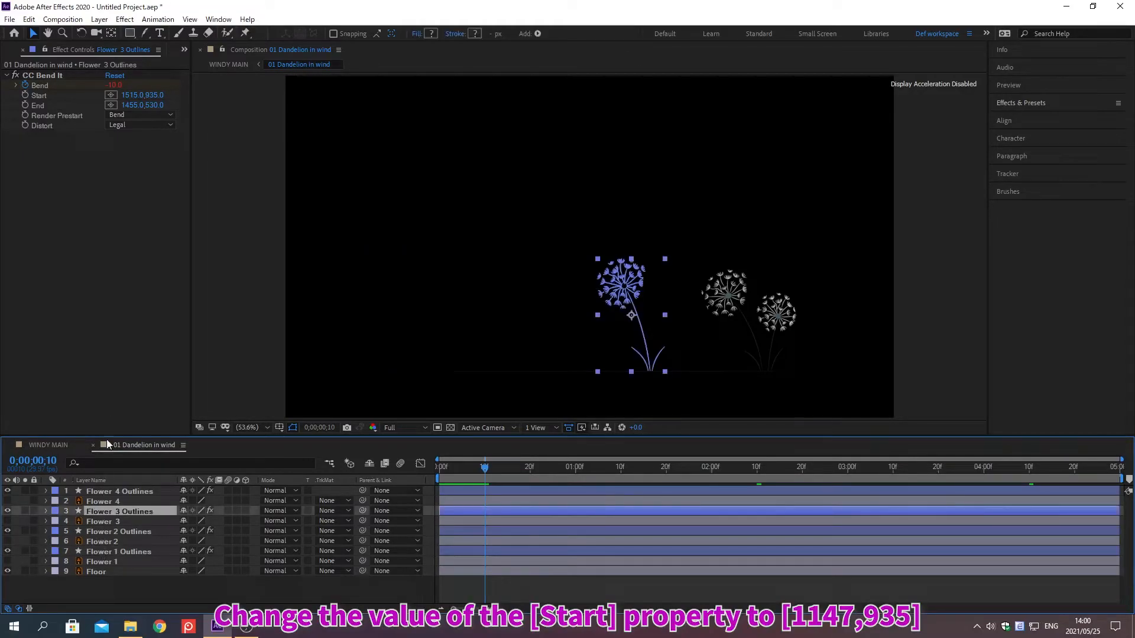
click(127, 94)
text(1147)
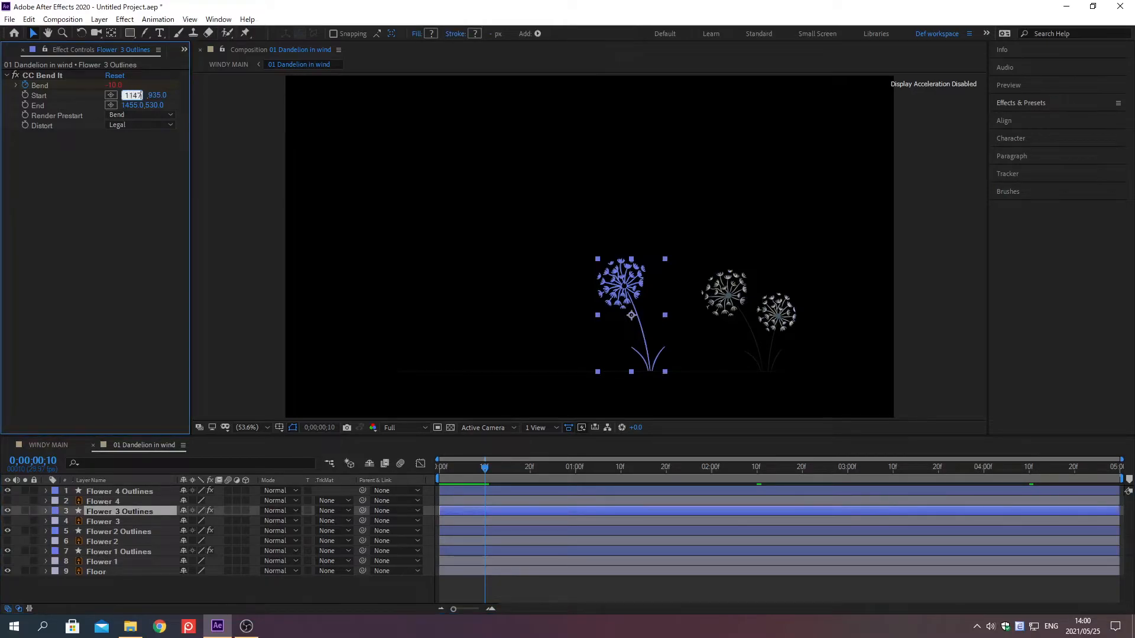
key(Tab)
text(5)
key(Return)
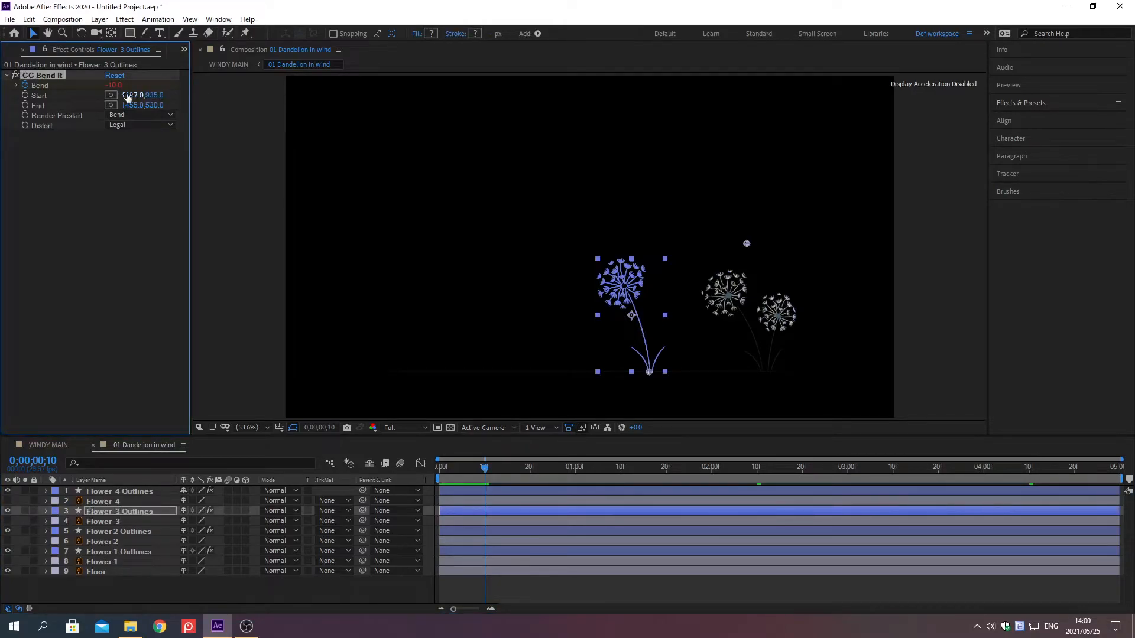
Set the CC Bend It End point of Flower 3 Outlines to 1060, 510.
click(127, 104)
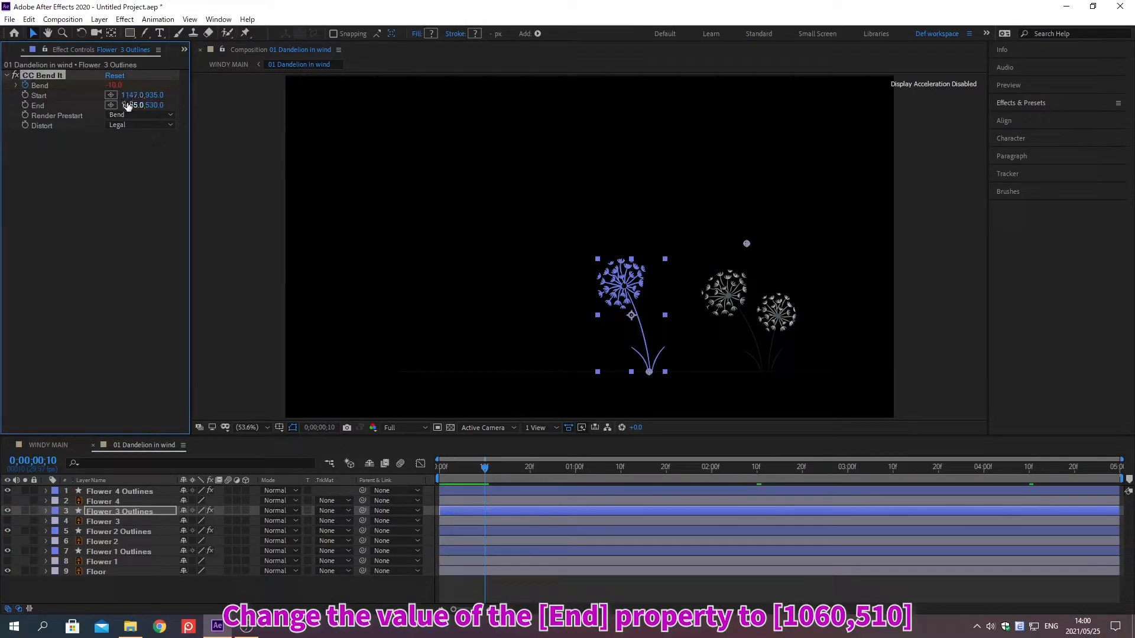
text(1)
key(Tab)
text(510)
key(Return)
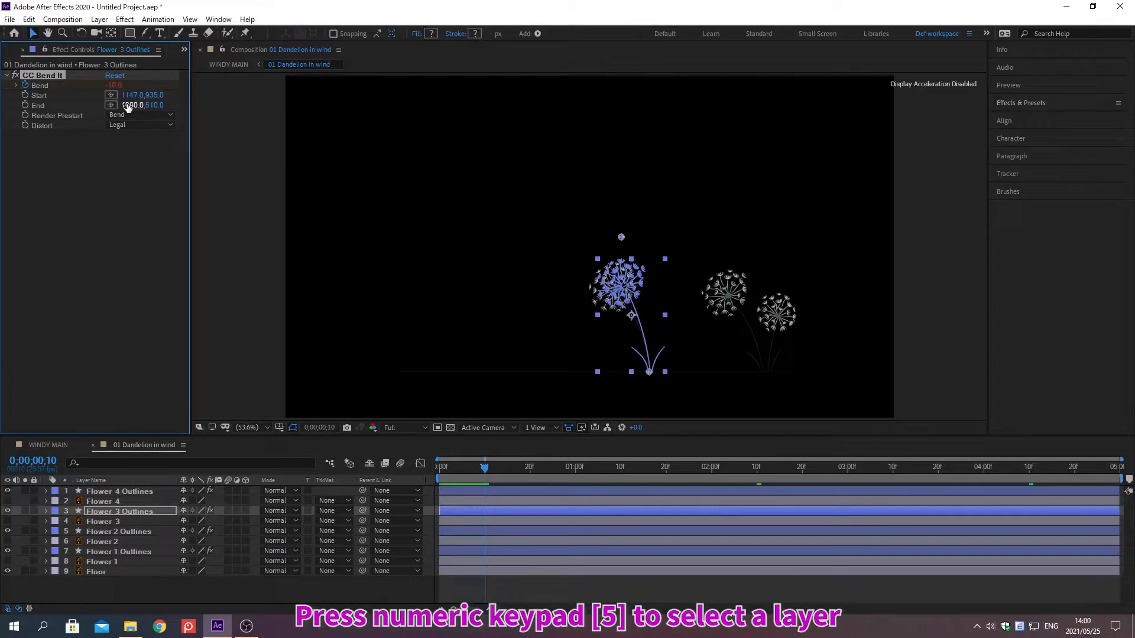
Set the CC Bend It Start point of Flower 2 Outlines to 804, 935 and its End point to 695, 520.
key(KP_5)
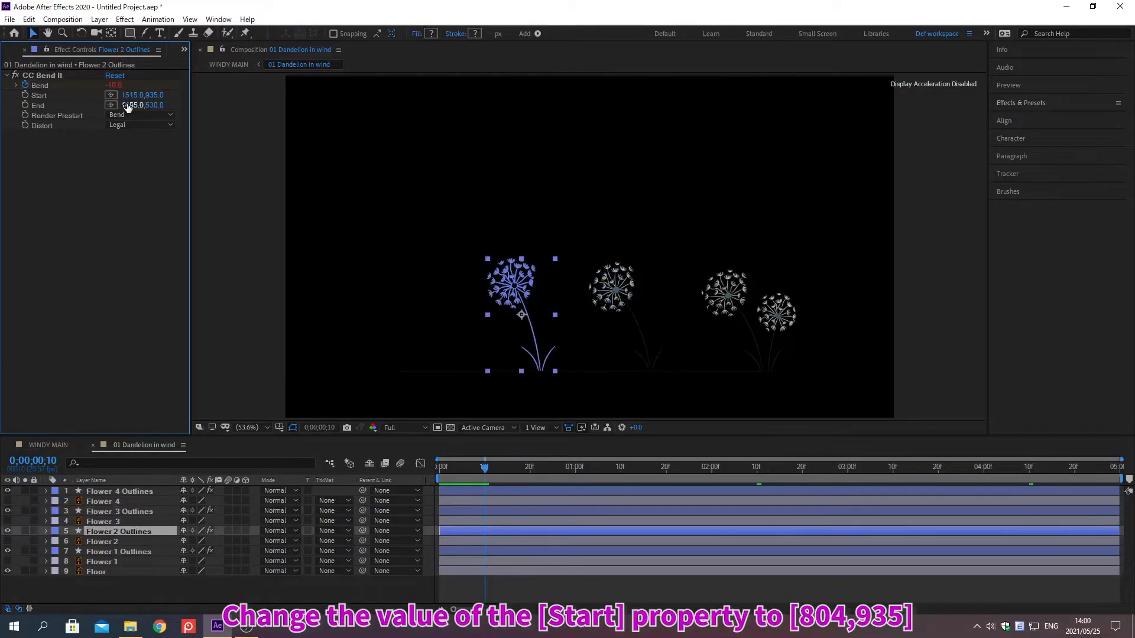
click(131, 95)
text(804)
key(Return)
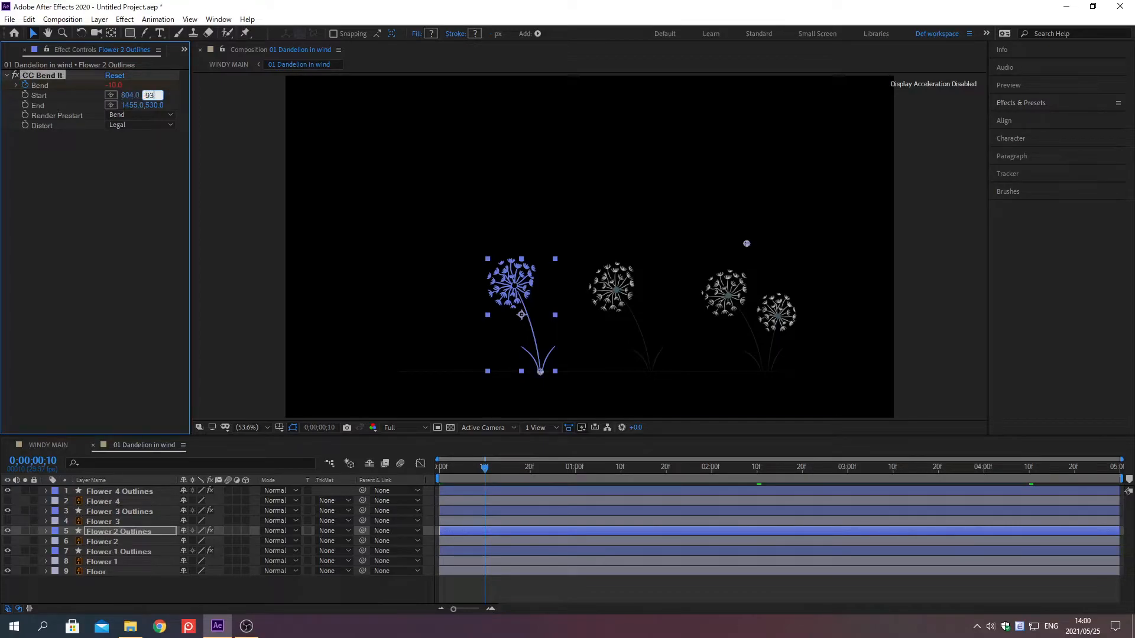
click(127, 104)
text(695)
key(Tab)
text(520)
key(Return)
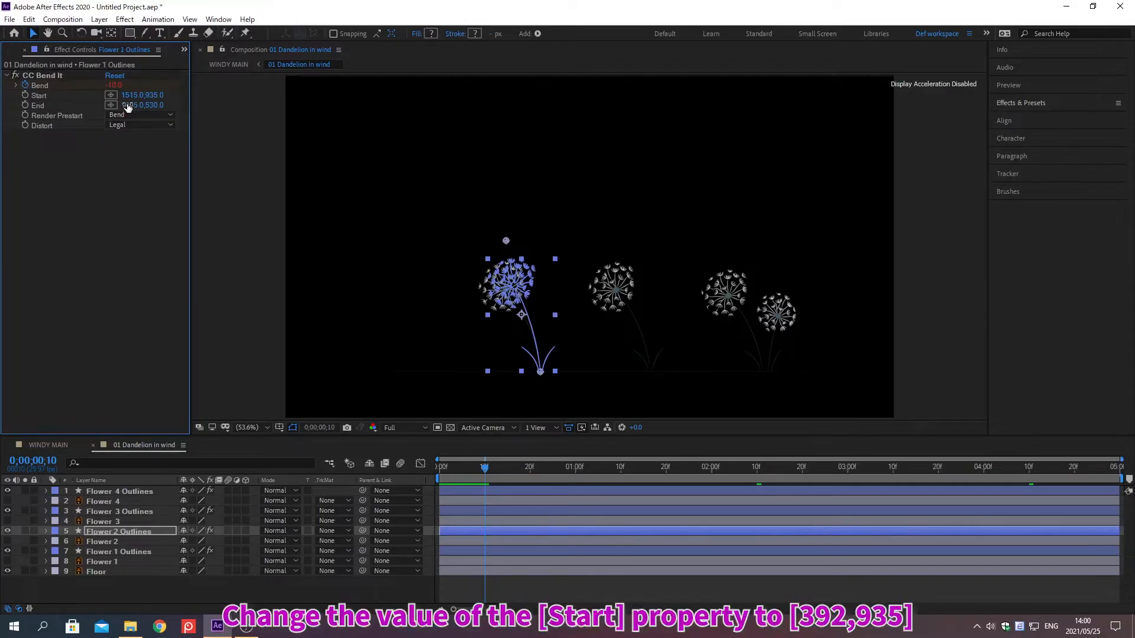
Set the CC Bend It Start point of Flower 1 Outlines to 392, 935 and its End point to 365, 490.
key(KP_7)
click(127, 96)
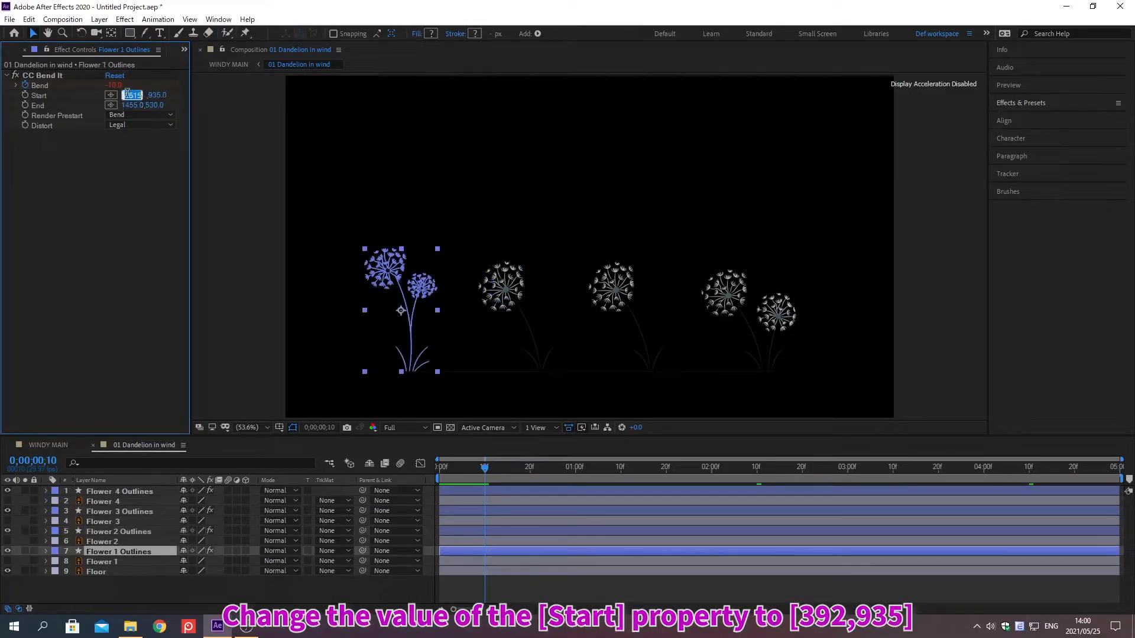
text(392)
key(Return)
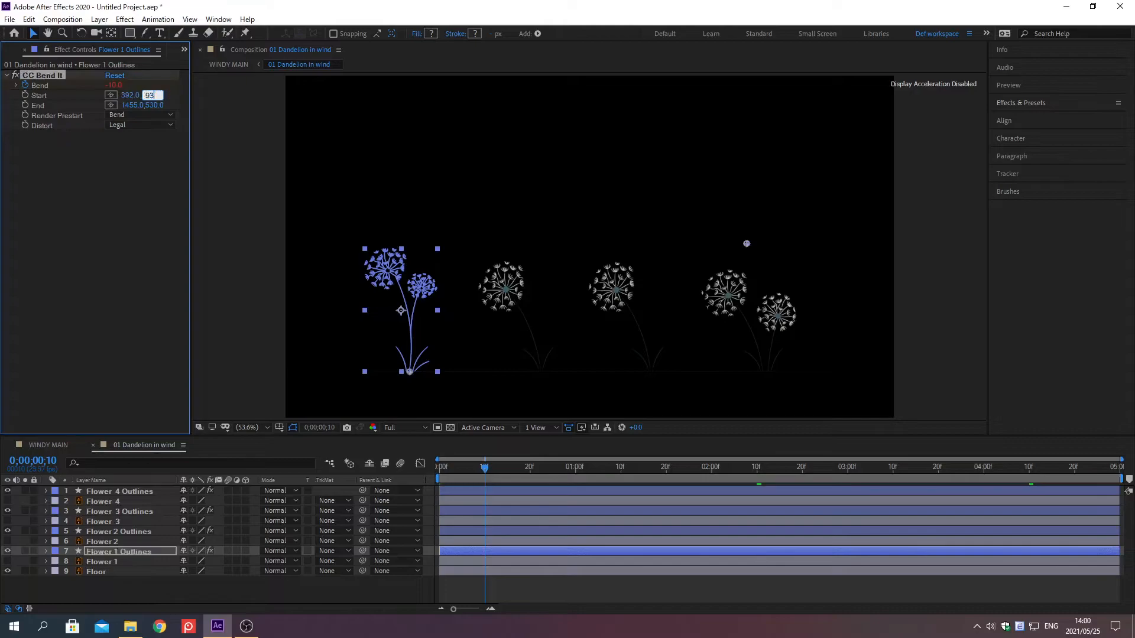
click(128, 105)
text(365)
key(Tab)
text(49)
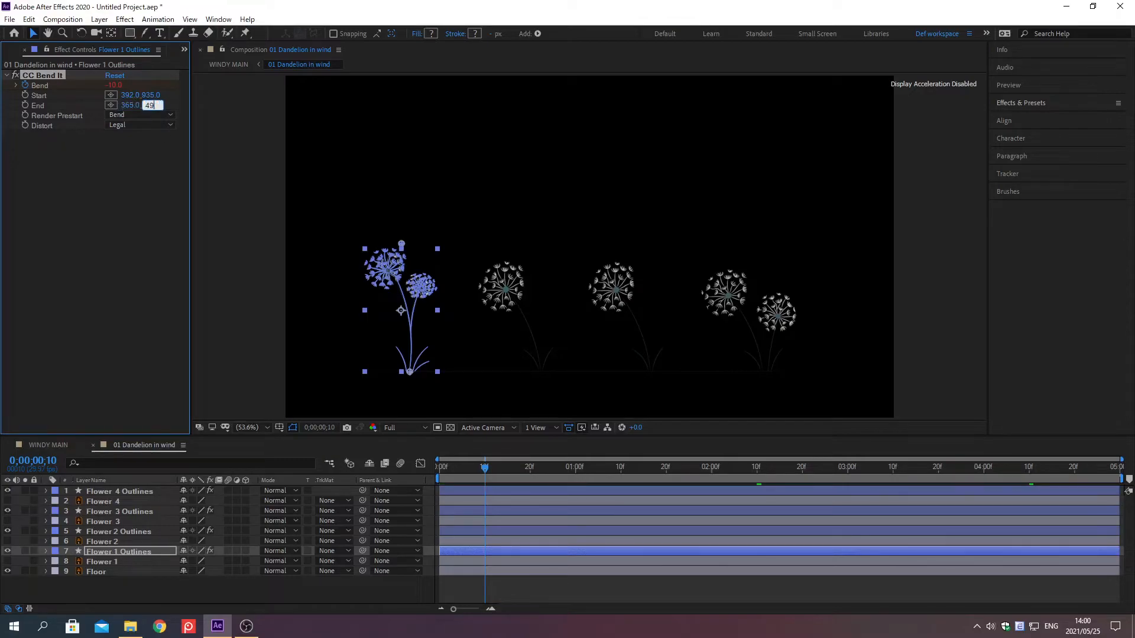
text(0)
key(Return)
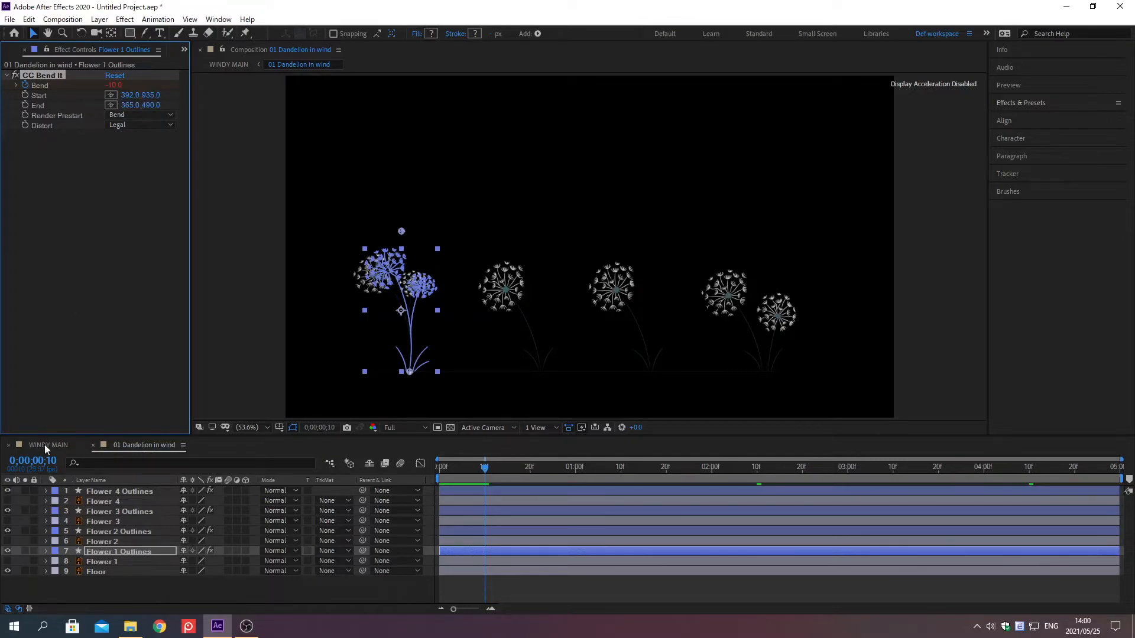
In the WINDY MAIN composition at 0;00;00;00, add Dandelion/01 Dandelion in wind.ai from the 01 Dandelion in wind Layers folder as the lowest layer.
click(45, 444)
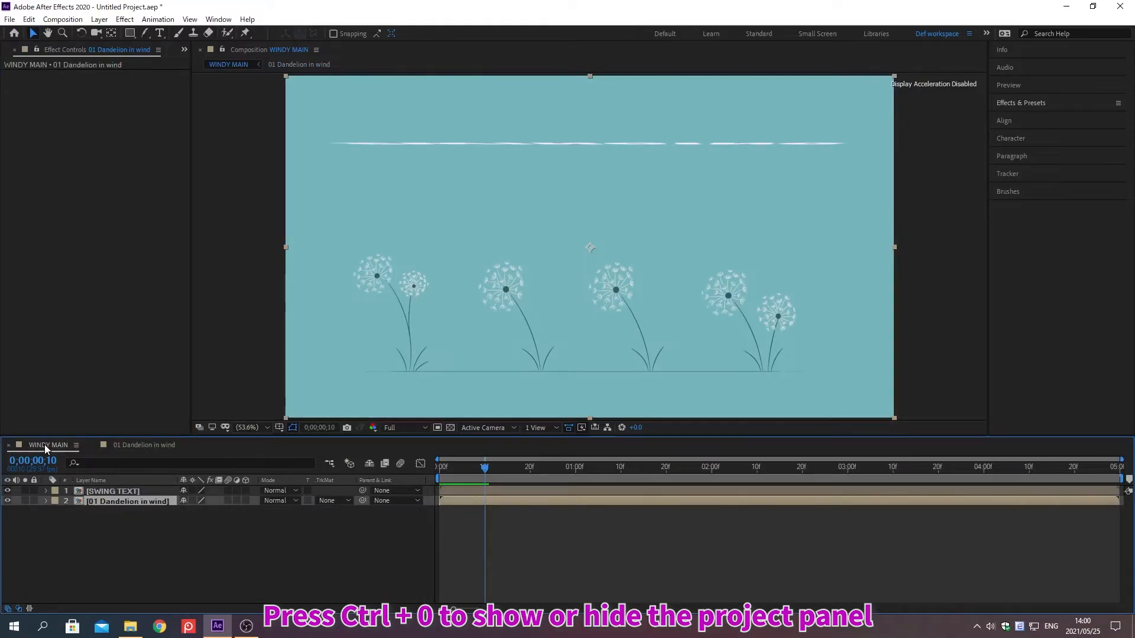
key(Home)
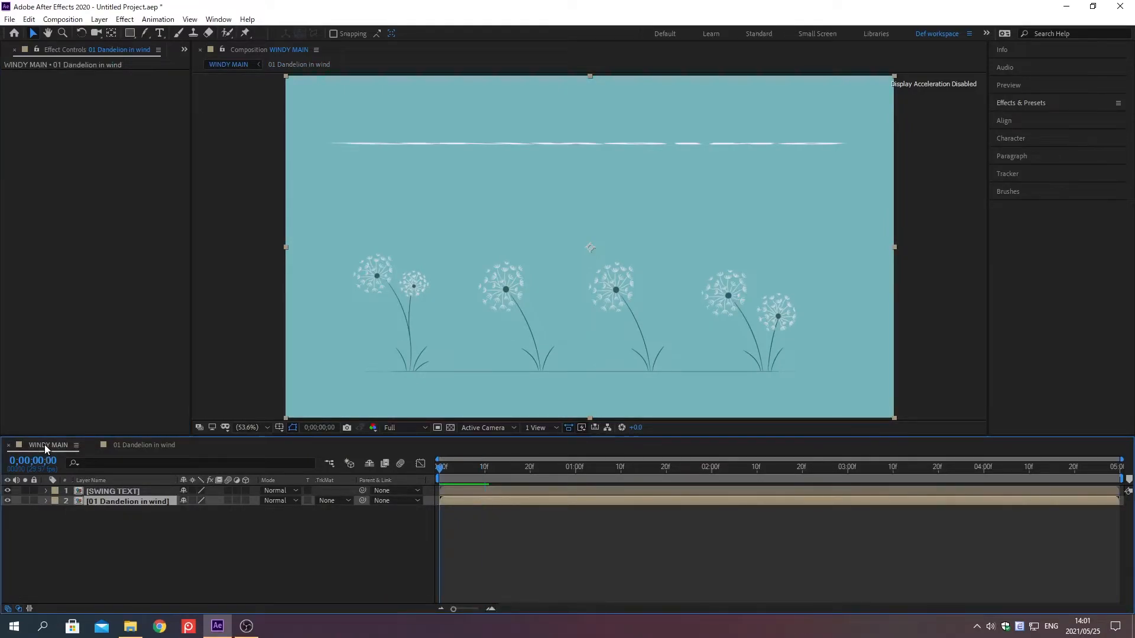
key(ctrl+0)
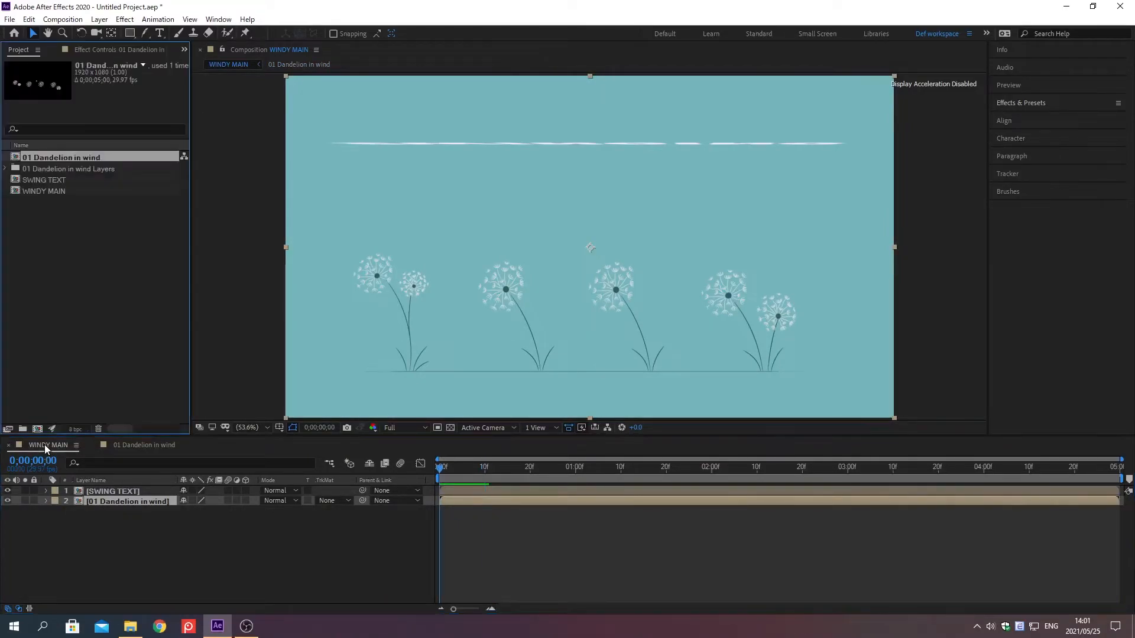
click(6, 170)
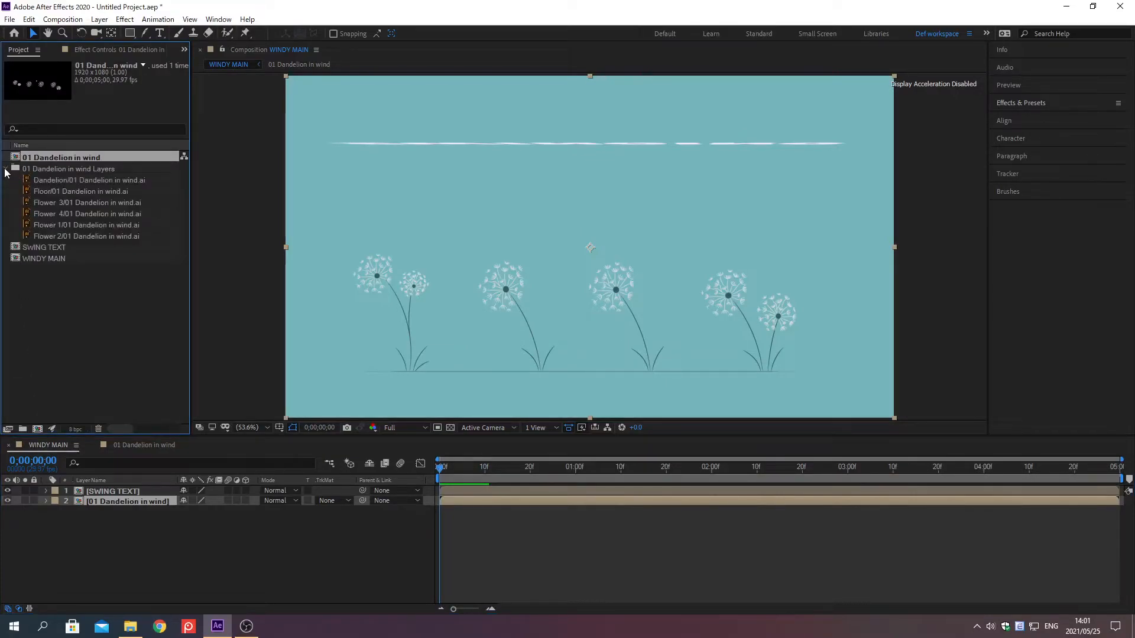
click(37, 178)
drag(37, 177, 157, 595)
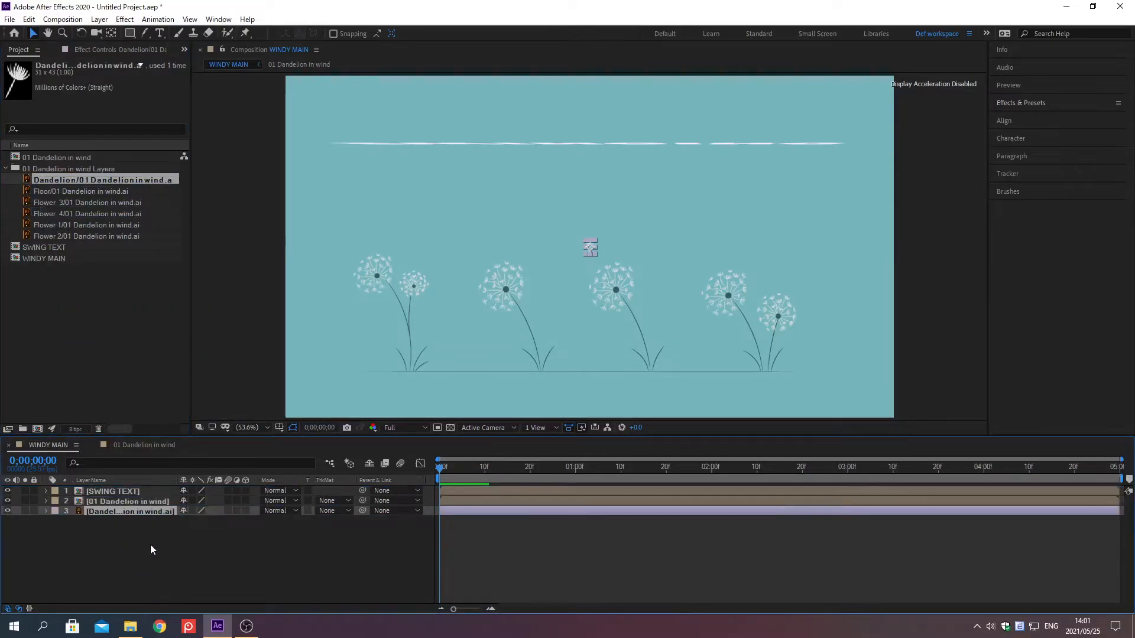
Rename the newly added dandelion layer as Dandelion Seeds.
key(Return)
text(Dandelio)
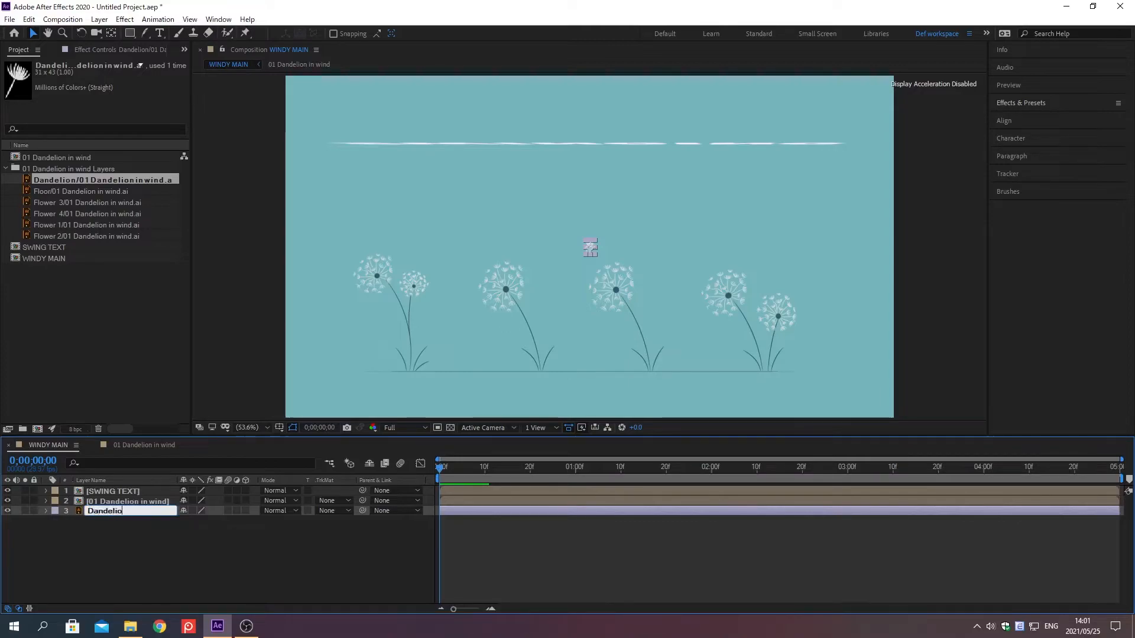
text(n Seeds)
key(Return)
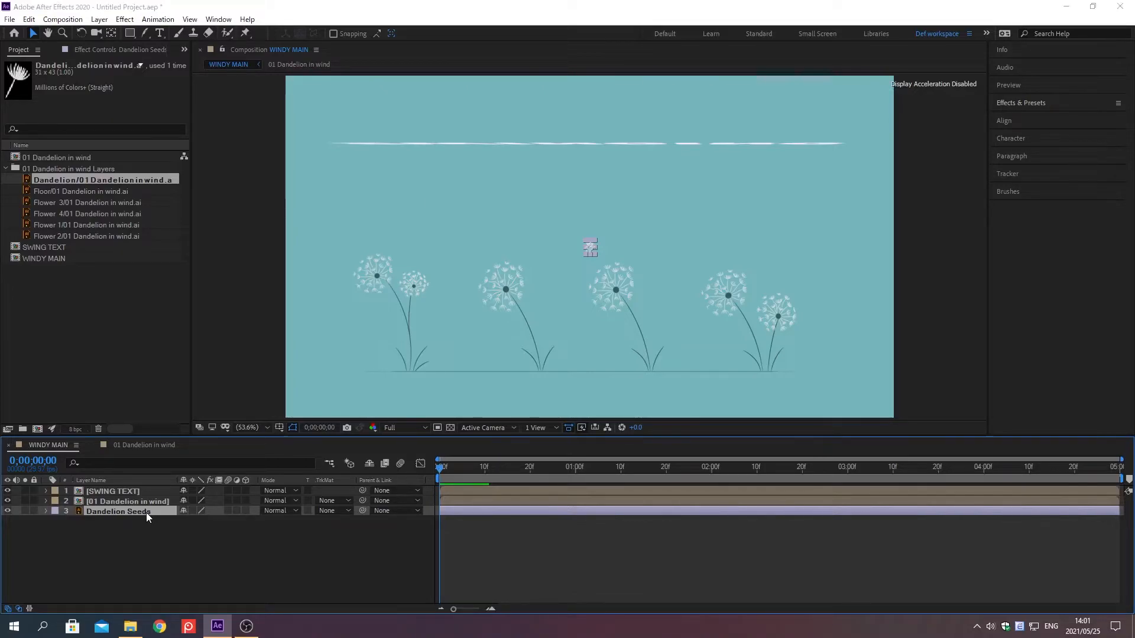
Create a 1920 x 1080 px solid layer named Background directly above Dandelion Seeds, keeping the default cyan color.
key(ctrl+y)
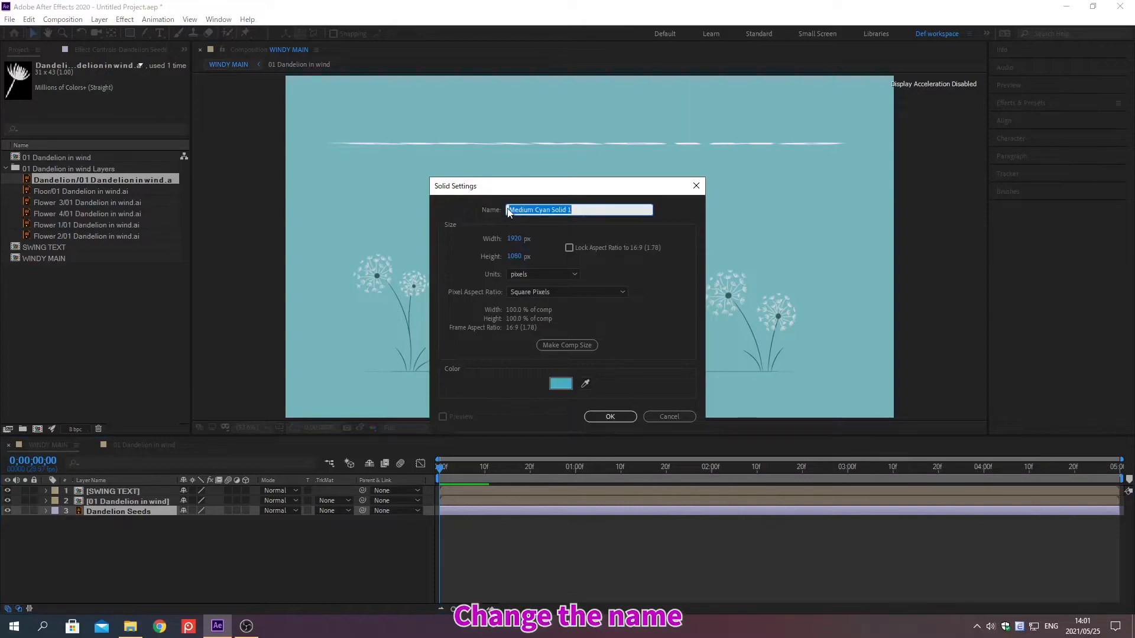
text(Background)
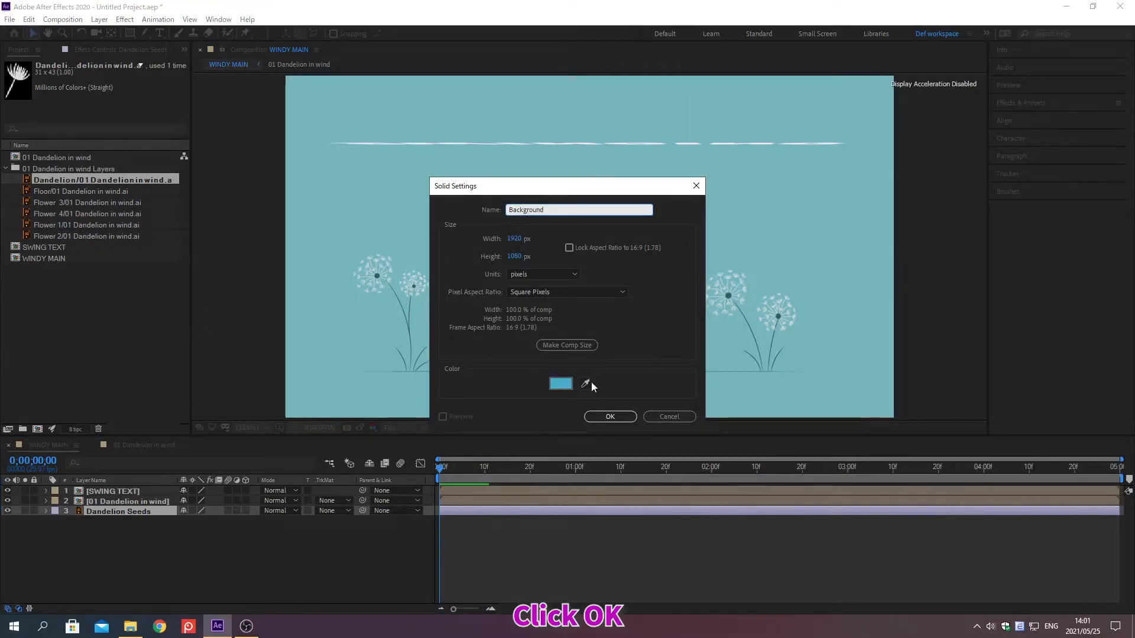
click(609, 417)
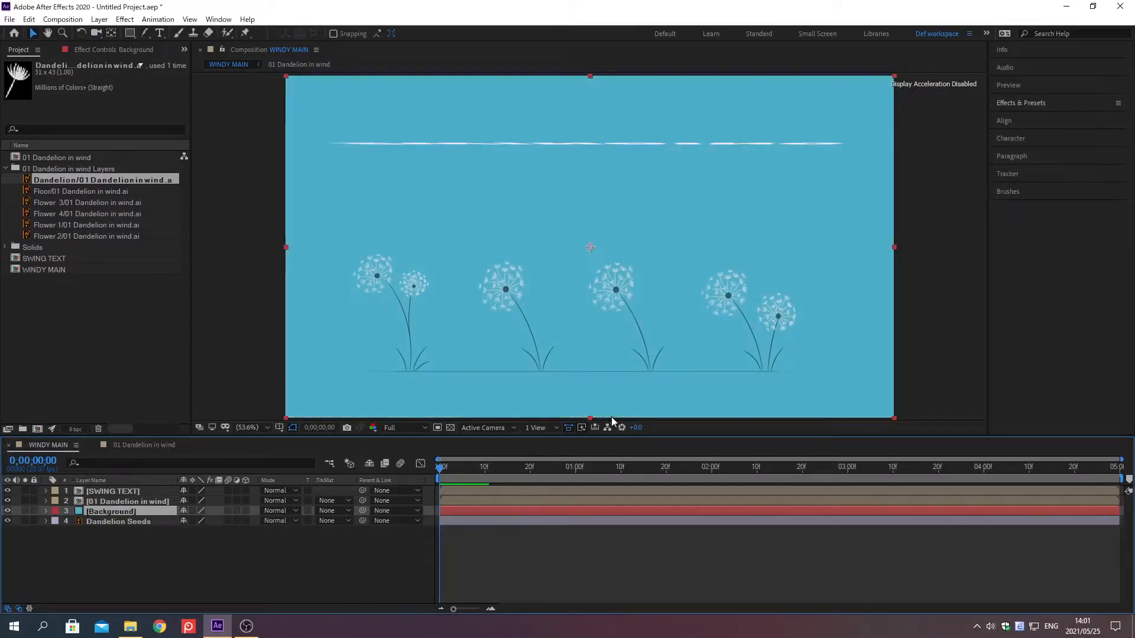
Find the Gradient Ramp effect and apply it to the Background layer.
click(1021, 104)
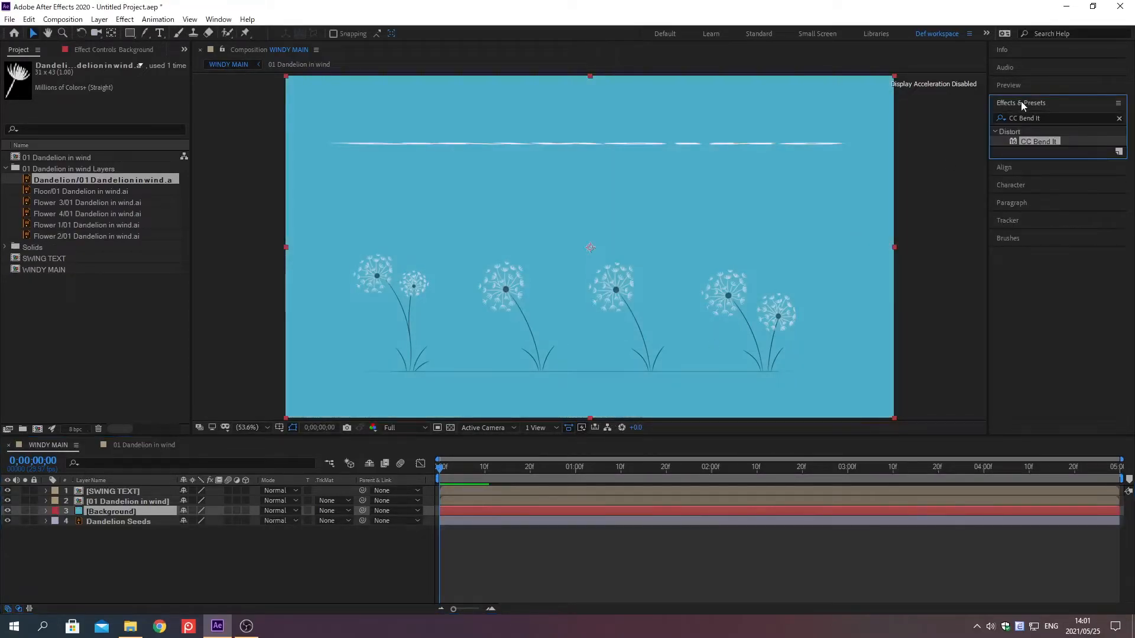
click(1119, 119)
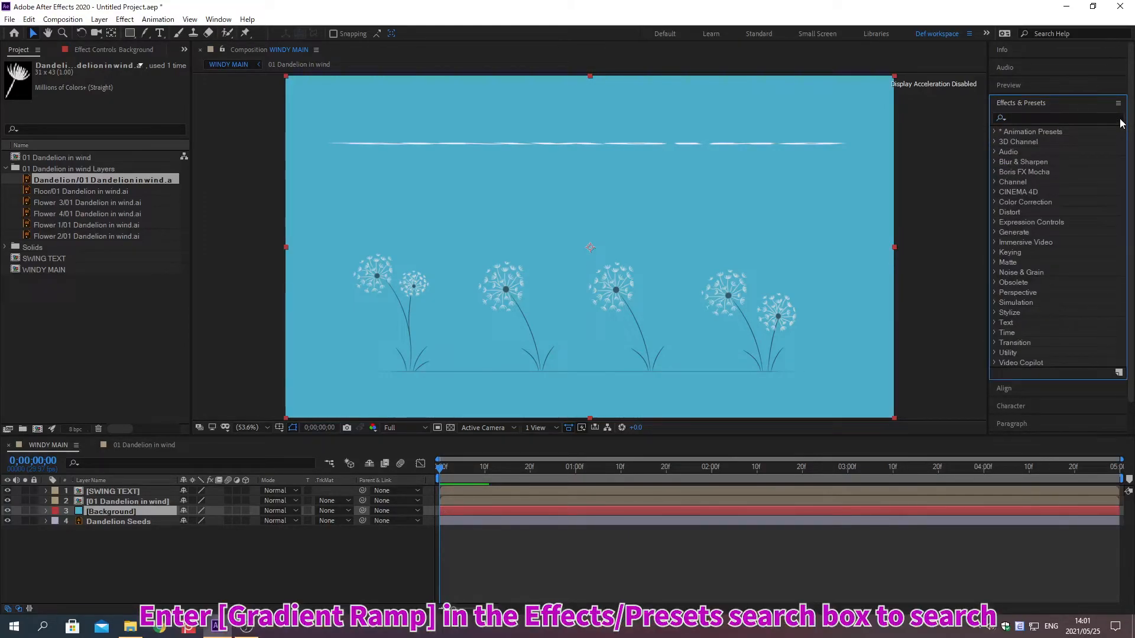
click(1021, 117)
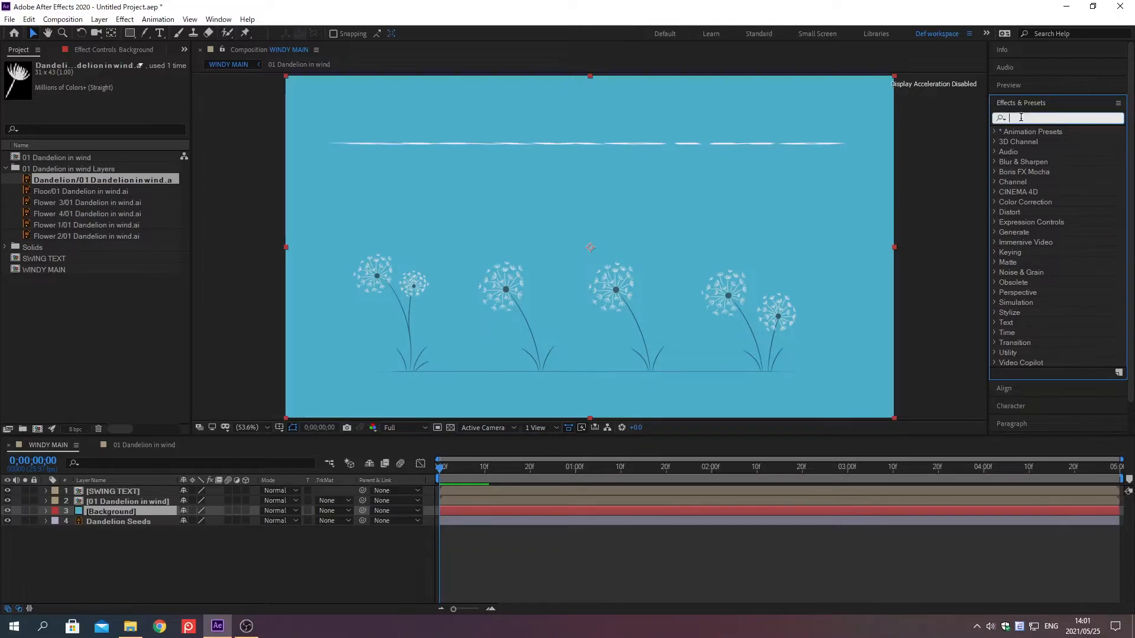
text(Gradient)
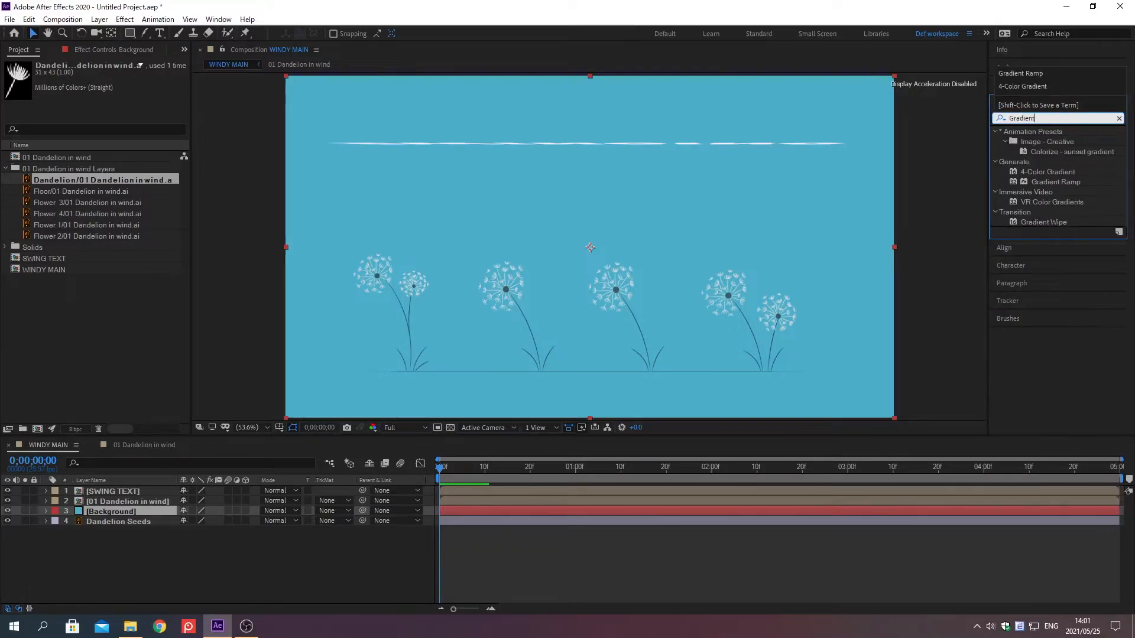
text( Ramp)
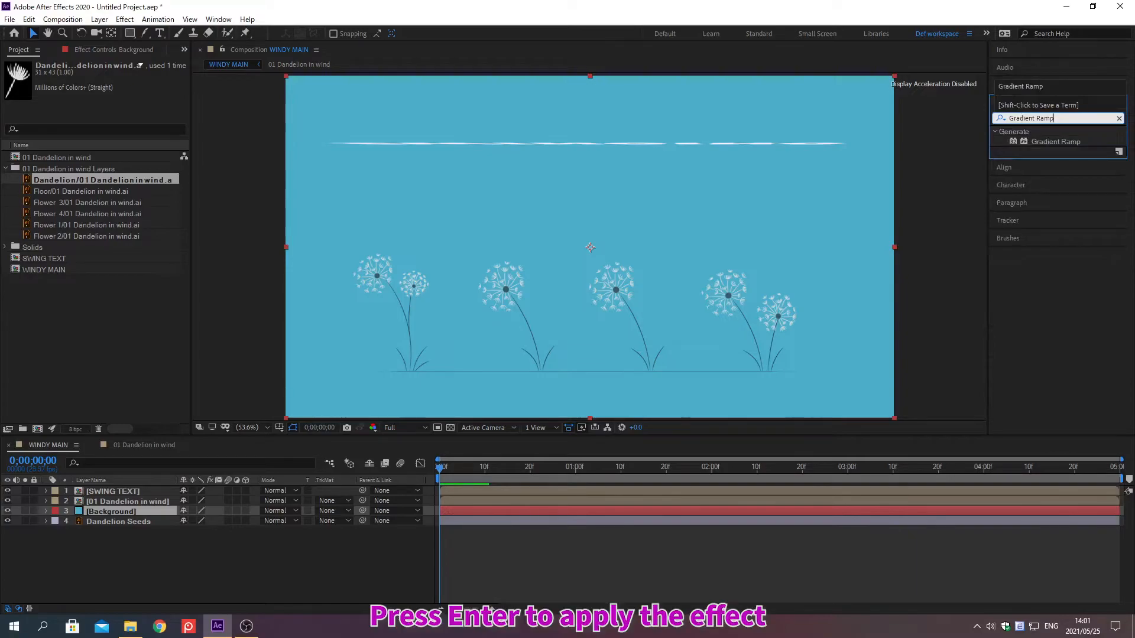
key(Return)
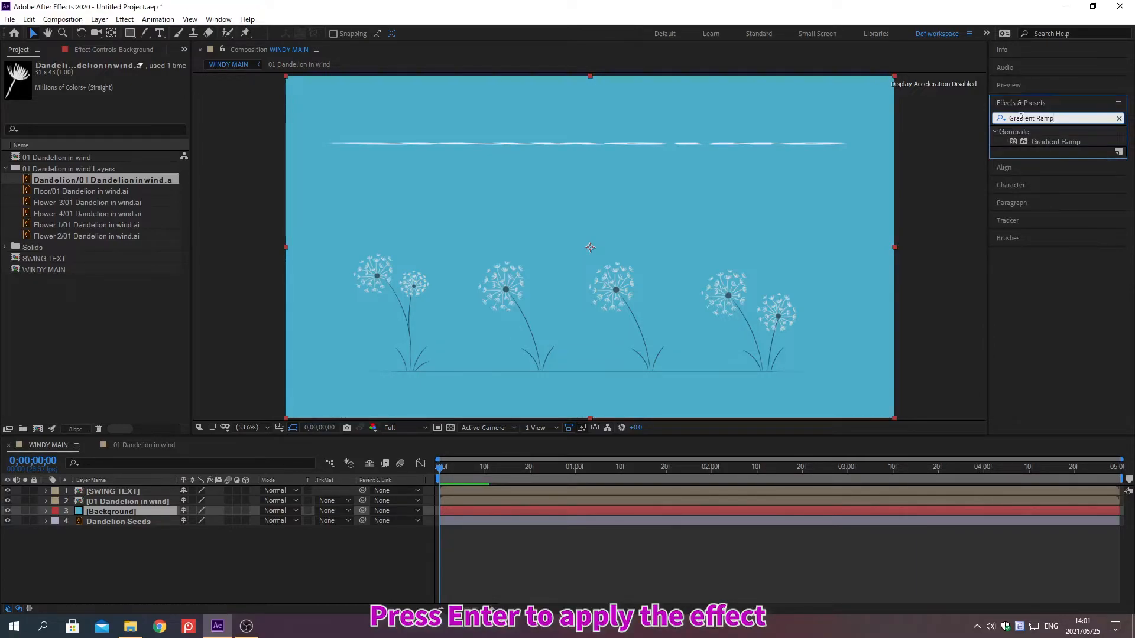
key(Return)
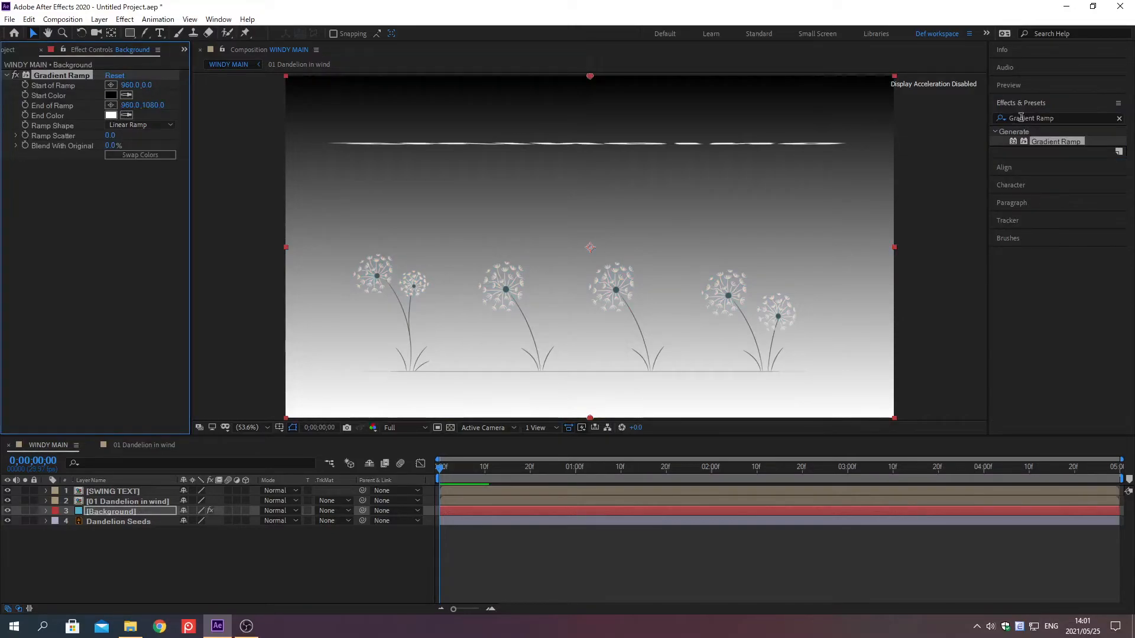
click(1022, 104)
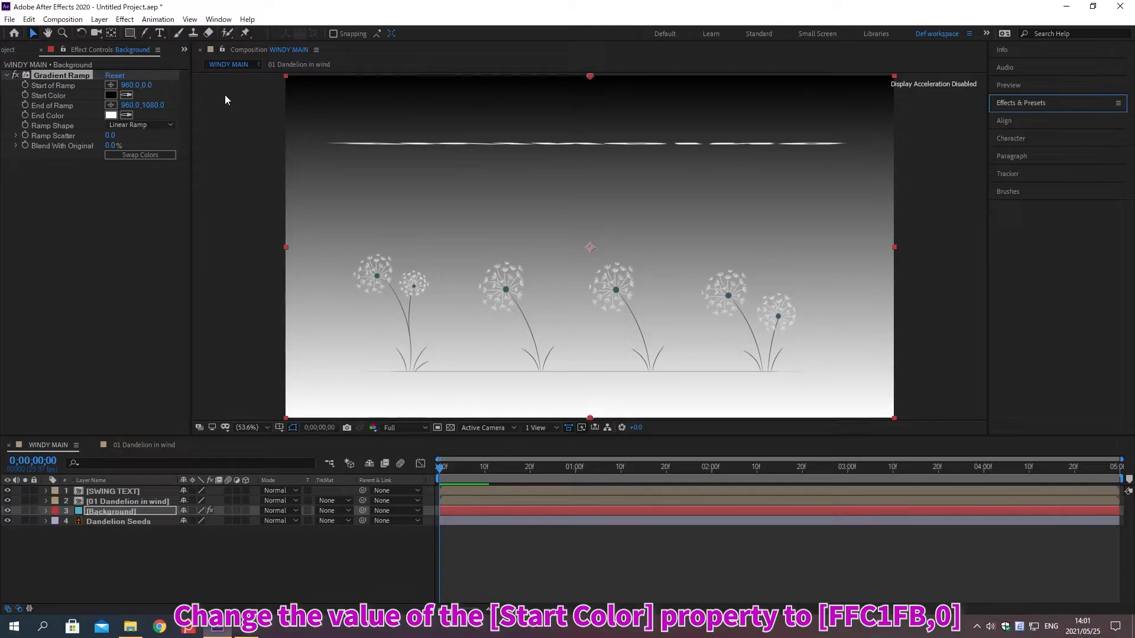
Set the Gradient Ramp Start Color to FFC1FB and the End Color to 6FC6EF on the Background layer.
click(111, 95)
text(FFC1)
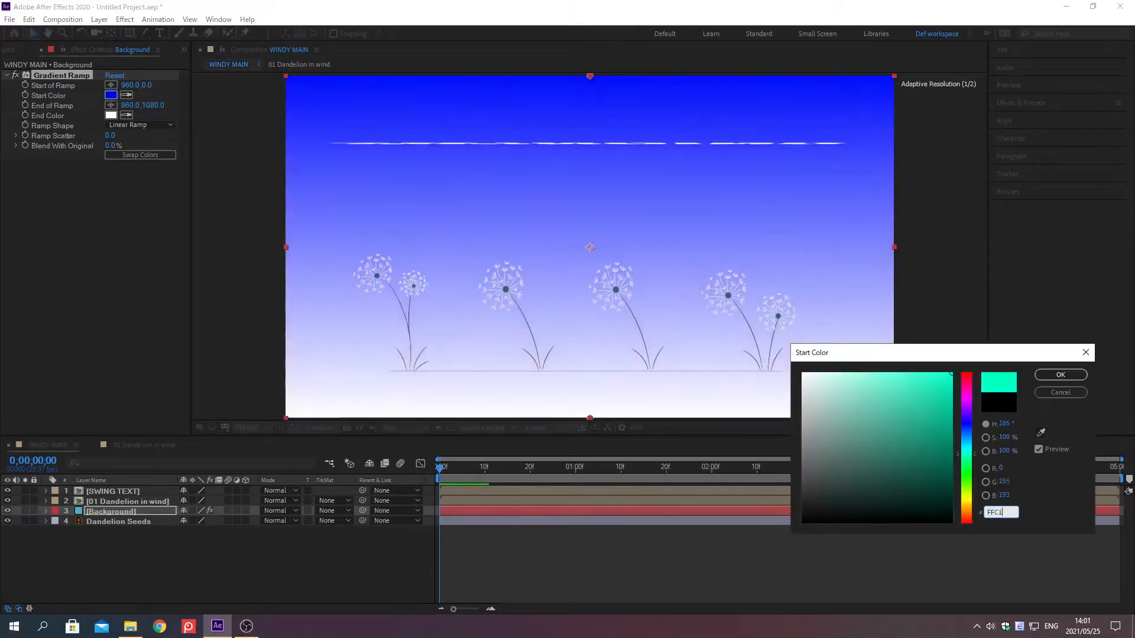
text(FB)
key(Return)
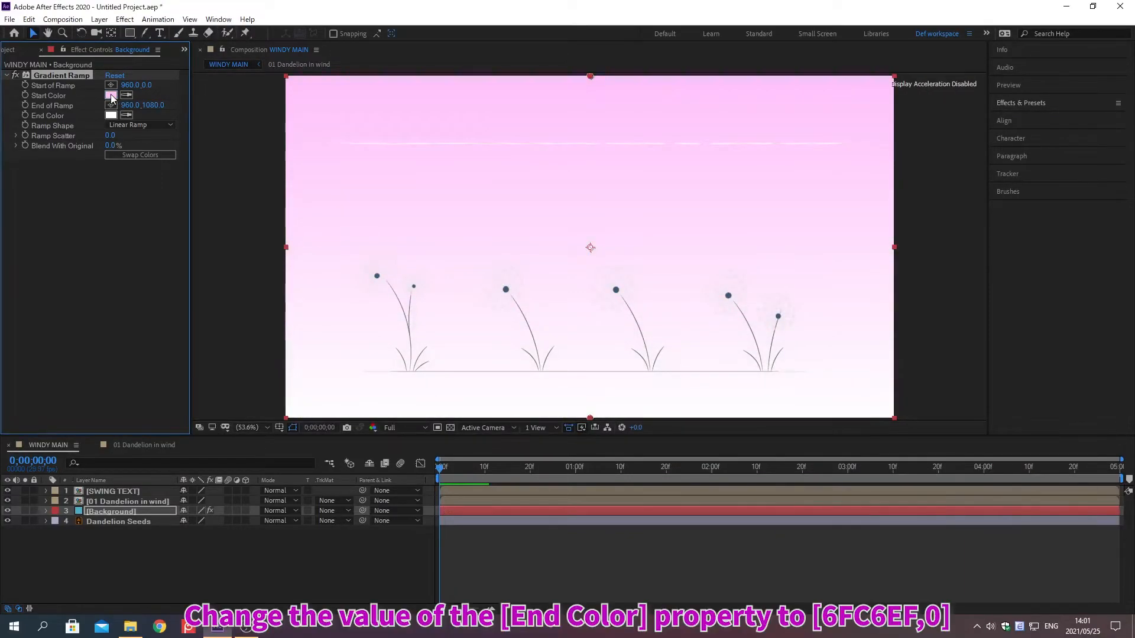
click(111, 115)
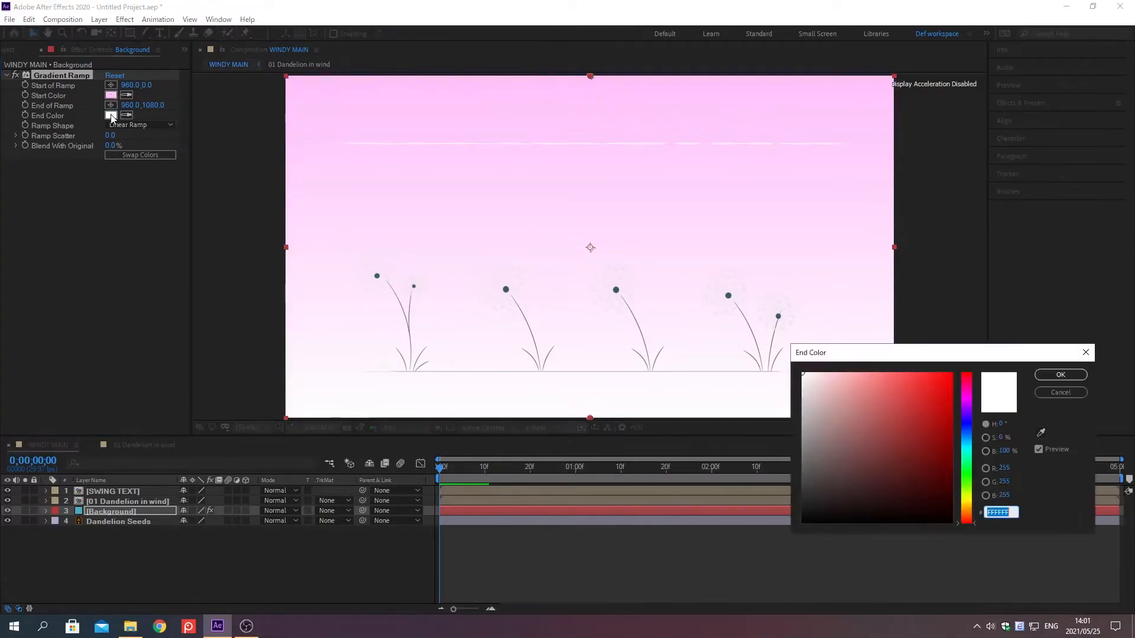
text(6FC6EF)
key(Return)
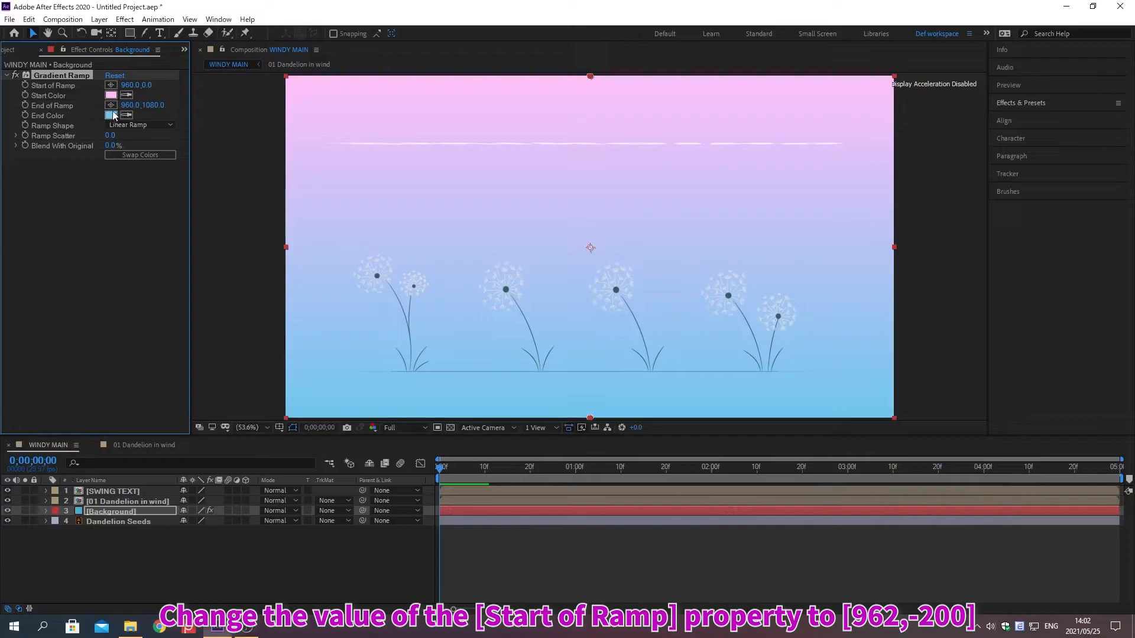
Set the Gradient Ramp's Start of Ramp to 962, -200 and its End of Ramp to 960, 942.
click(126, 84)
text(962)
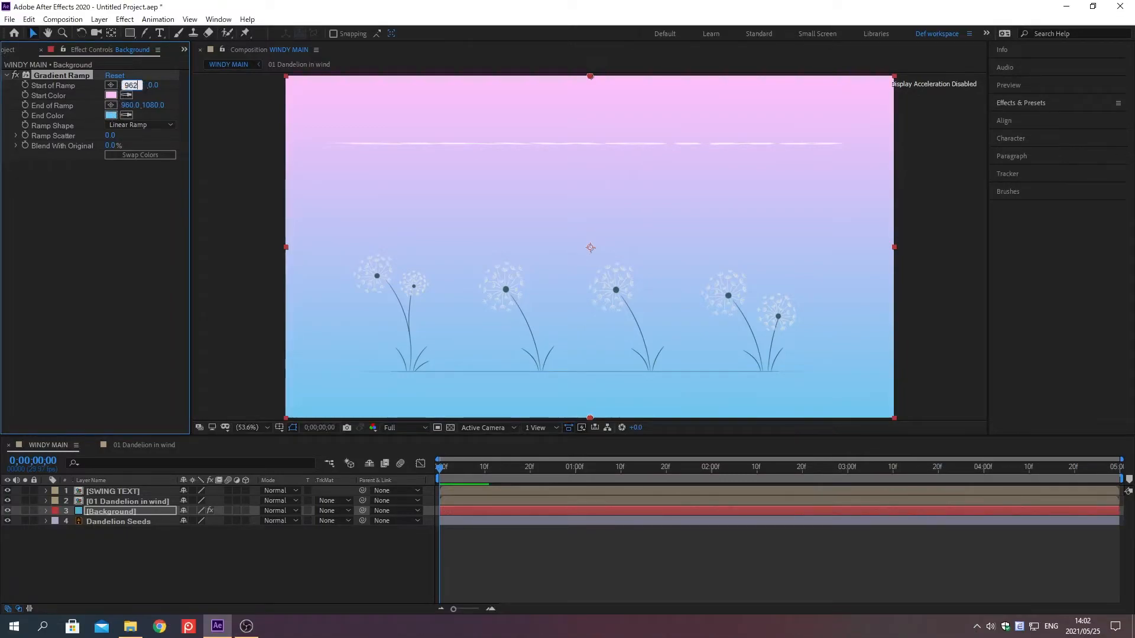
key(Tab)
text(-2)
key(Return)
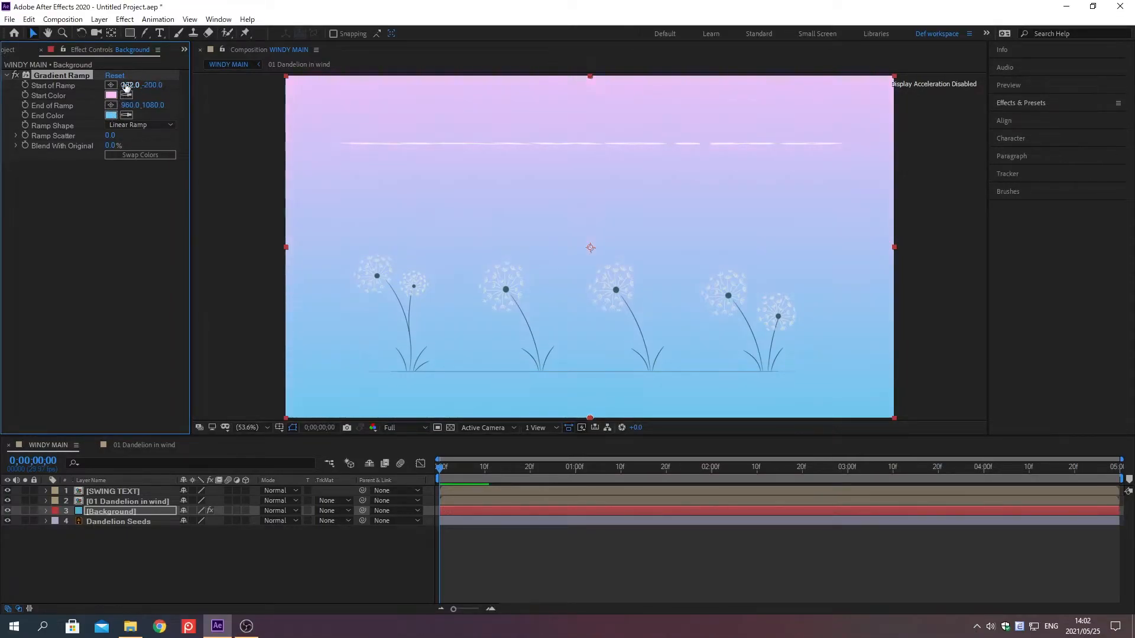
click(125, 105)
text(9)
key(Tab)
text(94)
key(Return)
Set the Gradient Ramp's Blend With Original to 10%.
click(109, 146)
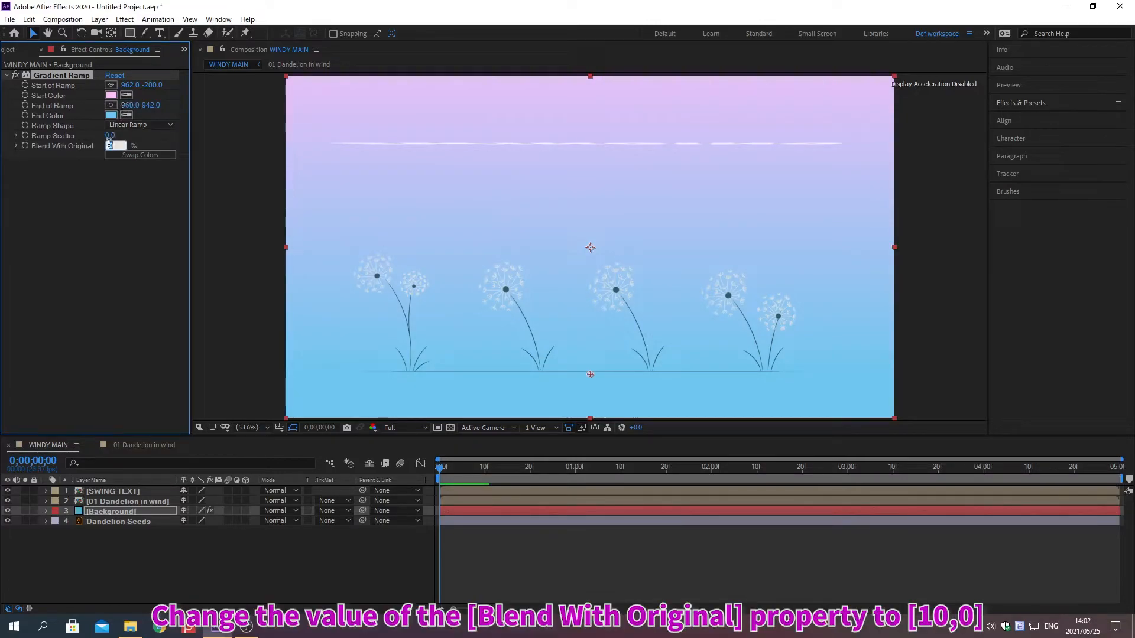
text(10)
key(Return)
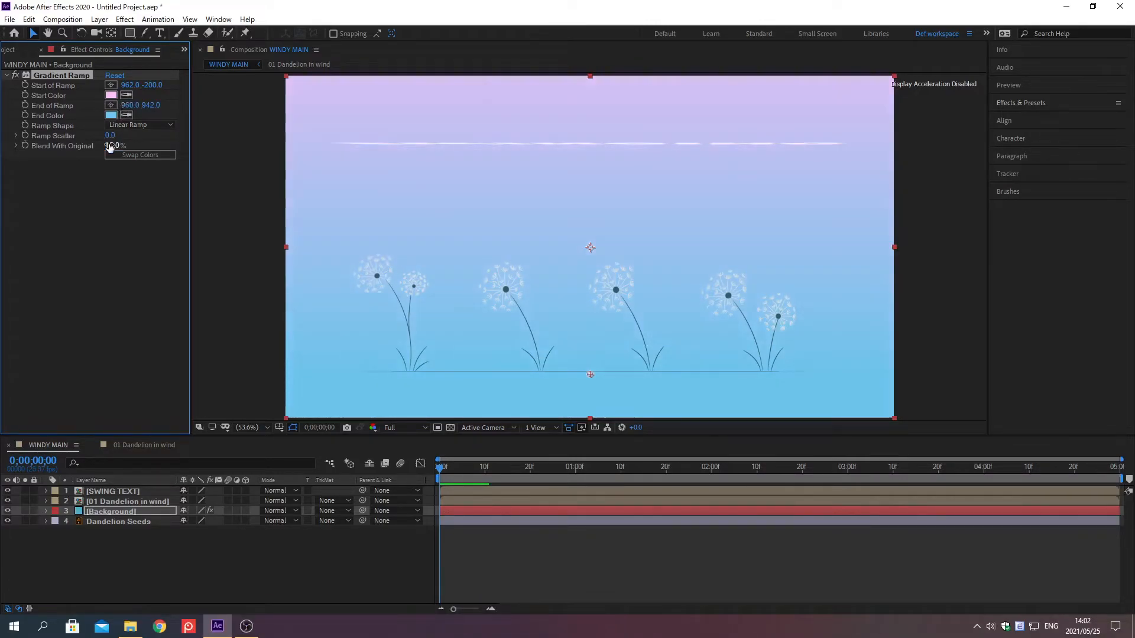
Move the SWING TEXT layer to the bottom of the WINDY MAIN layer stack.
click(146, 492)
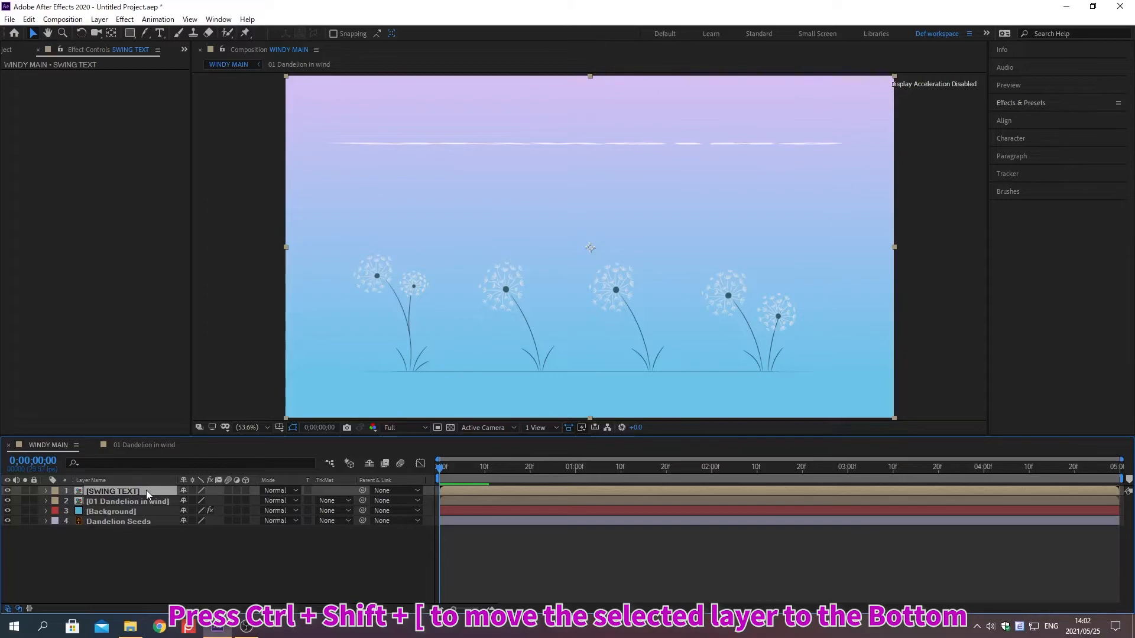
key(ctrl+shift+bracketleft)
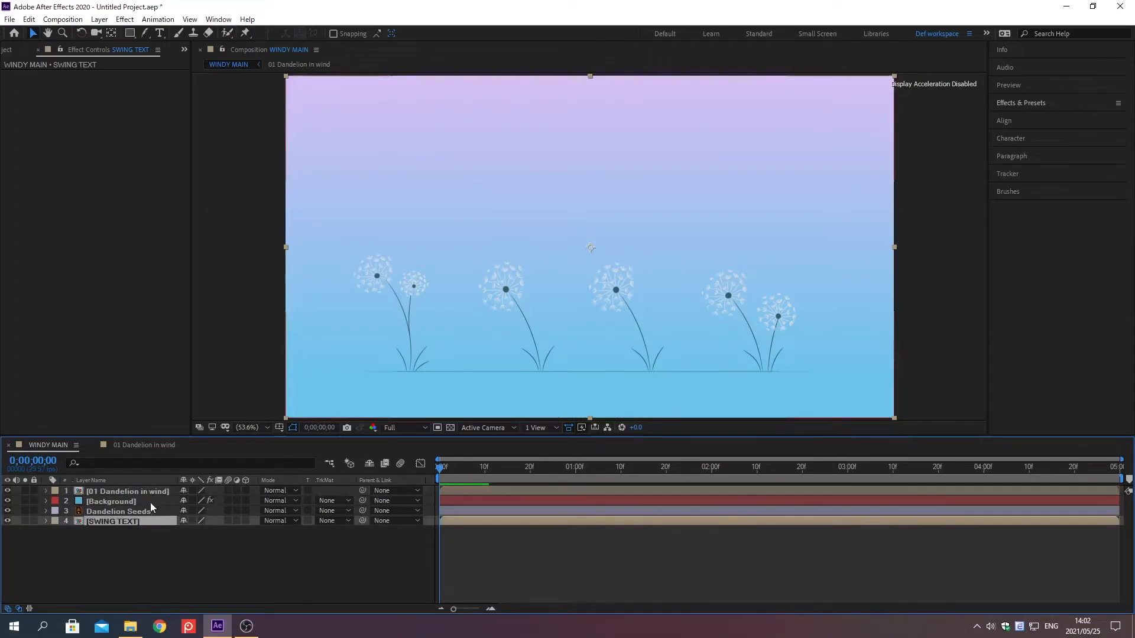
click(178, 591)
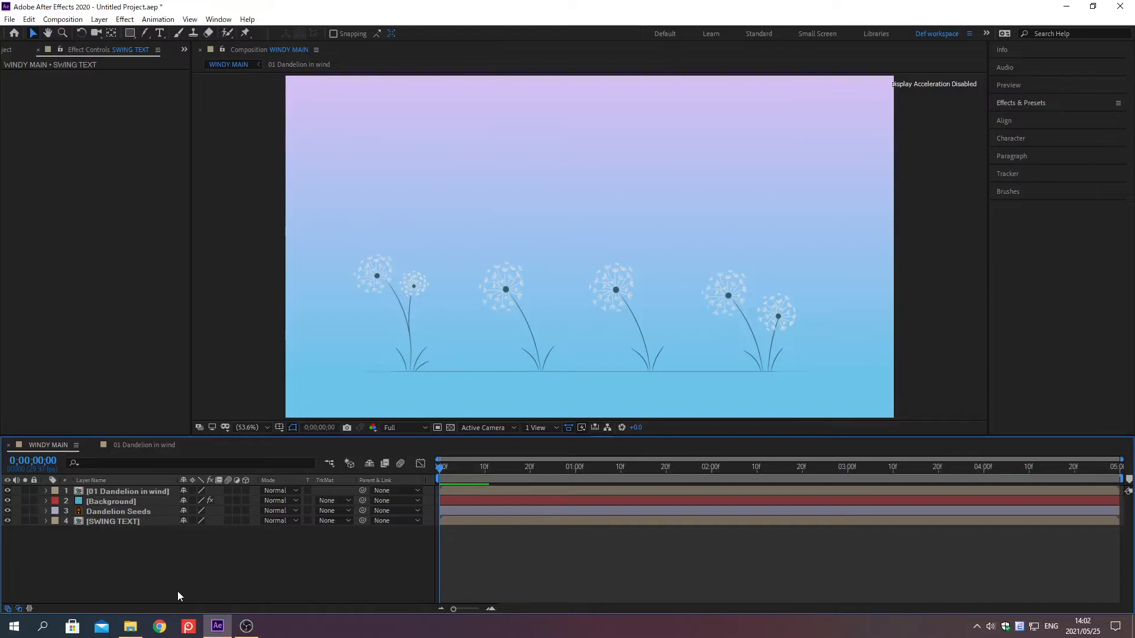
Create a 1920 x 1080 px solid layer named Blowing Dandelion.
key(ctrl+y)
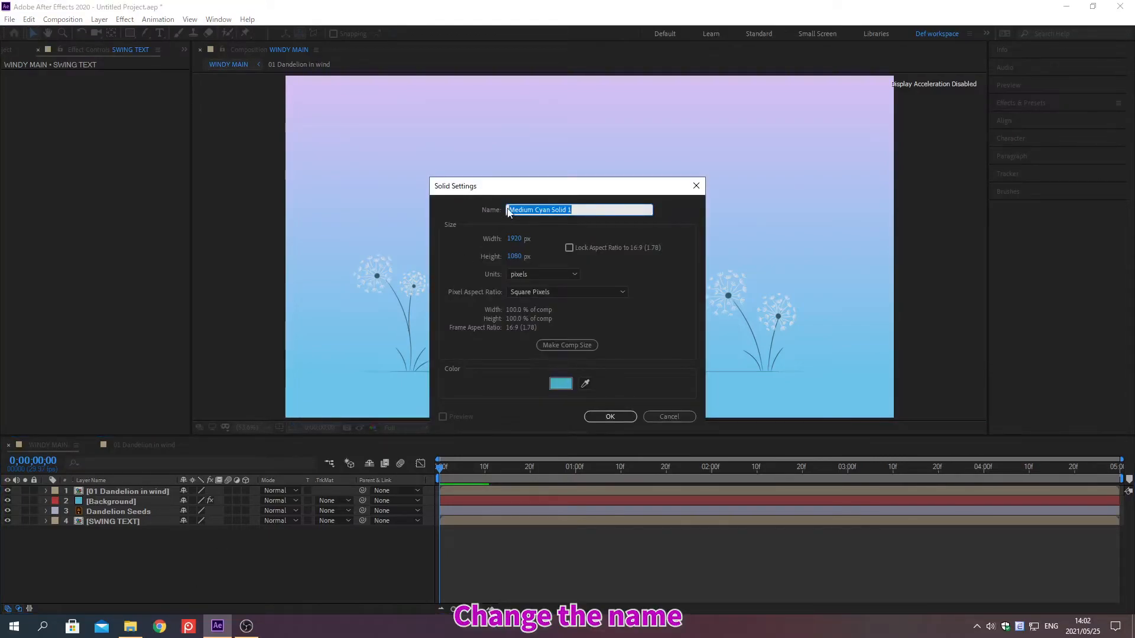
text(Blowing Dandelion)
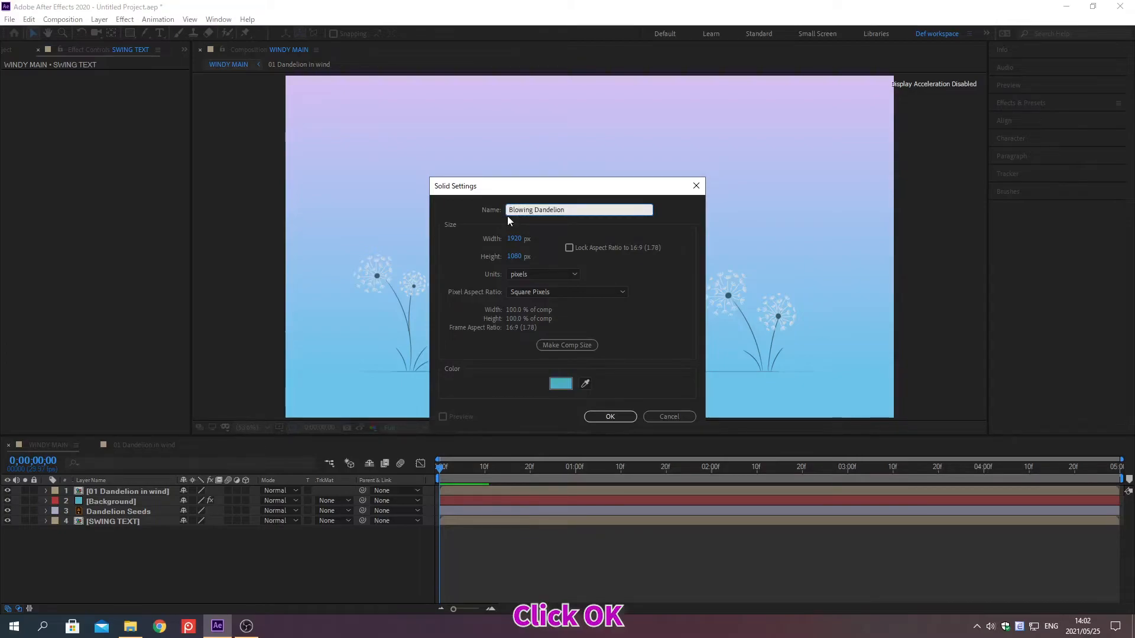
click(610, 416)
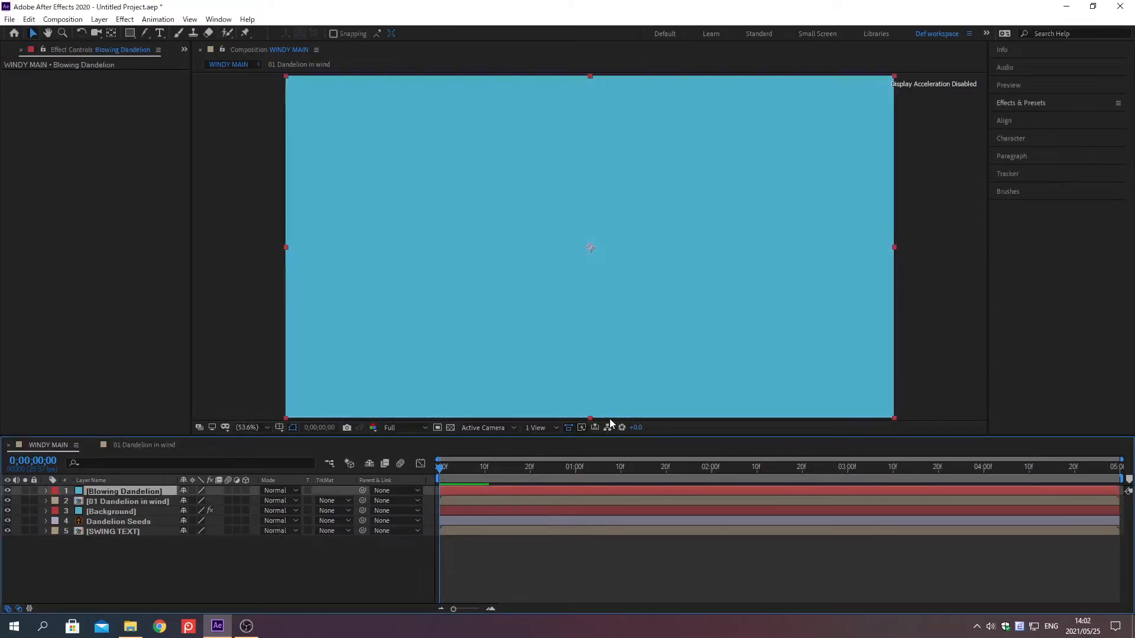
Find the CC Particle World effect and apply it to the Blowing Dandelion layer.
click(1020, 102)
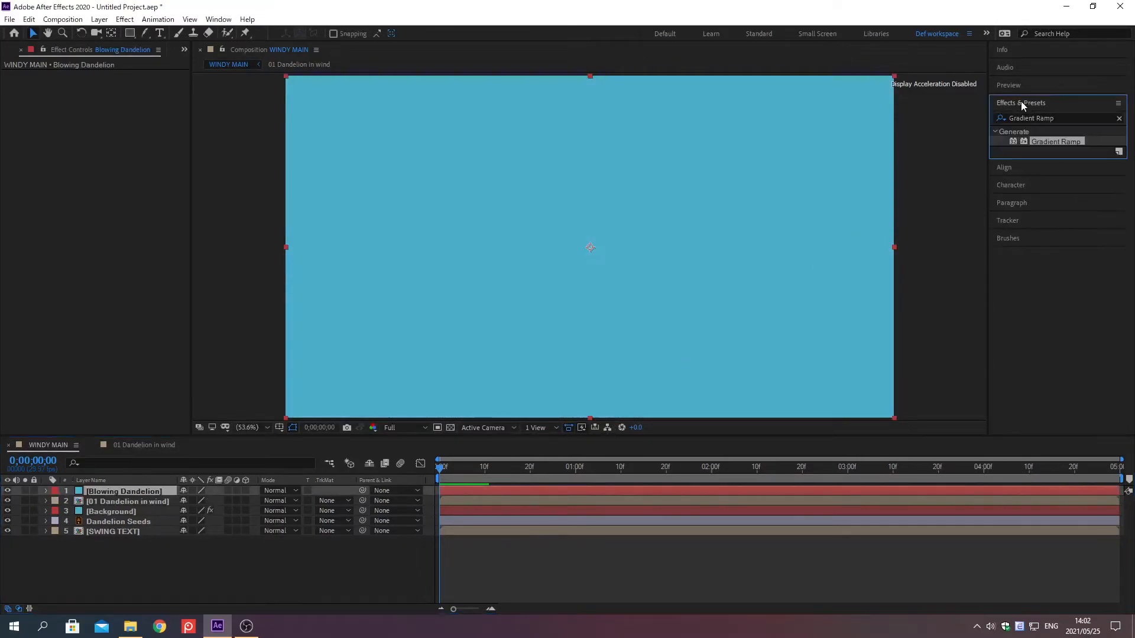
click(1119, 118)
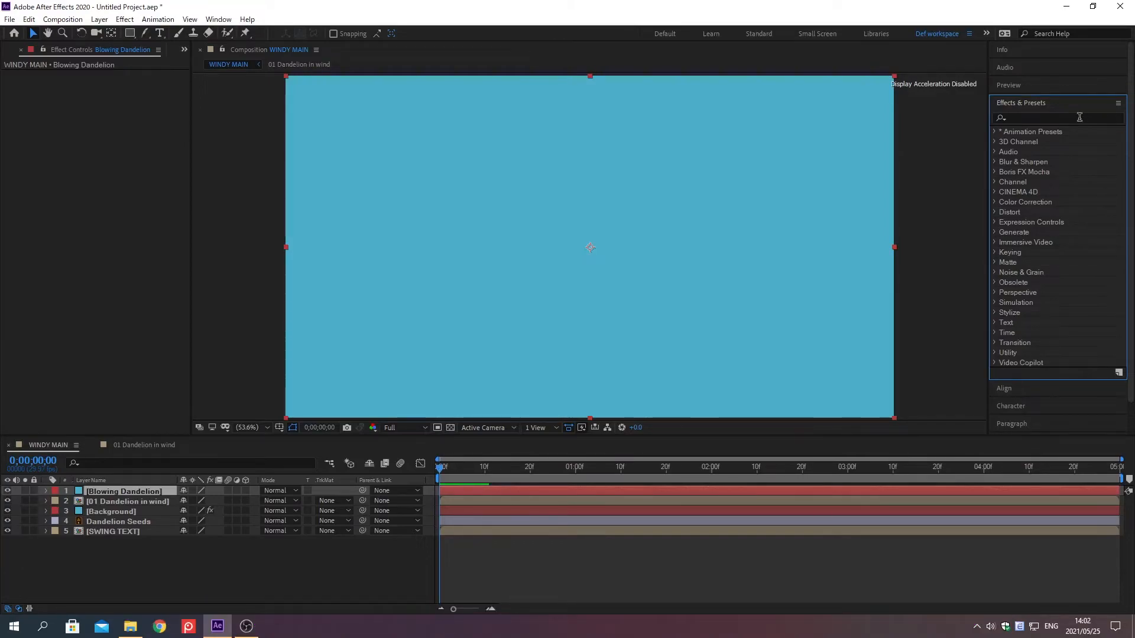
click(1021, 118)
text(CC Partic)
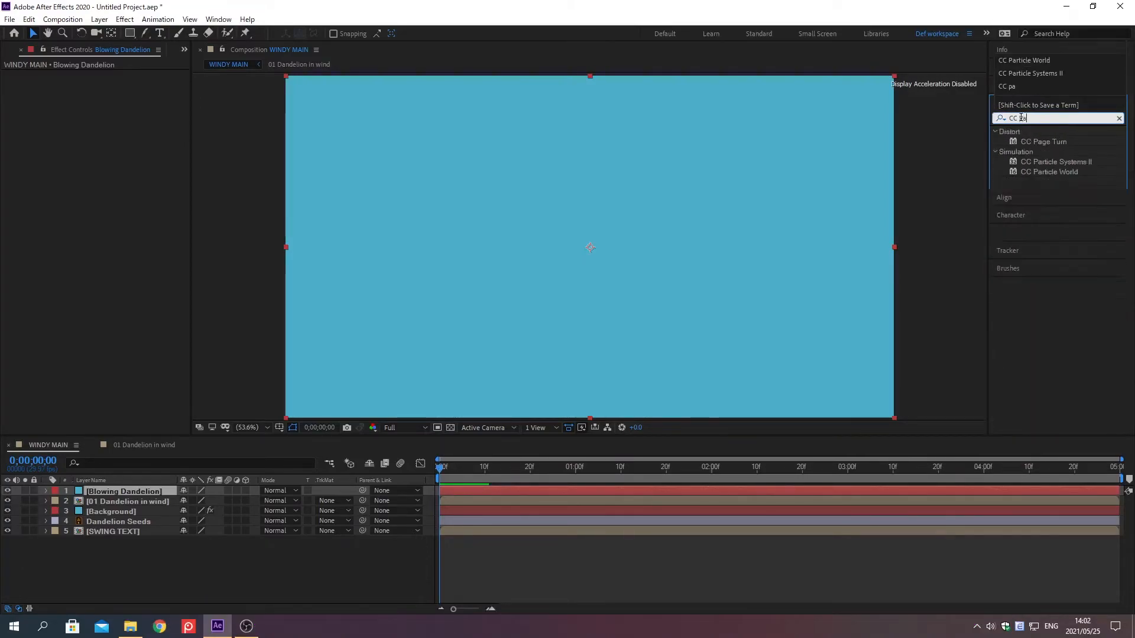
text(le World)
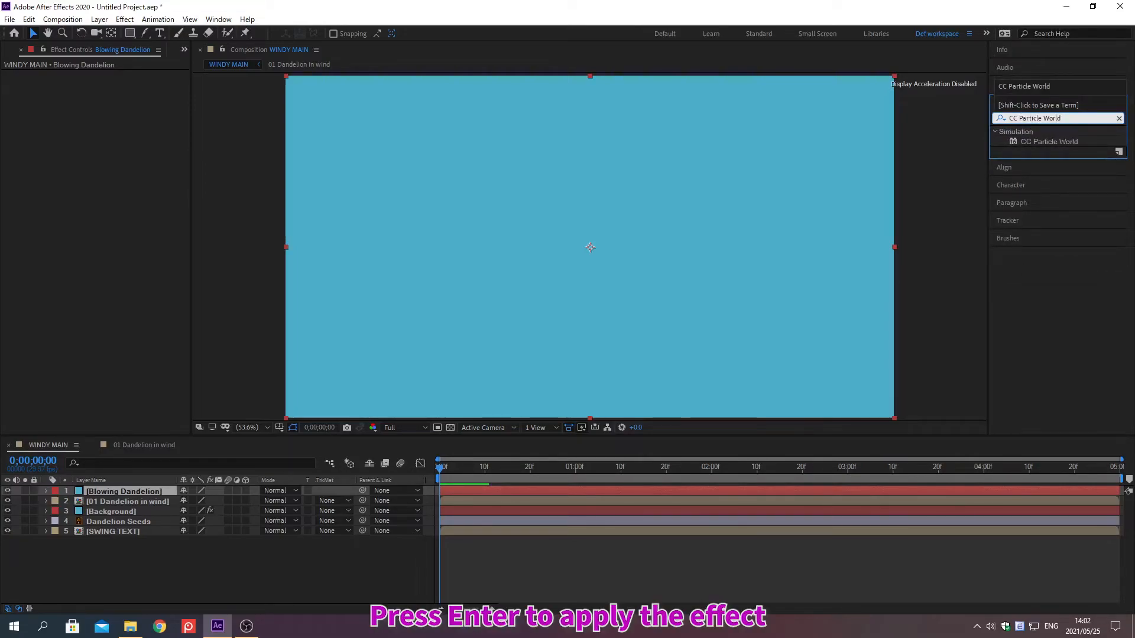
key(Return)
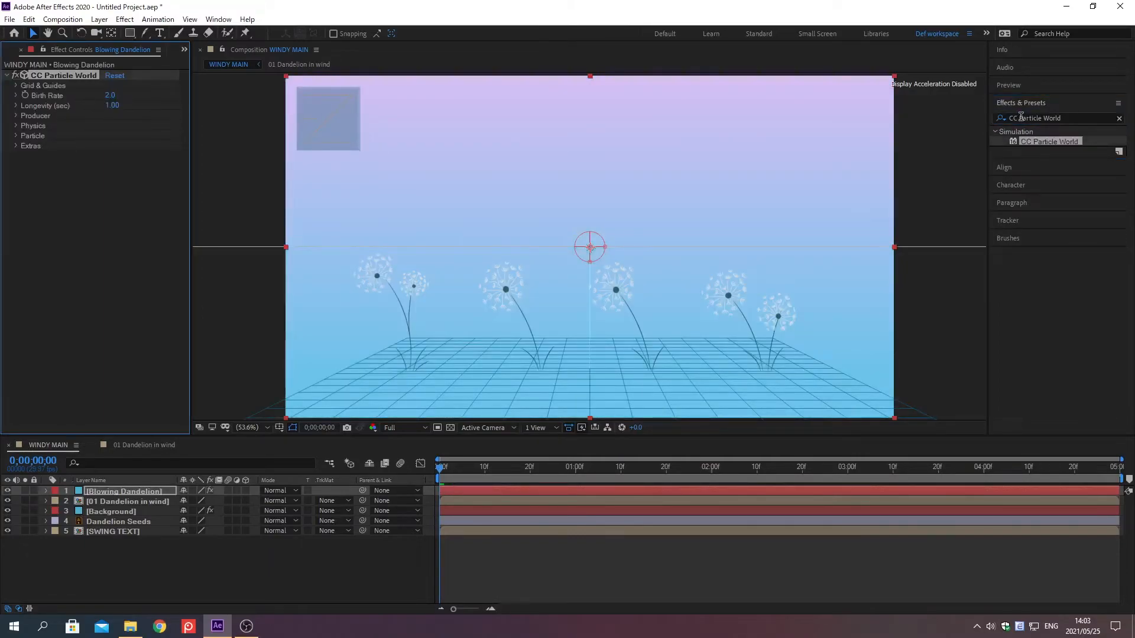
click(1020, 103)
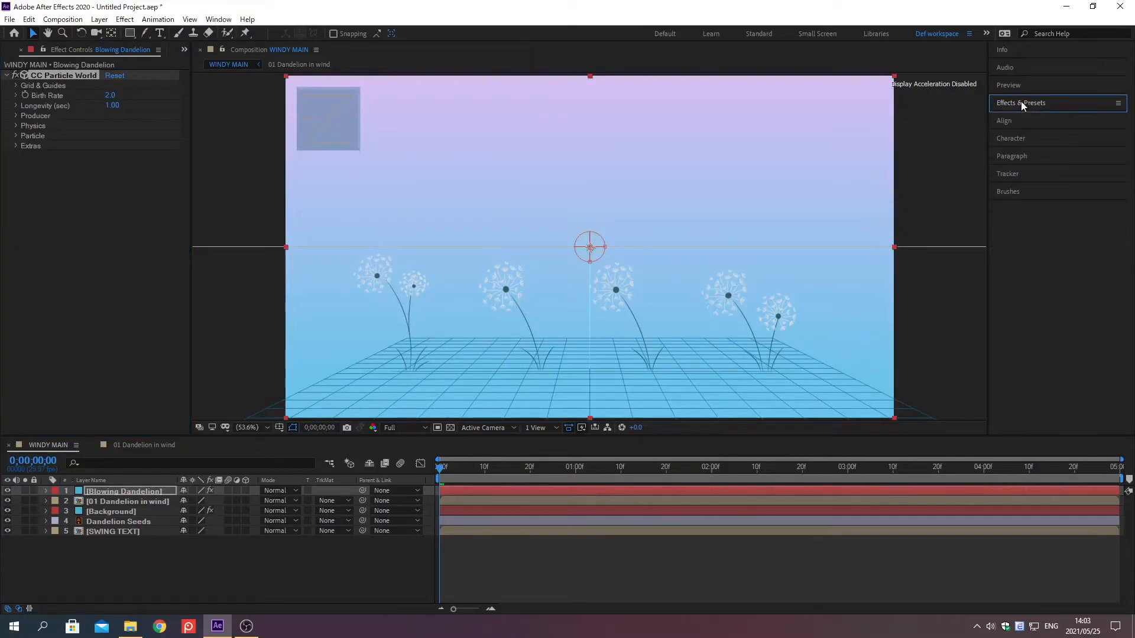
Set the CC Particle World Particle Type to Textured Square and use Dandelion Seeds as its Texture Layer.
click(15, 136)
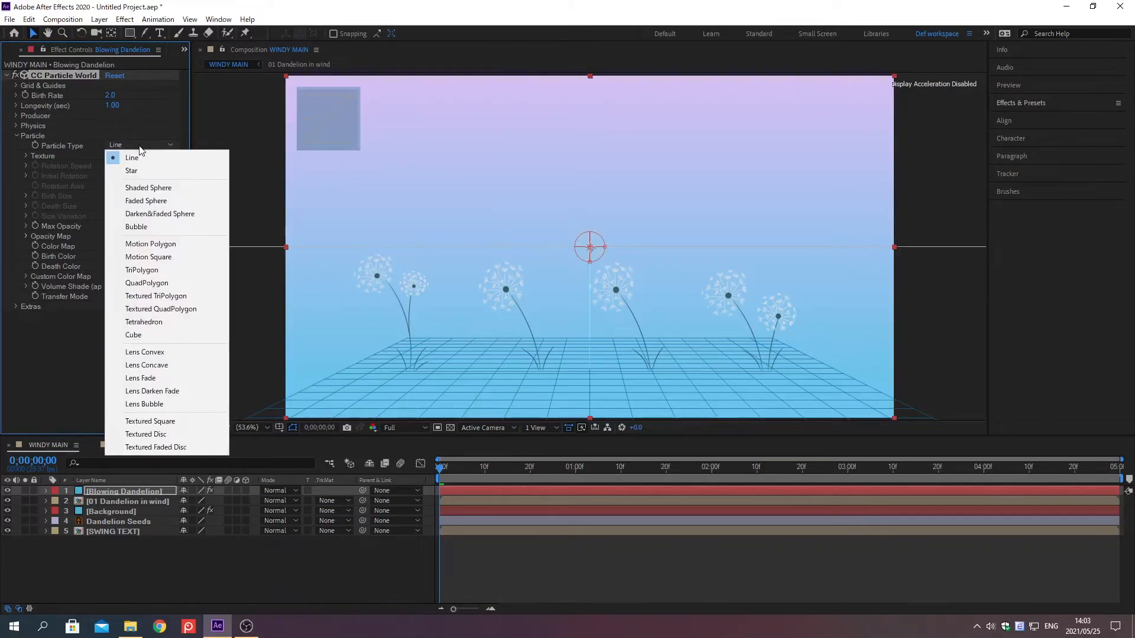
click(151, 421)
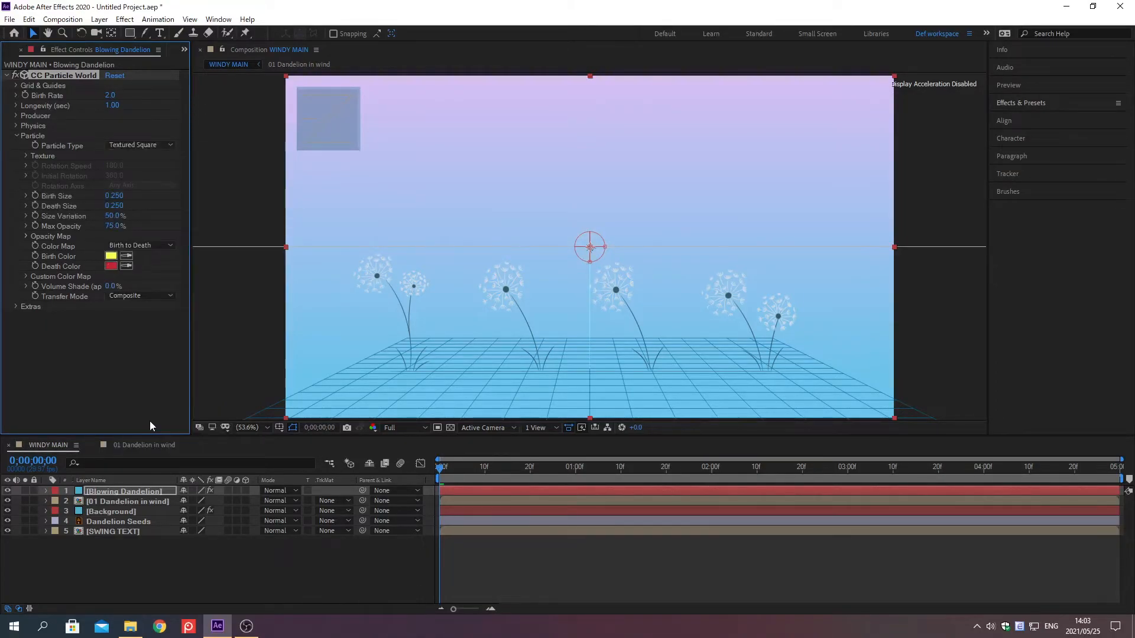
click(26, 156)
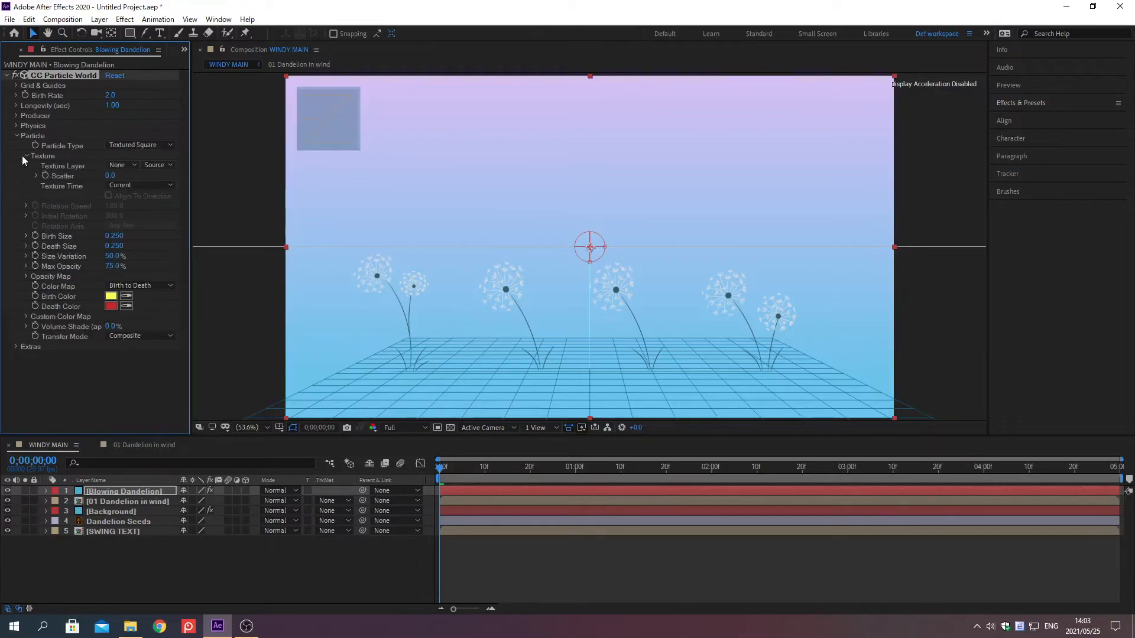
click(136, 165)
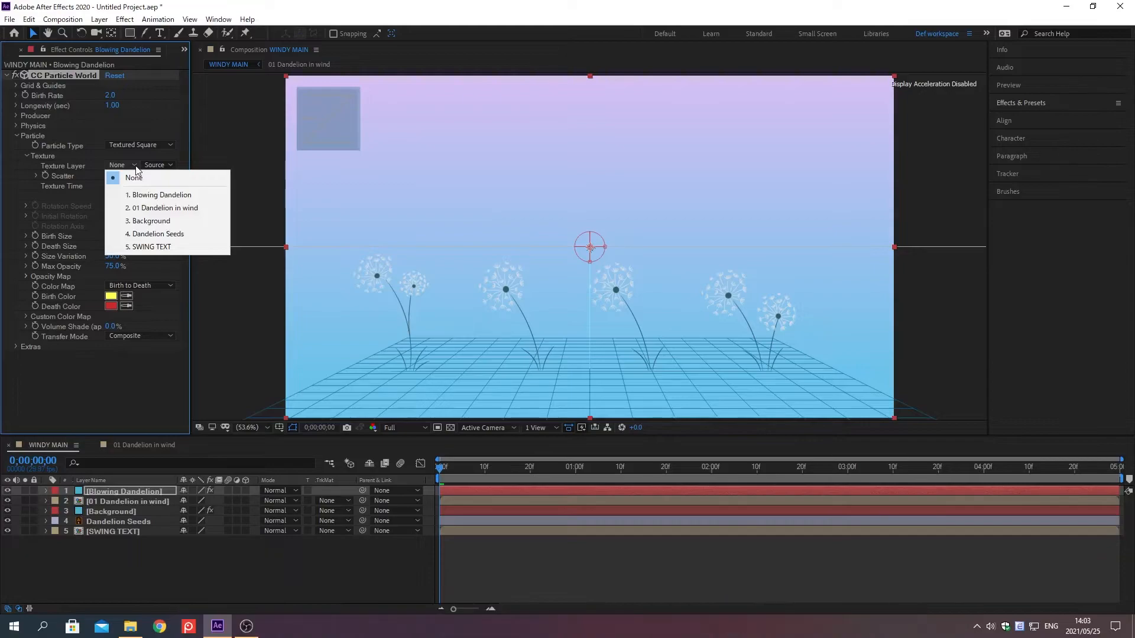
click(158, 233)
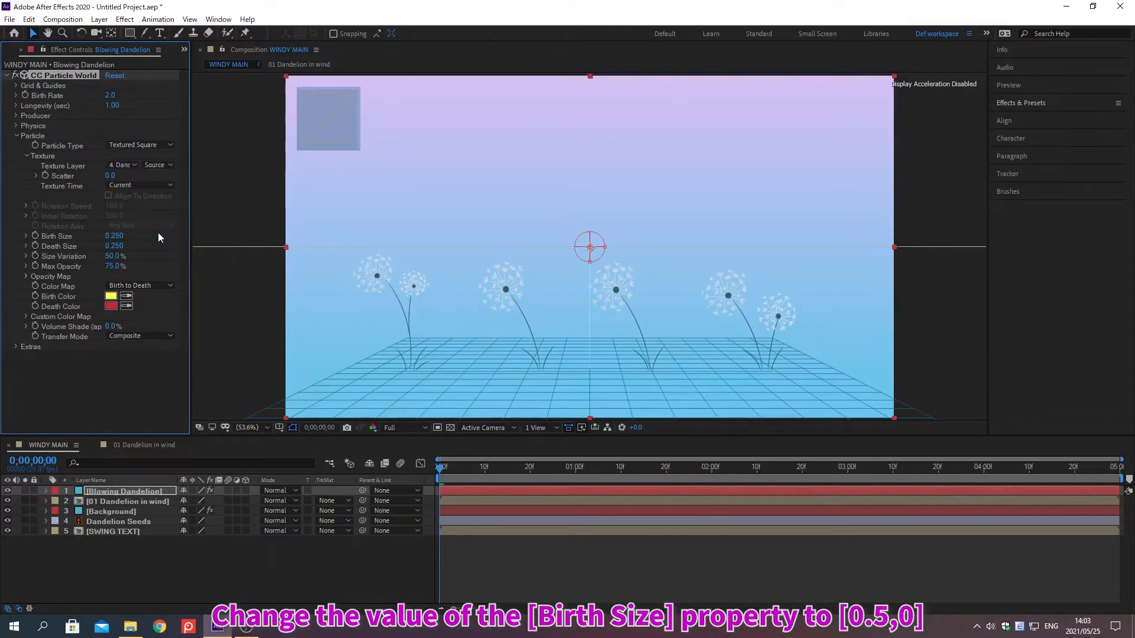
Set the particles' Birth Size to 0.5, Death Size to 0.2 and Max Opacity to 90%.
click(111, 237)
text(0.5)
key(Return)
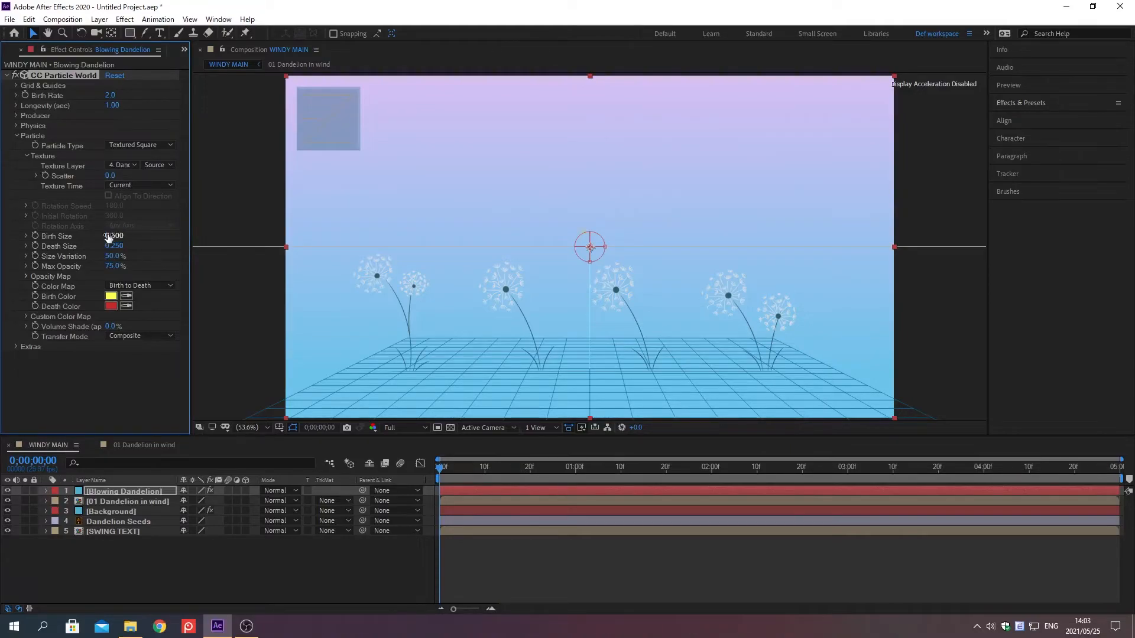
click(114, 245)
text(0.2)
key(Return)
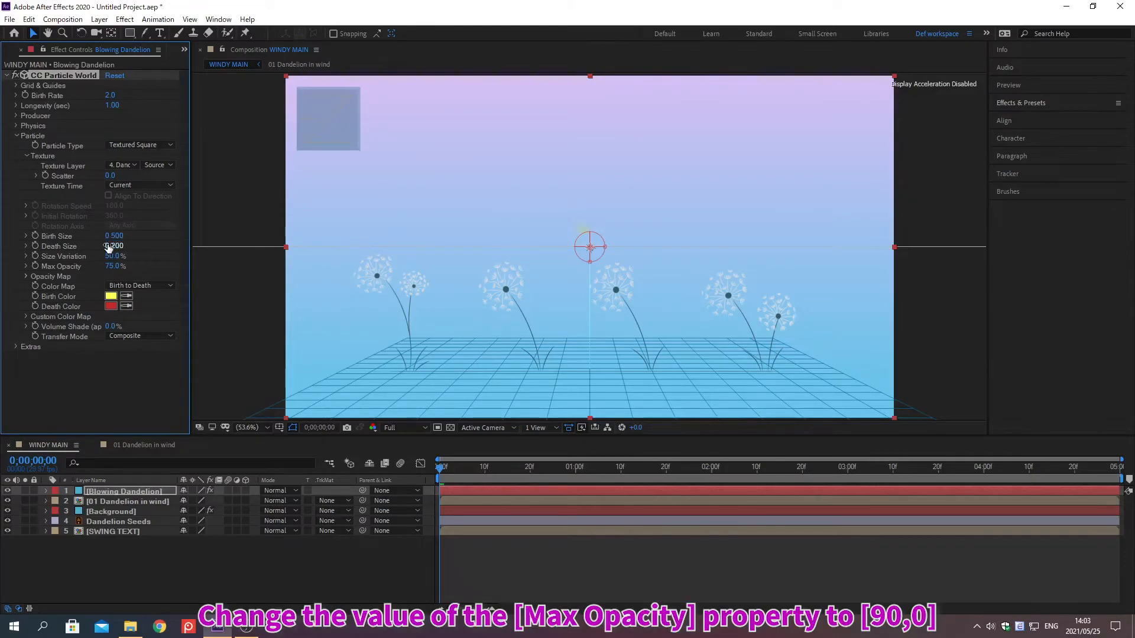
click(110, 266)
text(100)
key(Return)
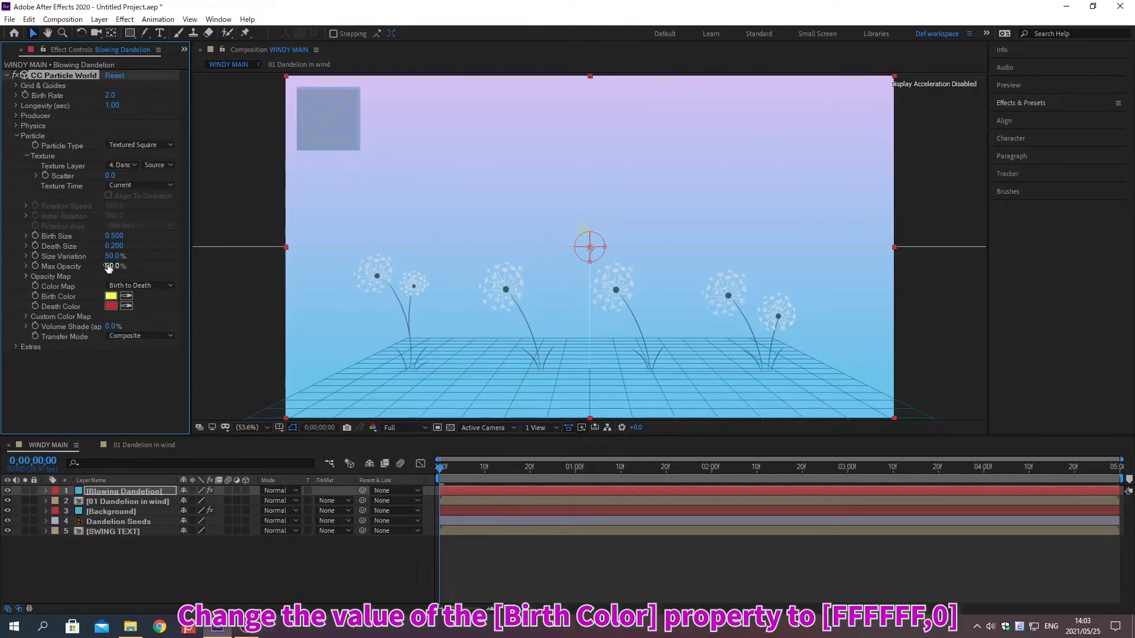
Set the particles' Birth Color to FFFFFF and Death Color to D8EEFF, and collapse the Particle settings.
click(110, 296)
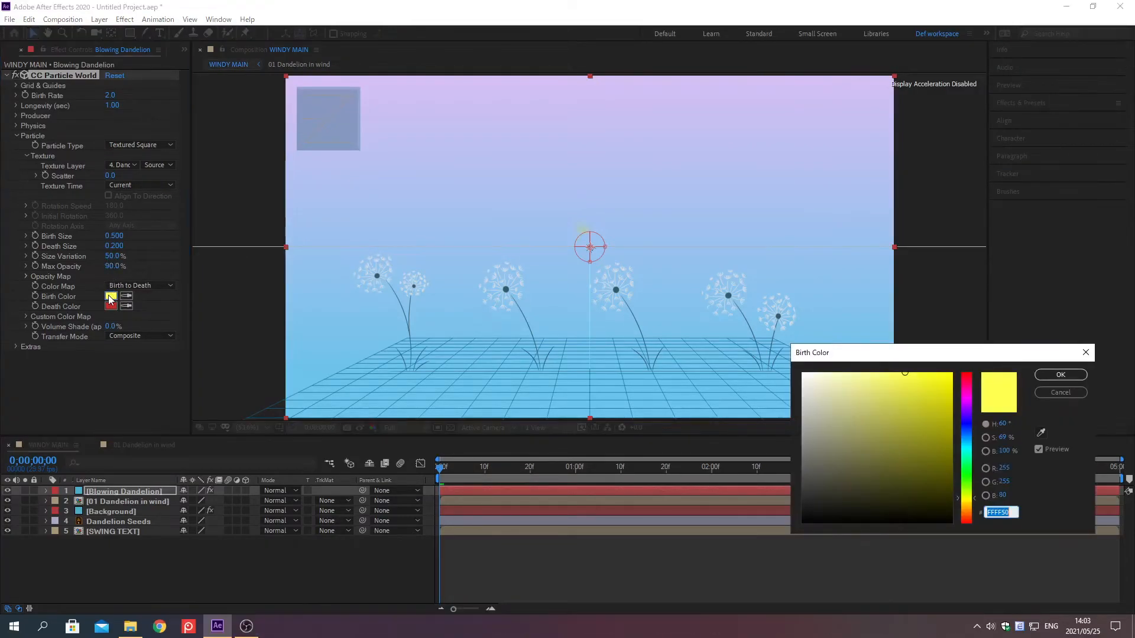
text(FFFFFF)
key(Return)
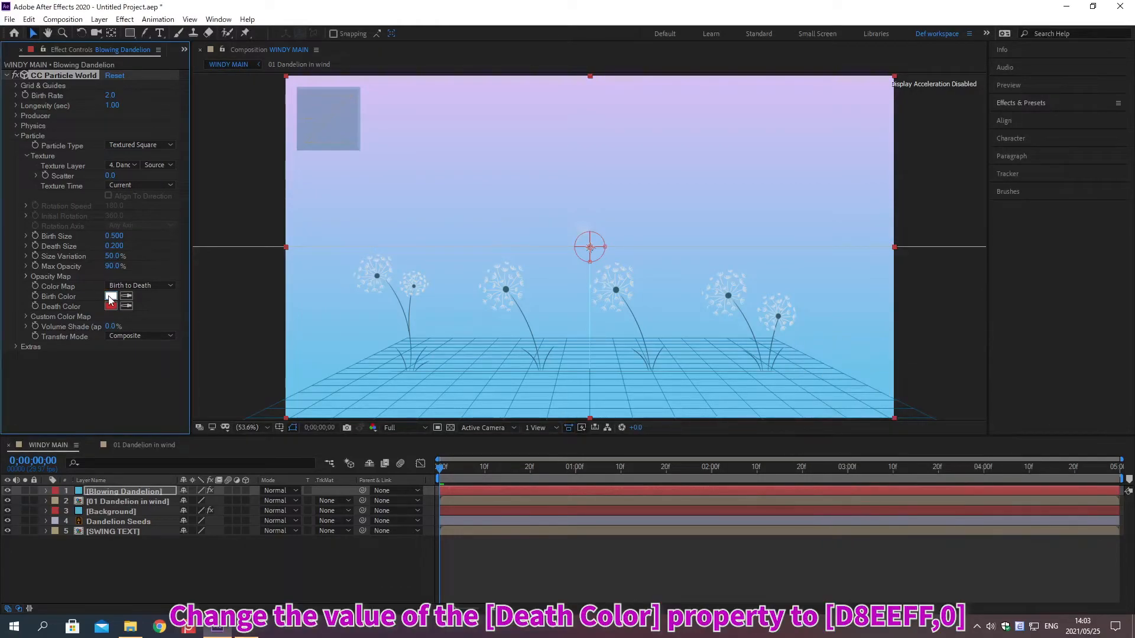
click(111, 305)
text(D8EEFF)
key(Return)
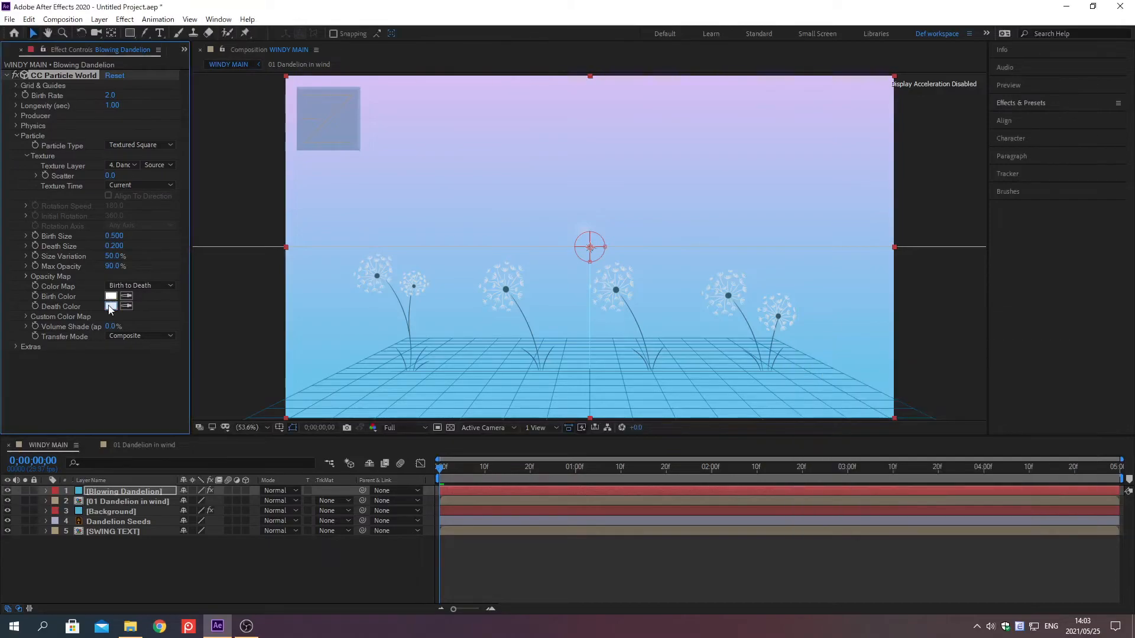
click(14, 137)
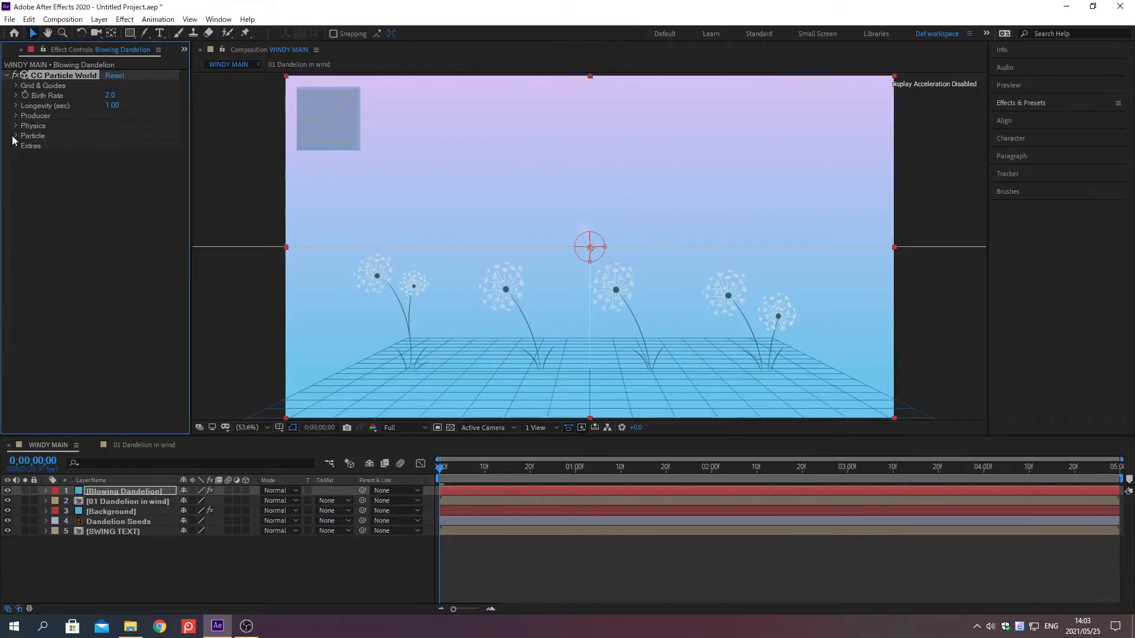
Keyframe the CC Particle World Birth Rate at 0;00;00;10 with a value of 0.
key(alt+shift+j)
text(0;0)
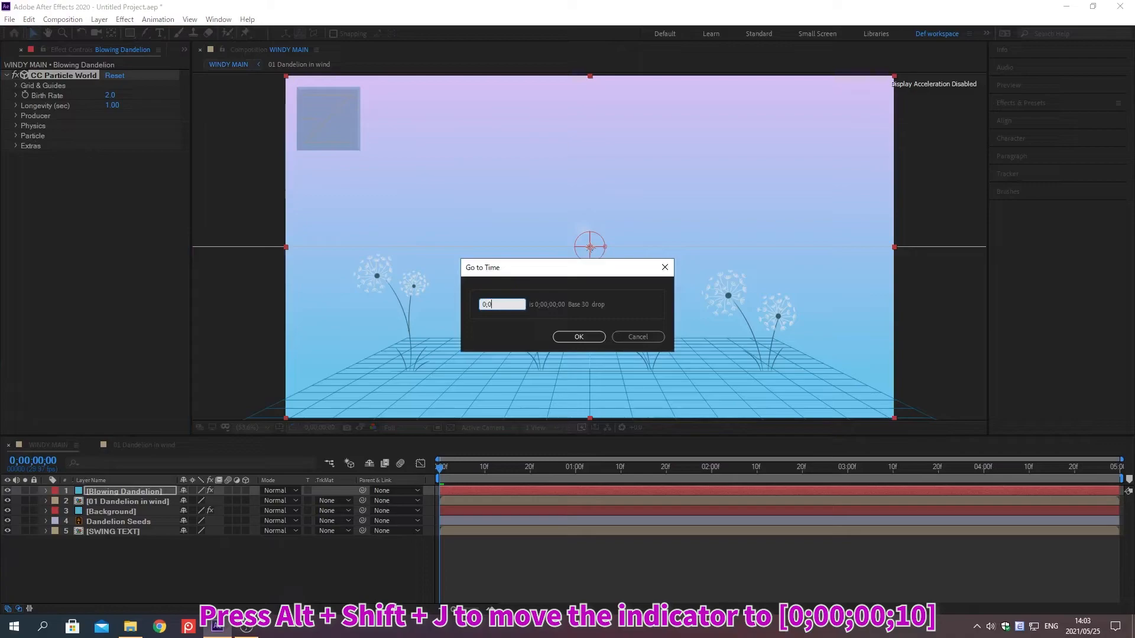
text(0;00;10)
key(Return)
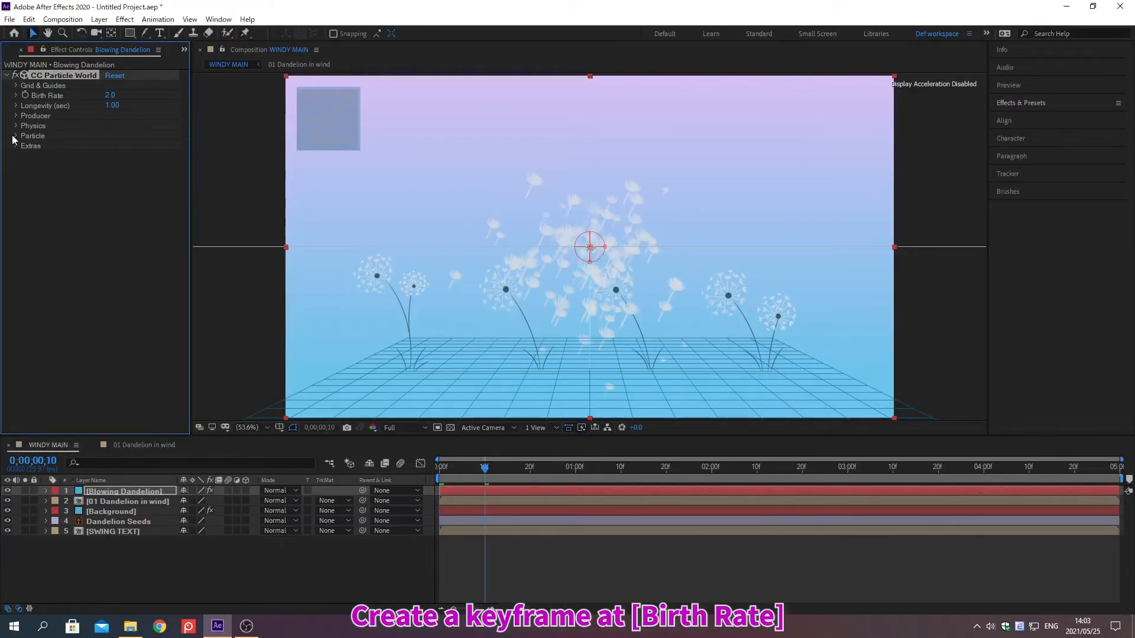
click(23, 96)
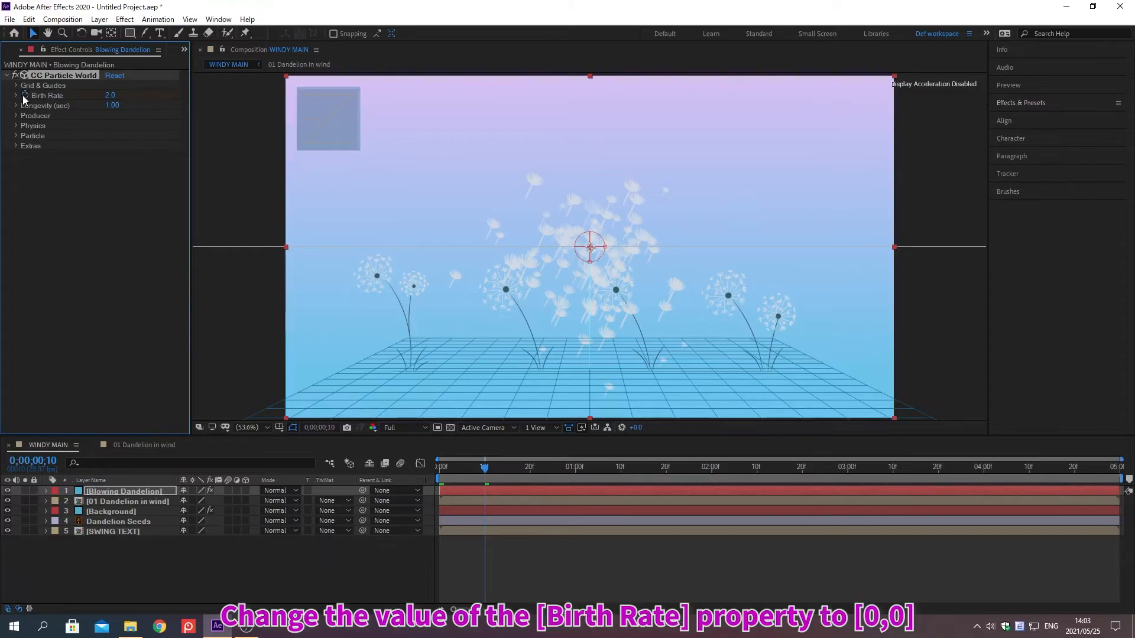
click(110, 95)
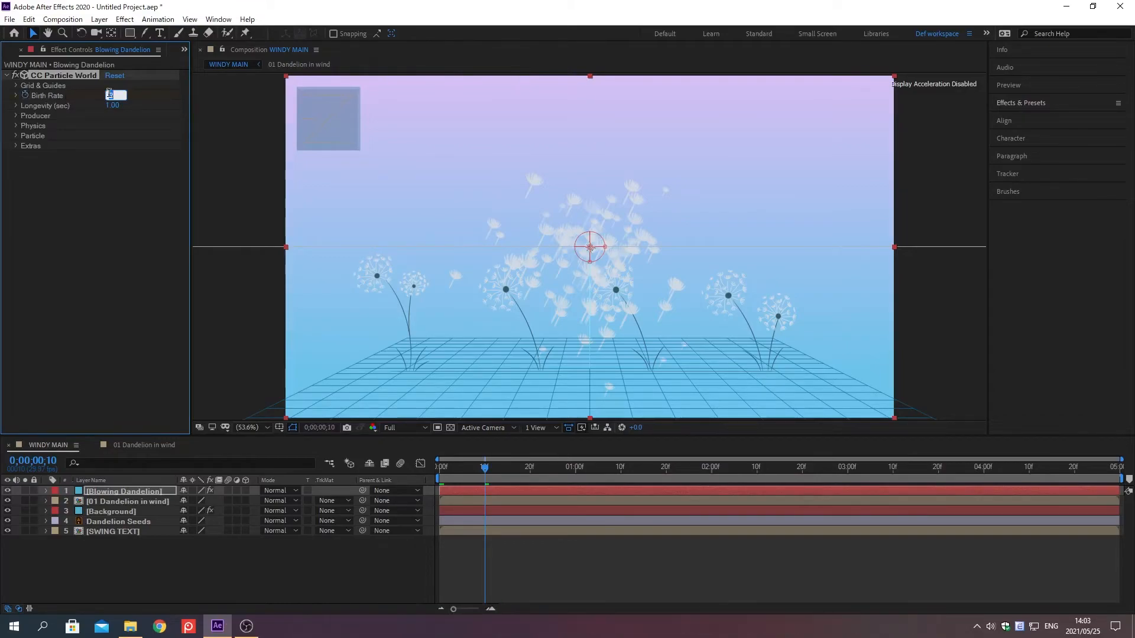
text(0)
key(Return)
Add a Birth Rate keyframe of 0.3 at 0;00;00;20 on the Blowing Dandelion layer's CC Particle World.
key(alt+shift+j)
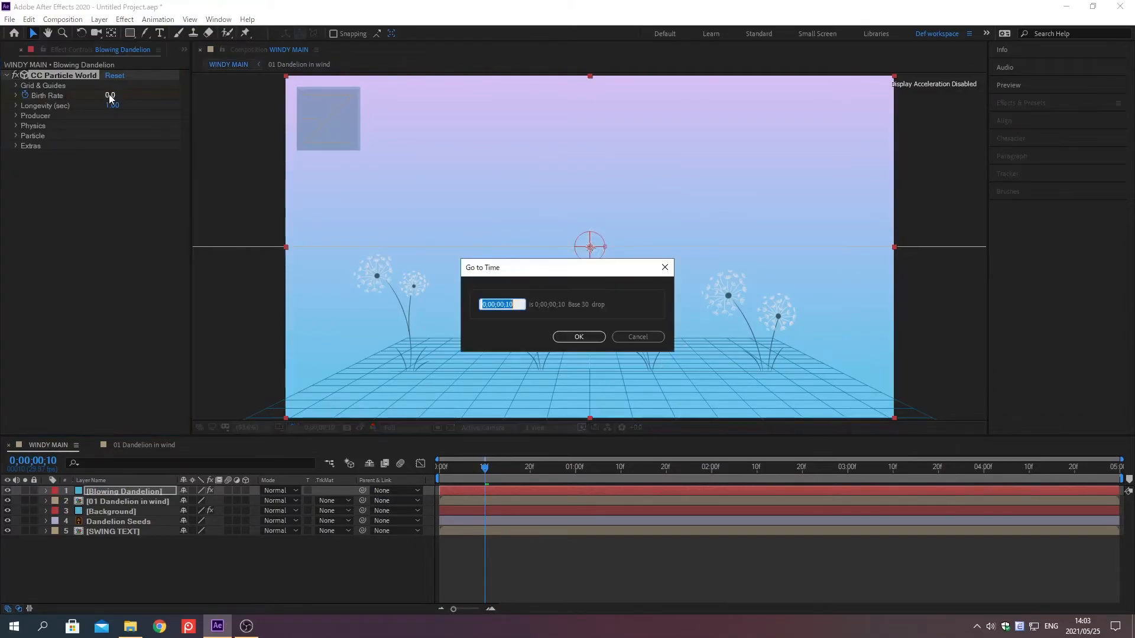
text(0;00;)
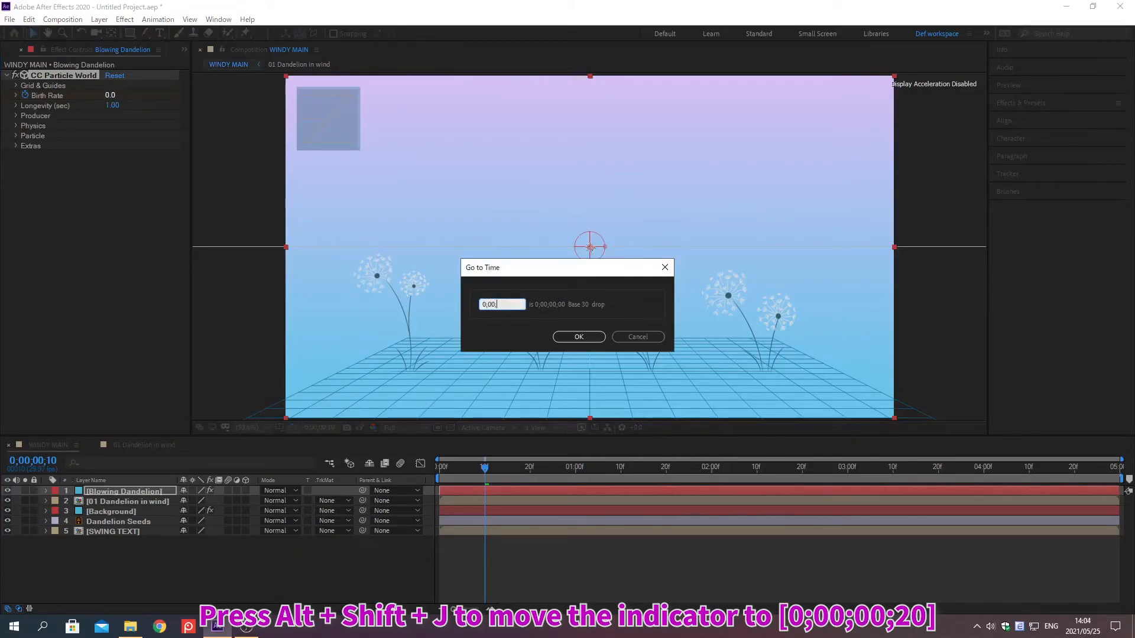
text(00;20)
key(Return)
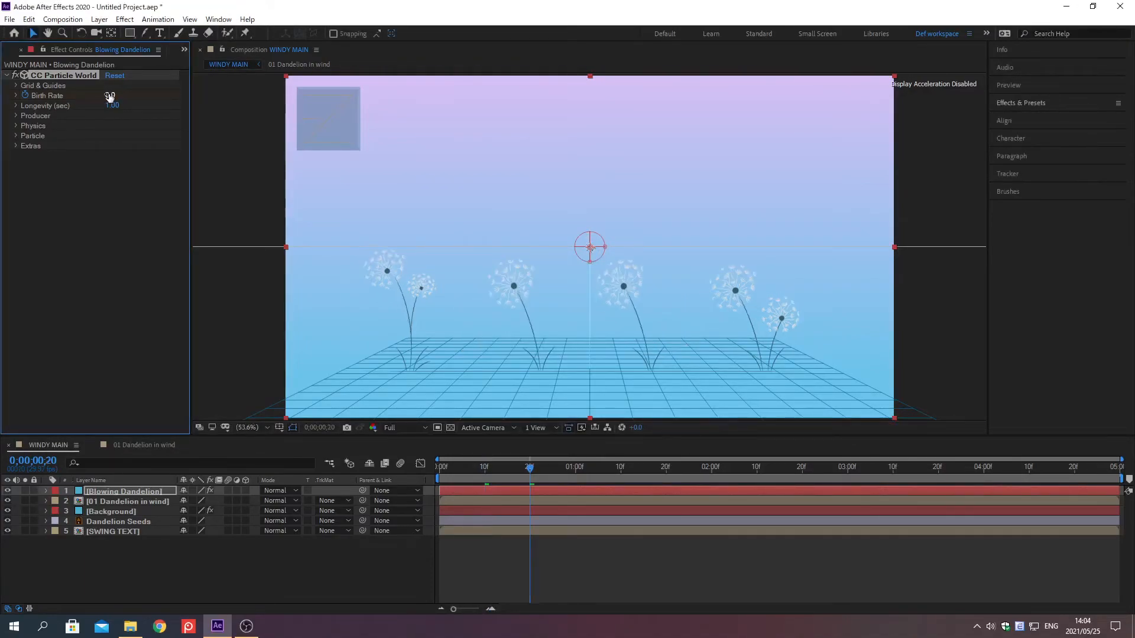
click(109, 96)
key(Return)
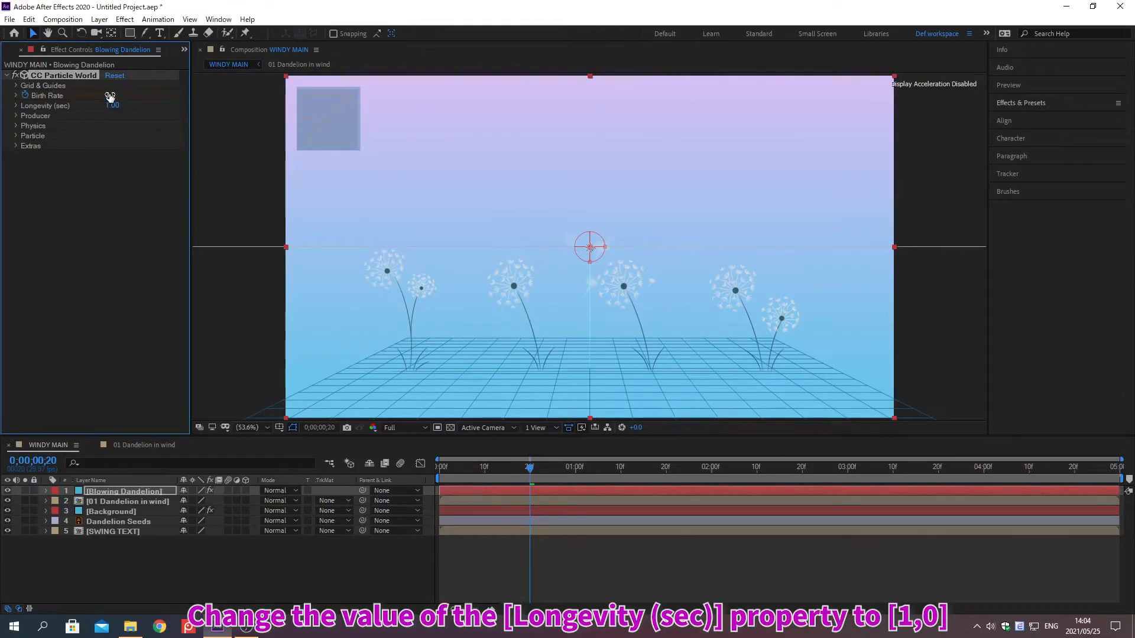
click(130, 104)
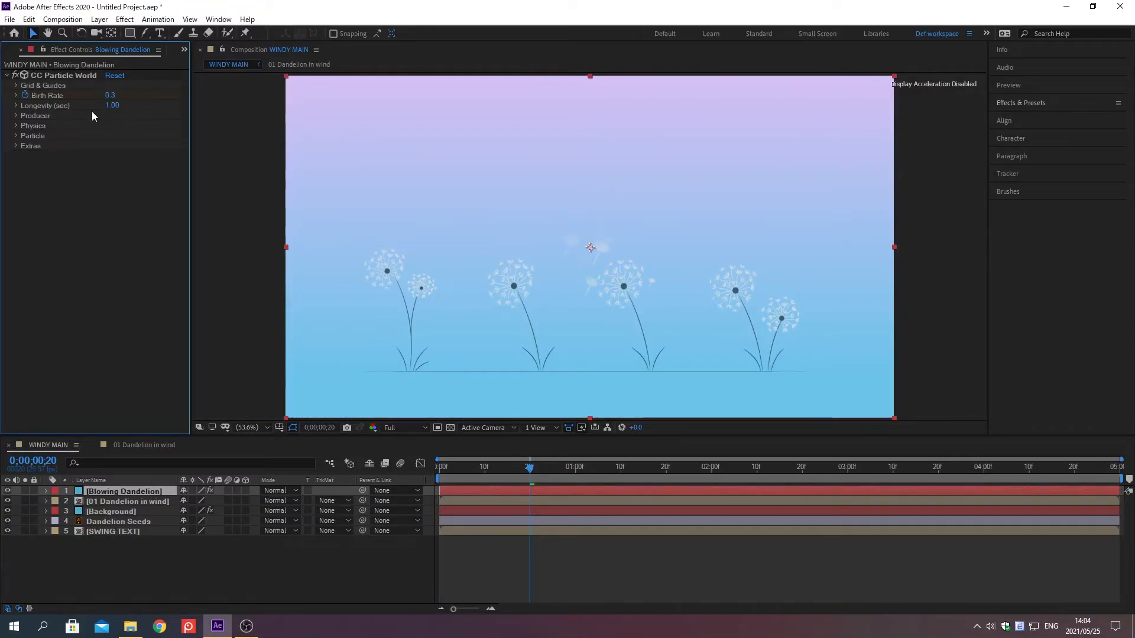
Set the CC Particle World Physics animation to Direction Axis with an Inherit Velocity % of 0.1.
click(16, 126)
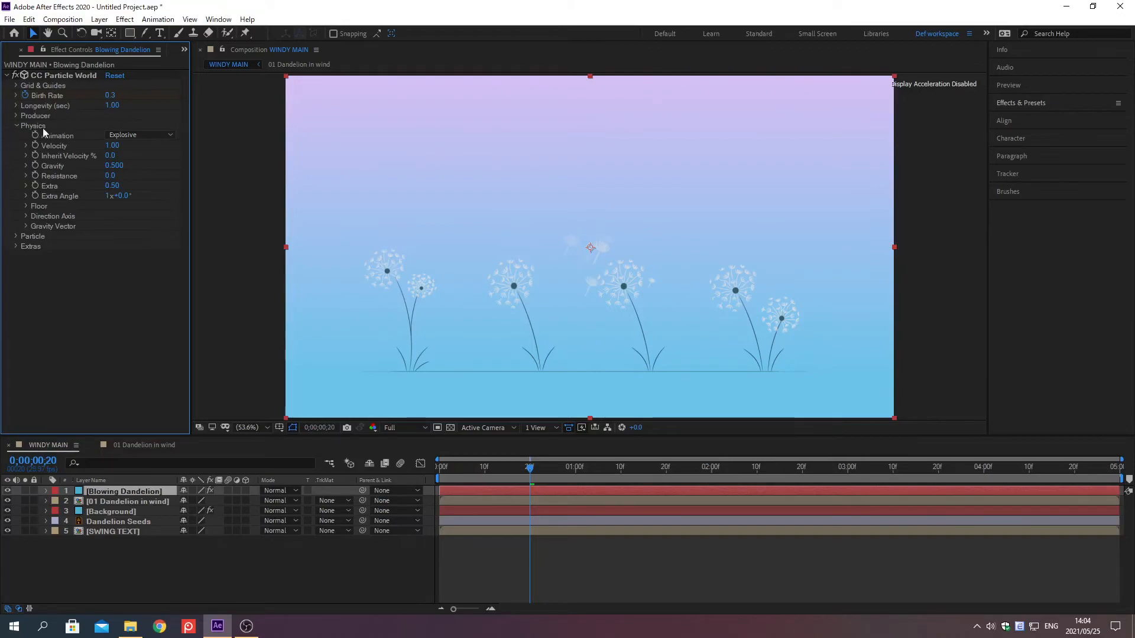
click(137, 135)
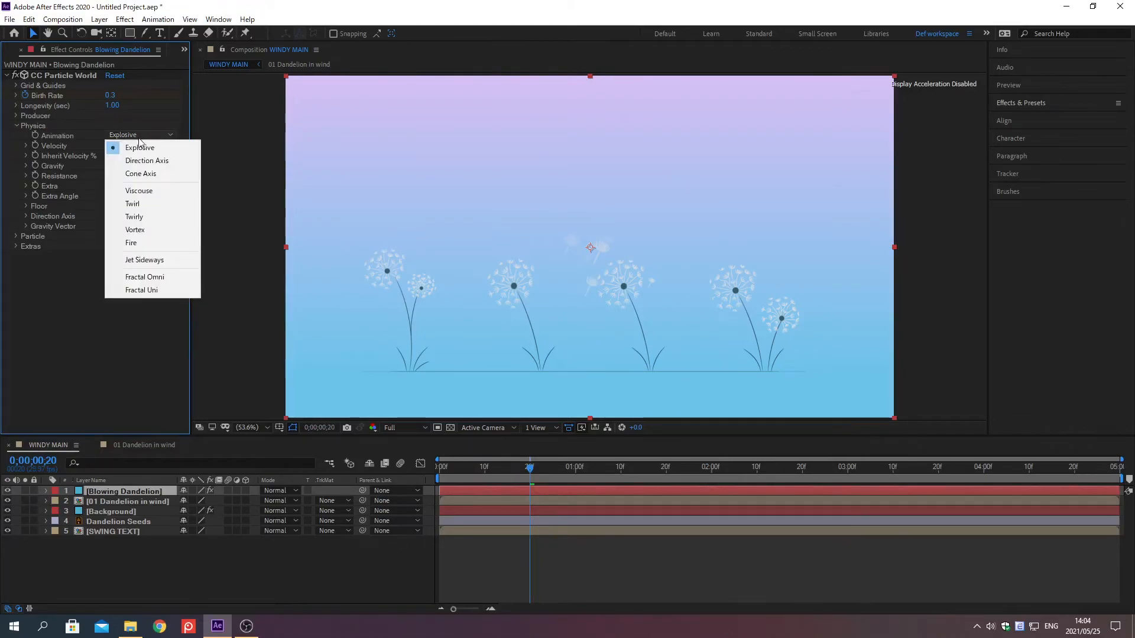
click(146, 160)
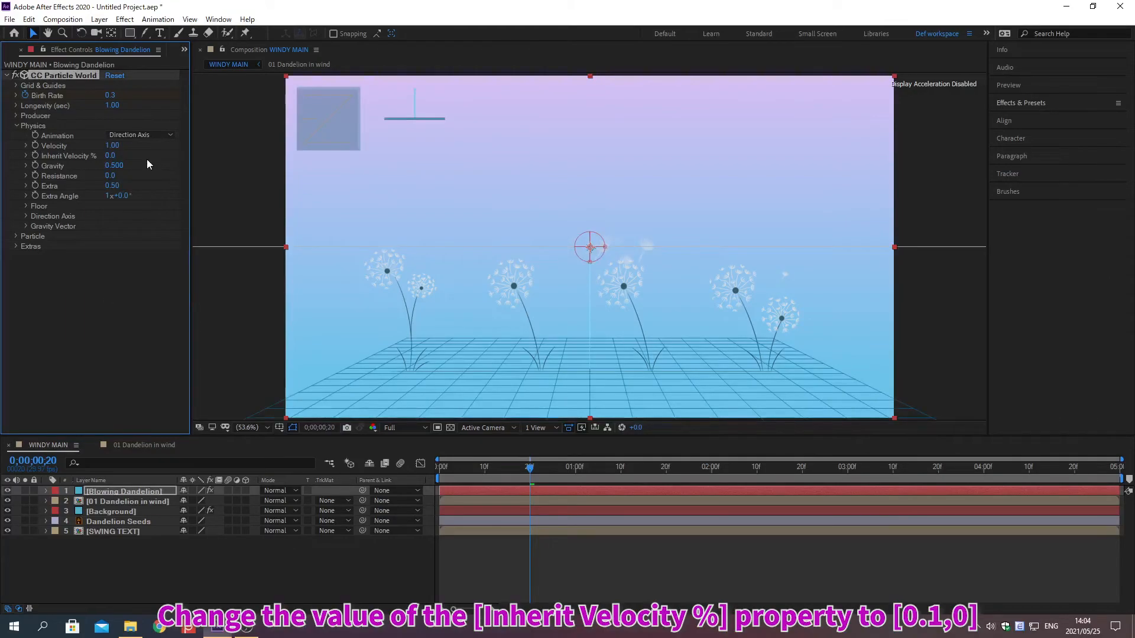
click(110, 155)
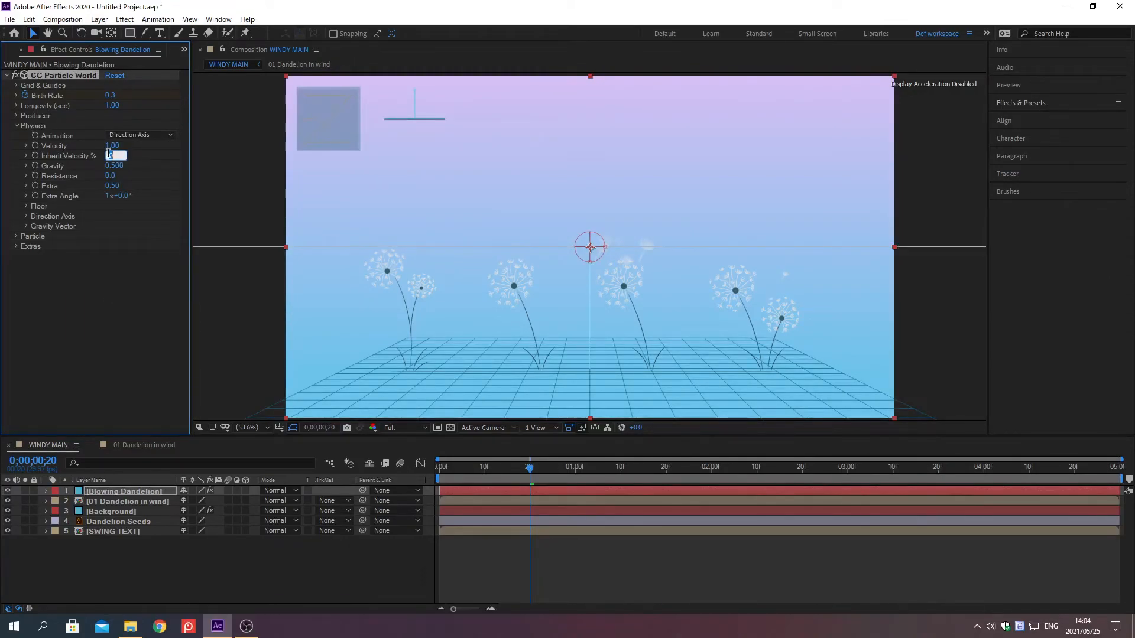
text(5)
key(Return)
Set the particle physics Gravity to -1, Resistance to 5.2 and Extra to 0.78.
click(109, 166)
text(-1)
key(Return)
click(110, 175)
text(5.2)
key(Return)
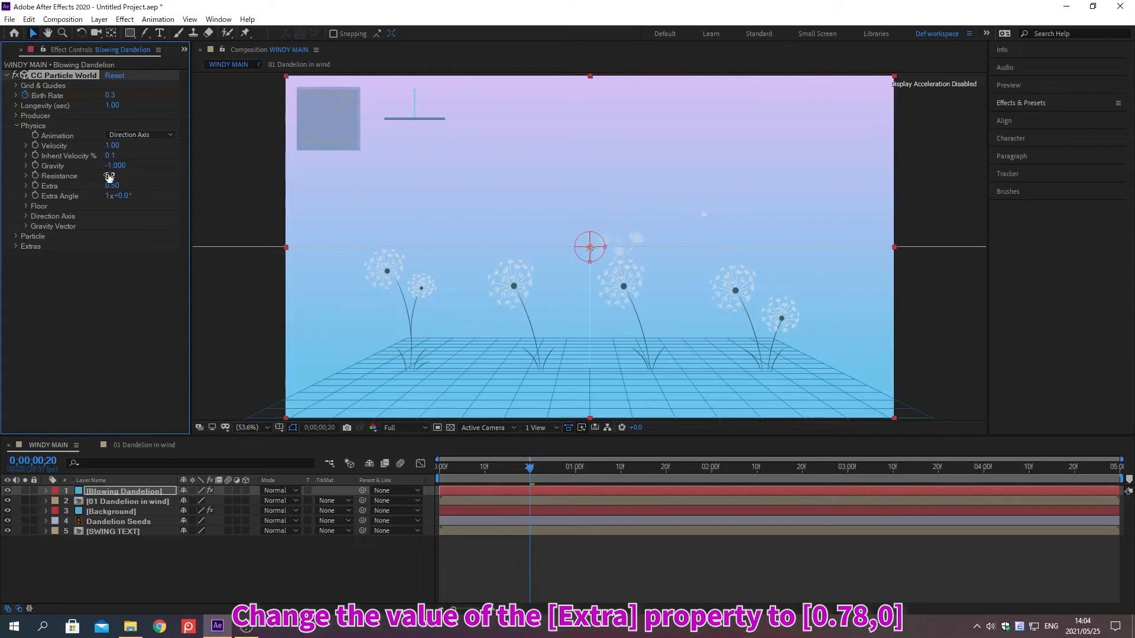
click(109, 186)
text(0.)
key(Return)
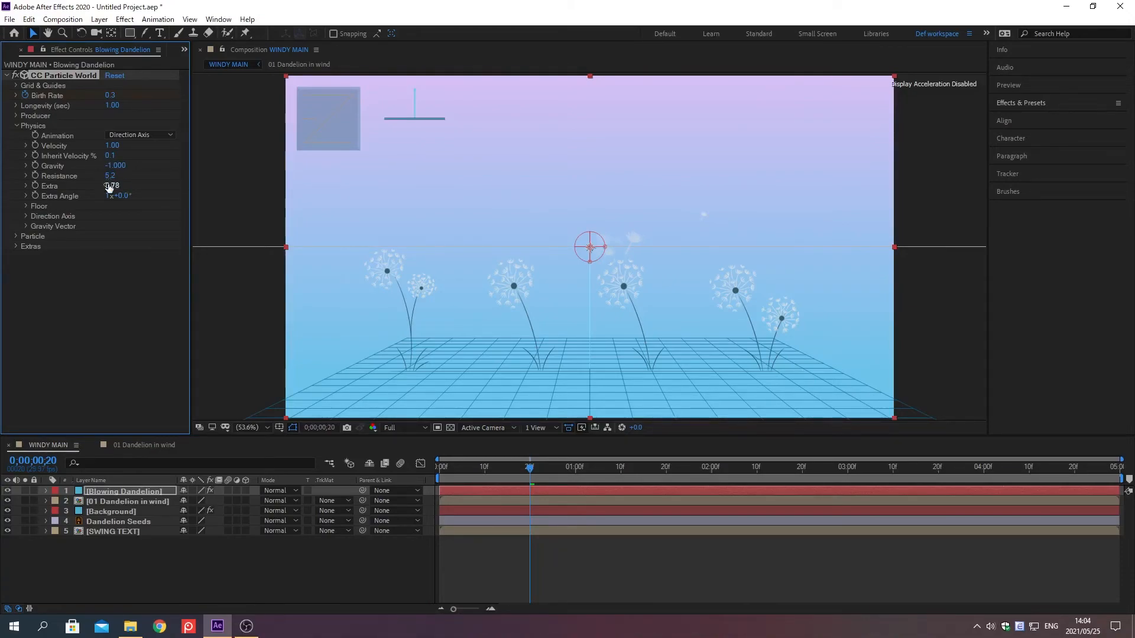
Set the physics Direction Axis to X -0.5, Y -0.4 and Z 1.
click(25, 216)
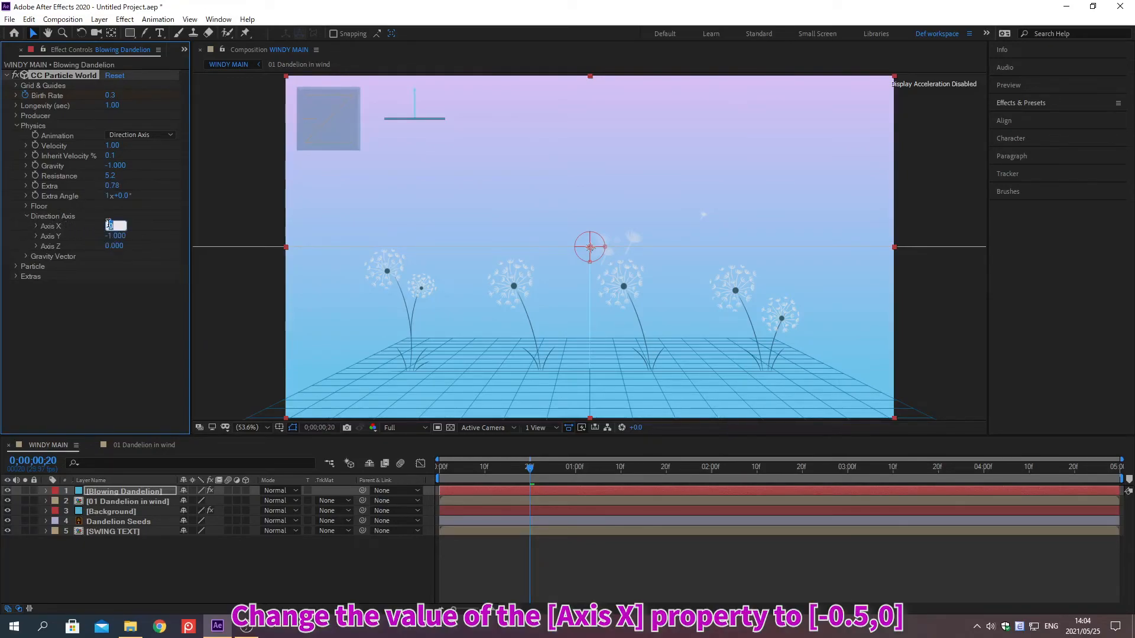
text(-0.5)
key(Return)
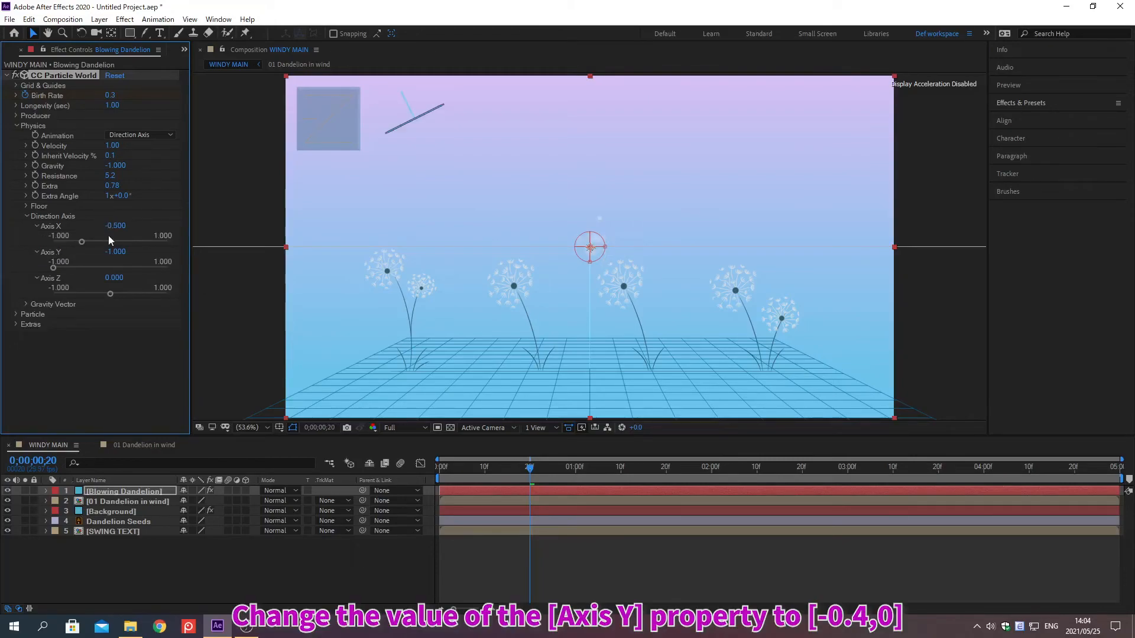
click(109, 252)
text(-0.4)
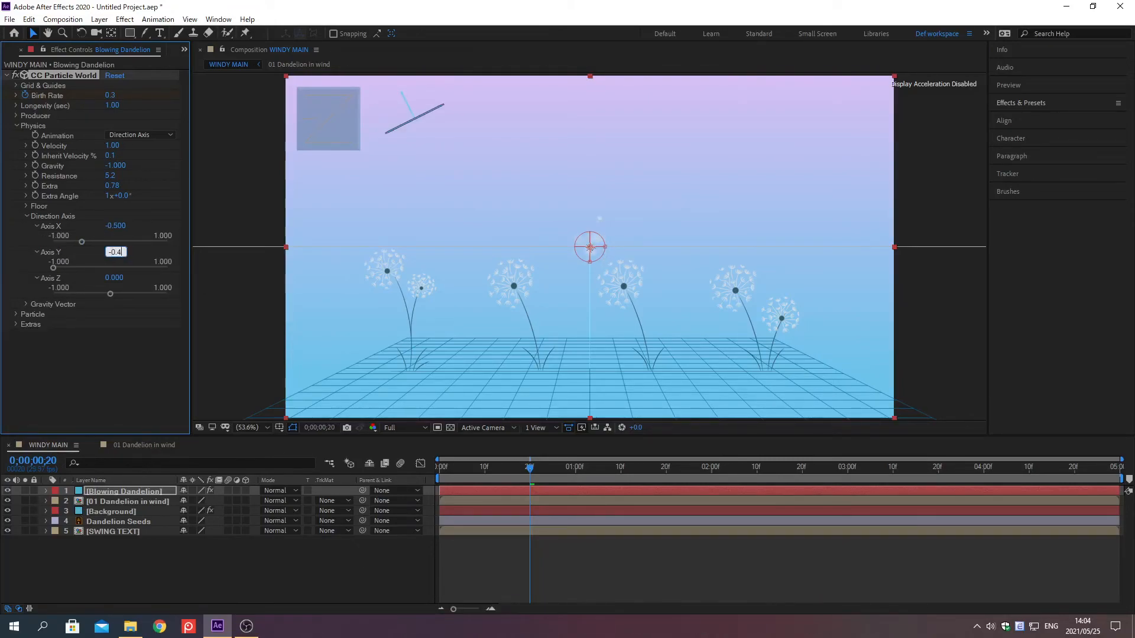
key(Return)
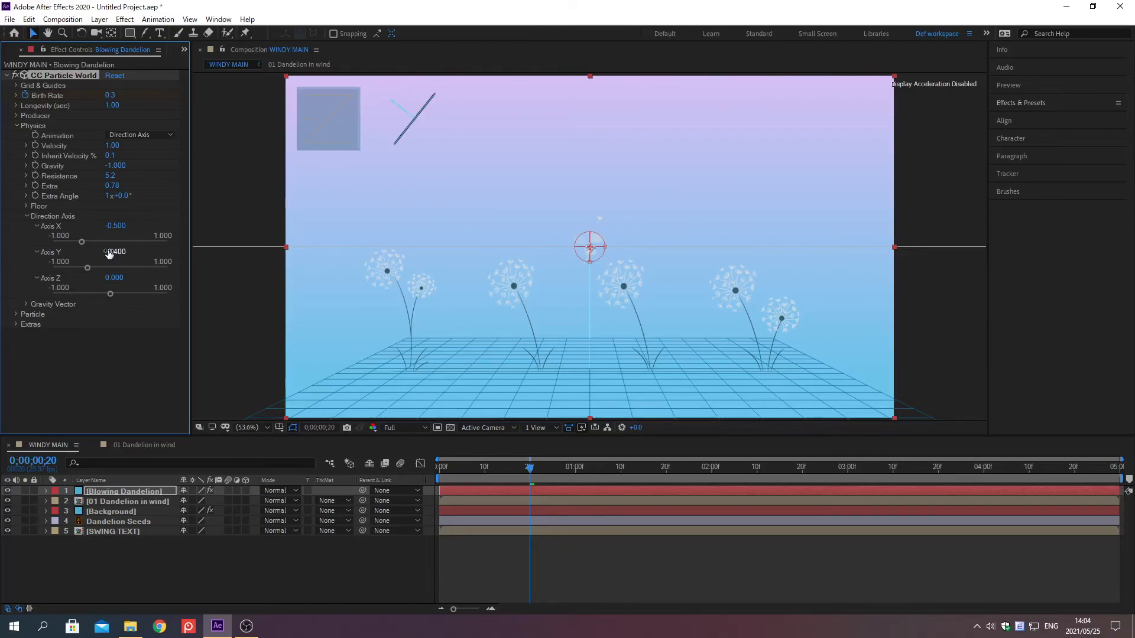
click(110, 278)
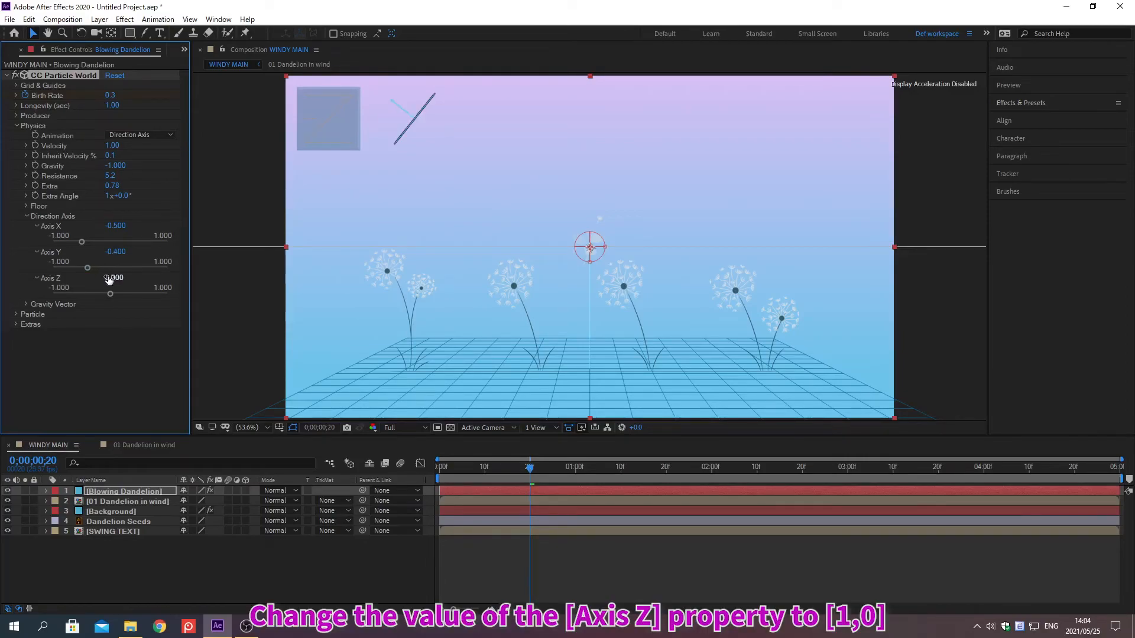
text(1)
key(Return)
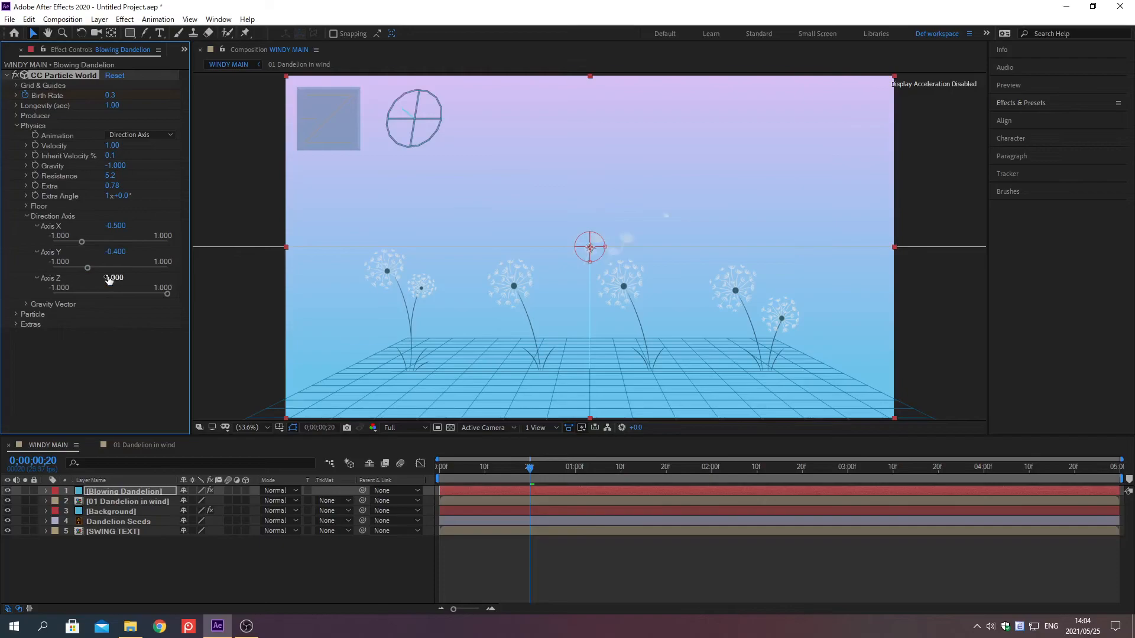
Set the Gravity Vector's X to 0.4 and Y to 0.5, enter its Z value, and collapse the Physics settings.
click(26, 304)
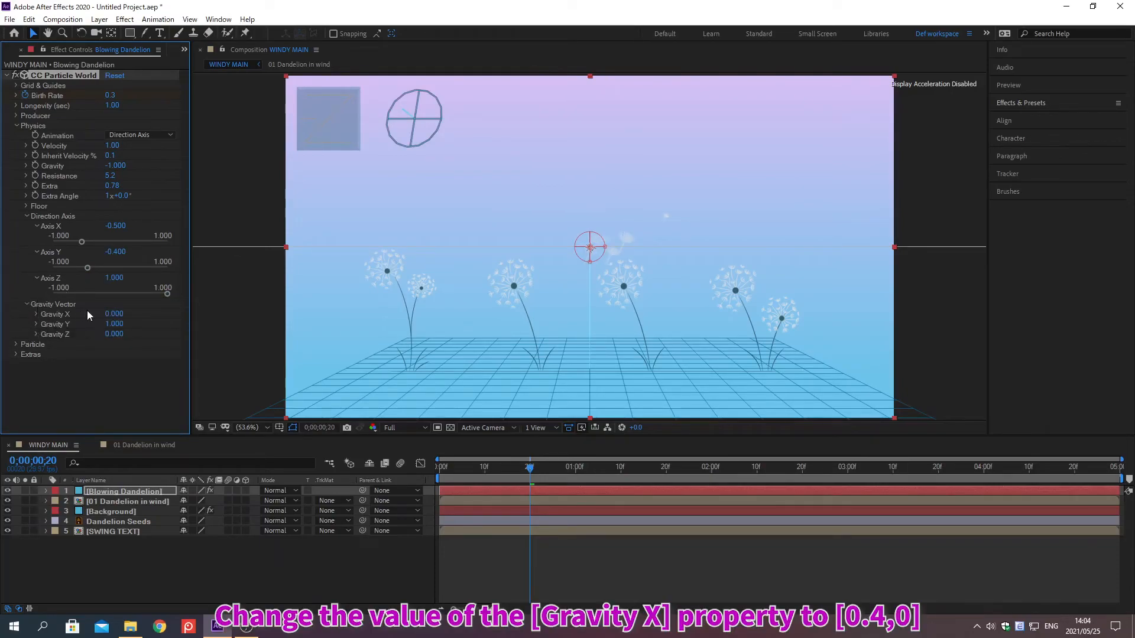
text(0.4)
key(Return)
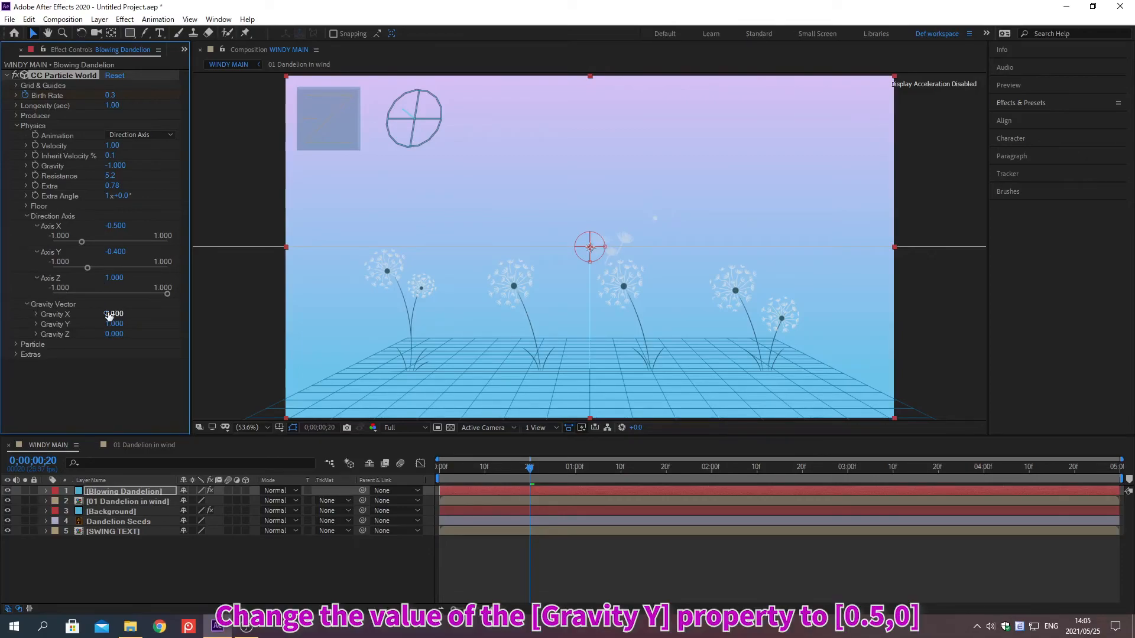
click(109, 323)
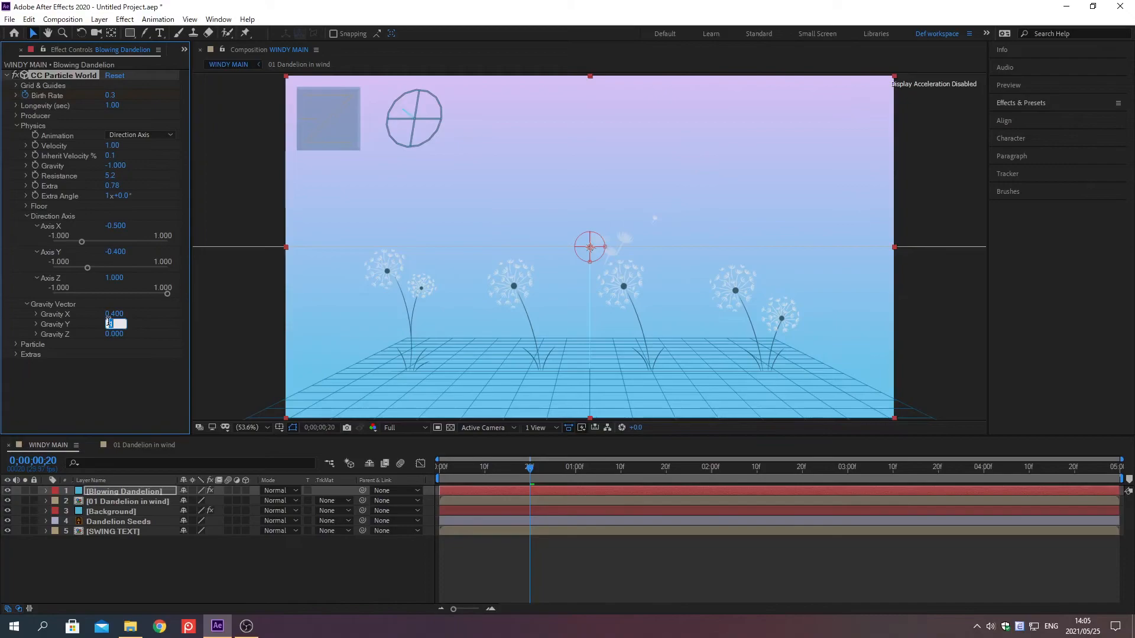
key(Return)
click(109, 333)
key(Return)
click(14, 126)
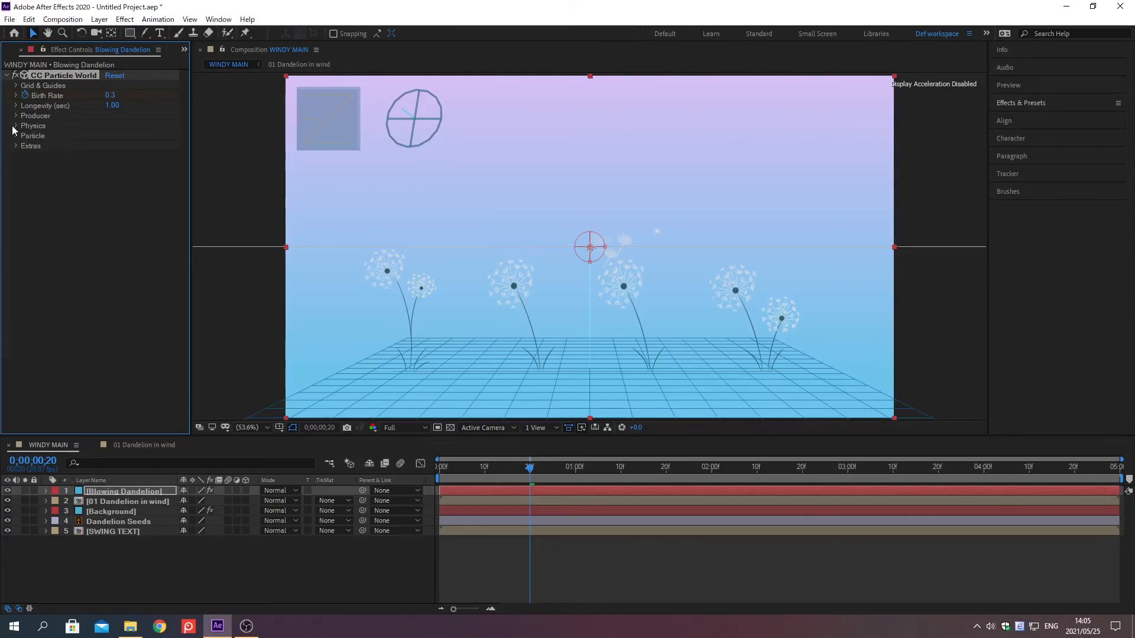
Set the particle Producer's Position X to 0.02, Position Y to 0.09 and Position Z to 0.62.
click(15, 117)
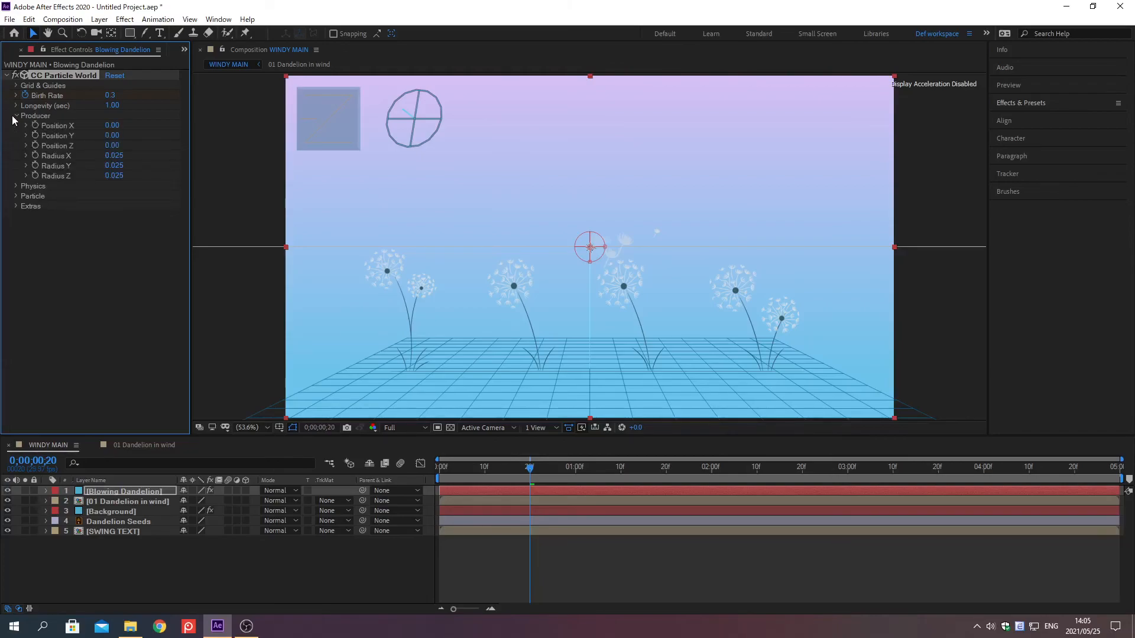
click(110, 125)
key(Return)
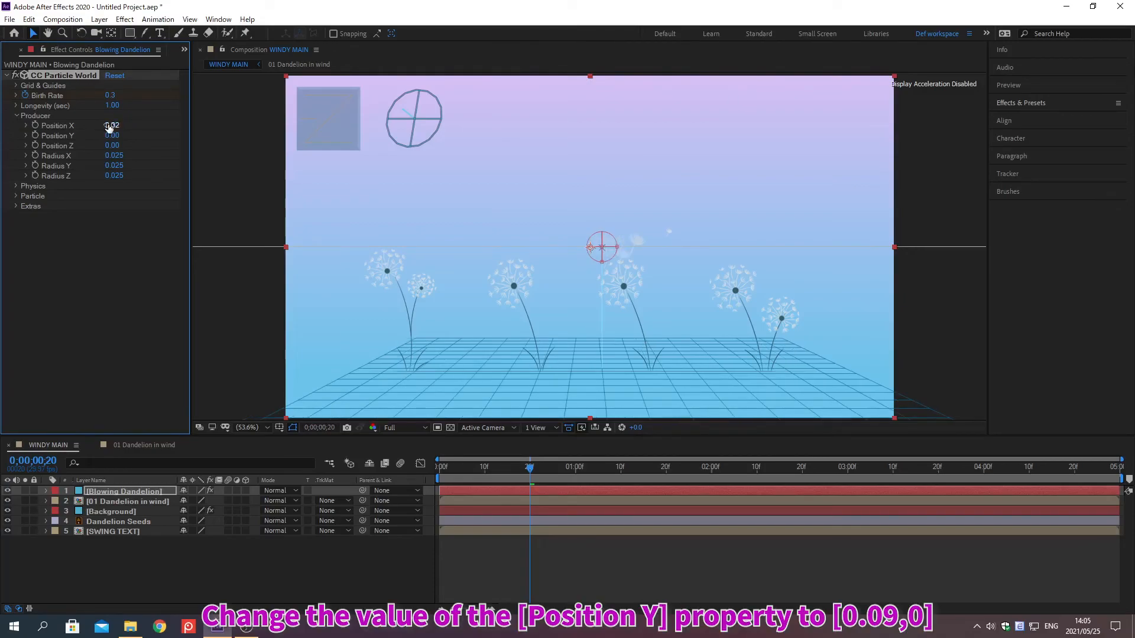
click(109, 136)
text(0.09)
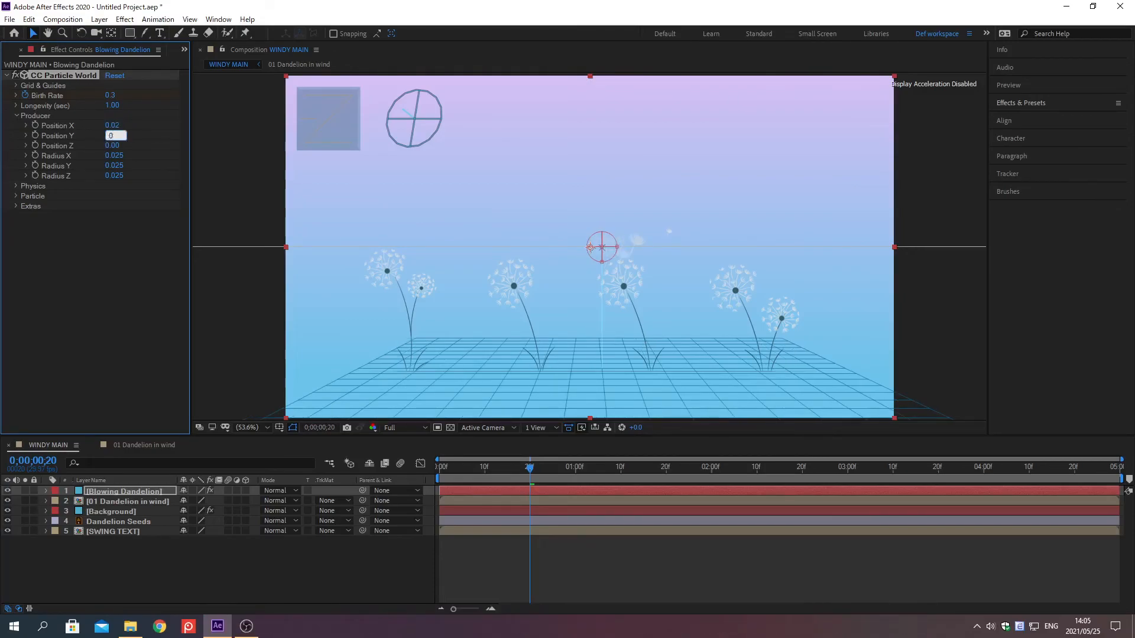
key(Return)
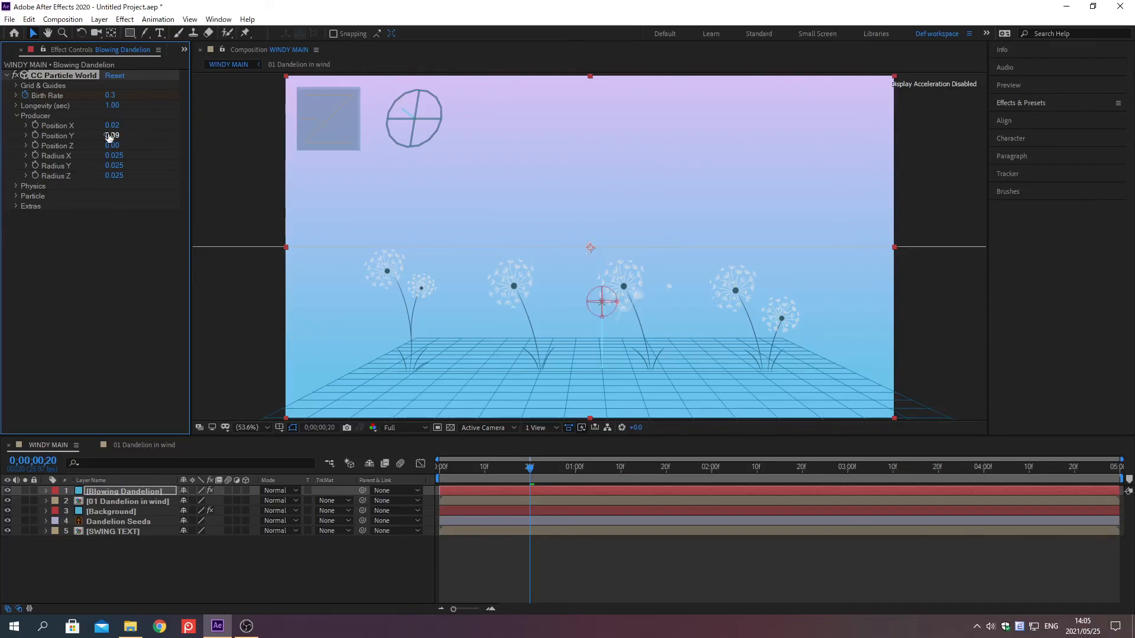
click(109, 146)
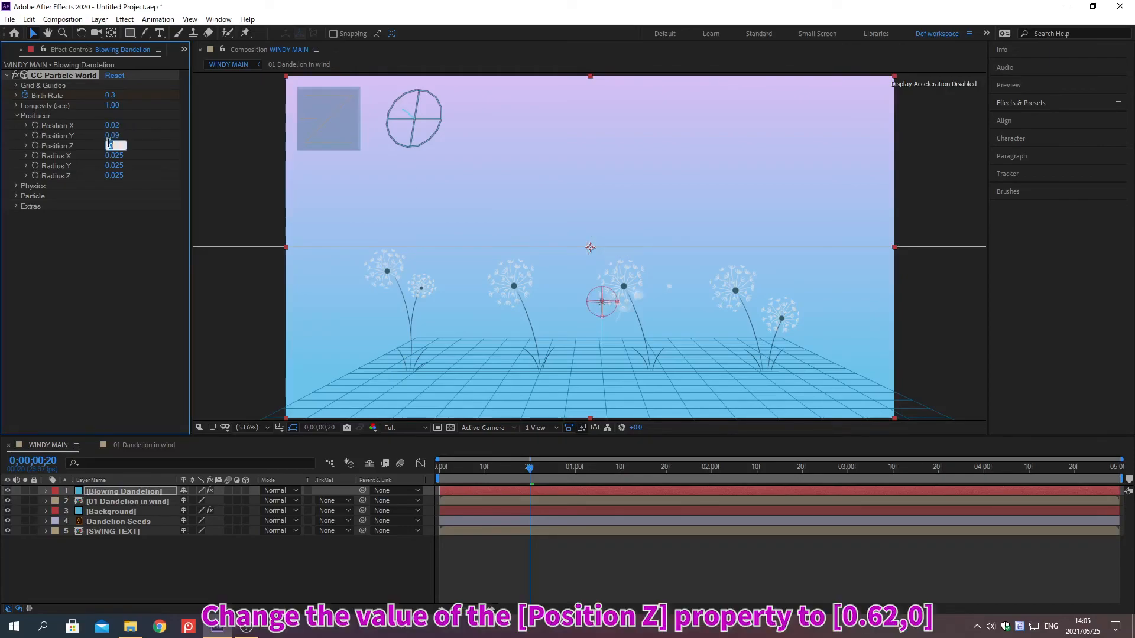
text(0.62)
key(Return)
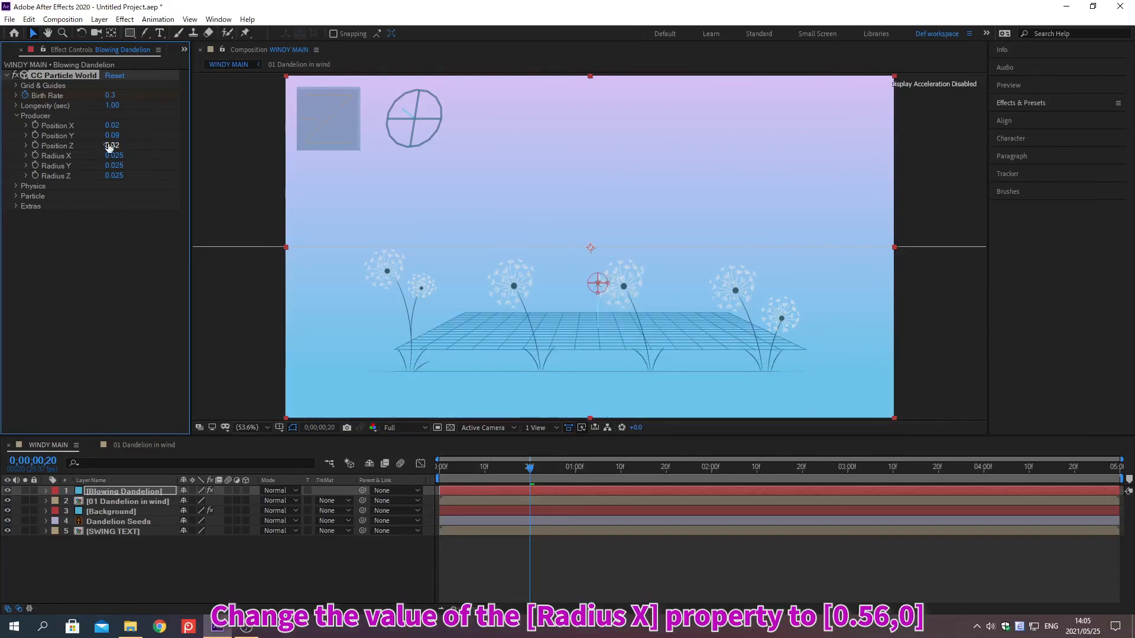
Set the Producer's Radius X to 0.56, Radius Y to 0 and Radius Z to 0.75.
click(110, 155)
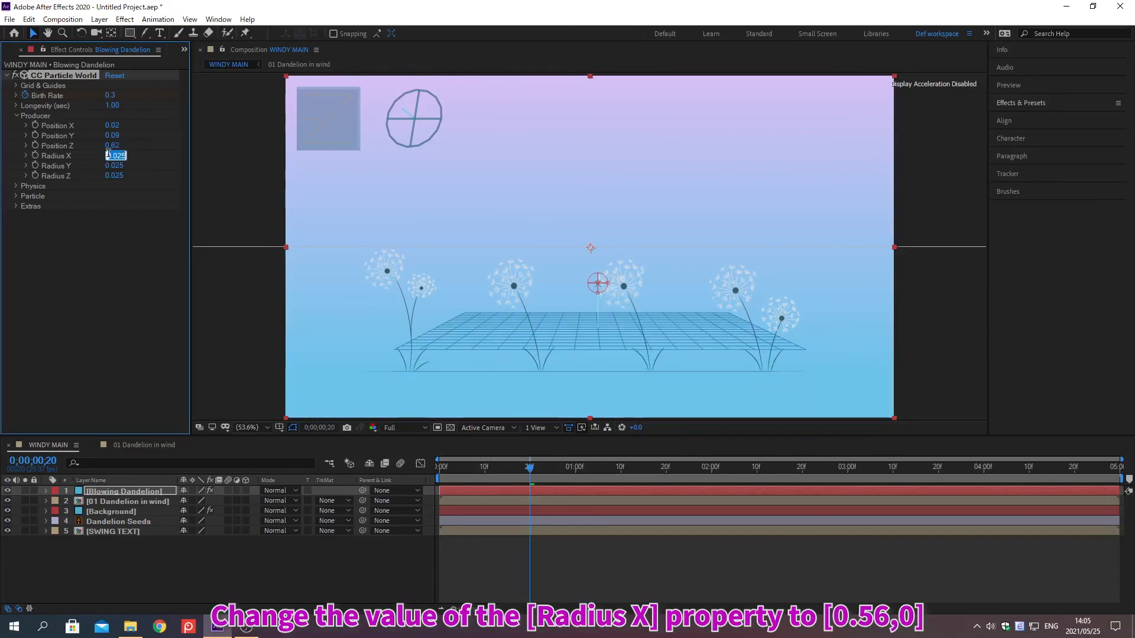
text(0.56)
key(Return)
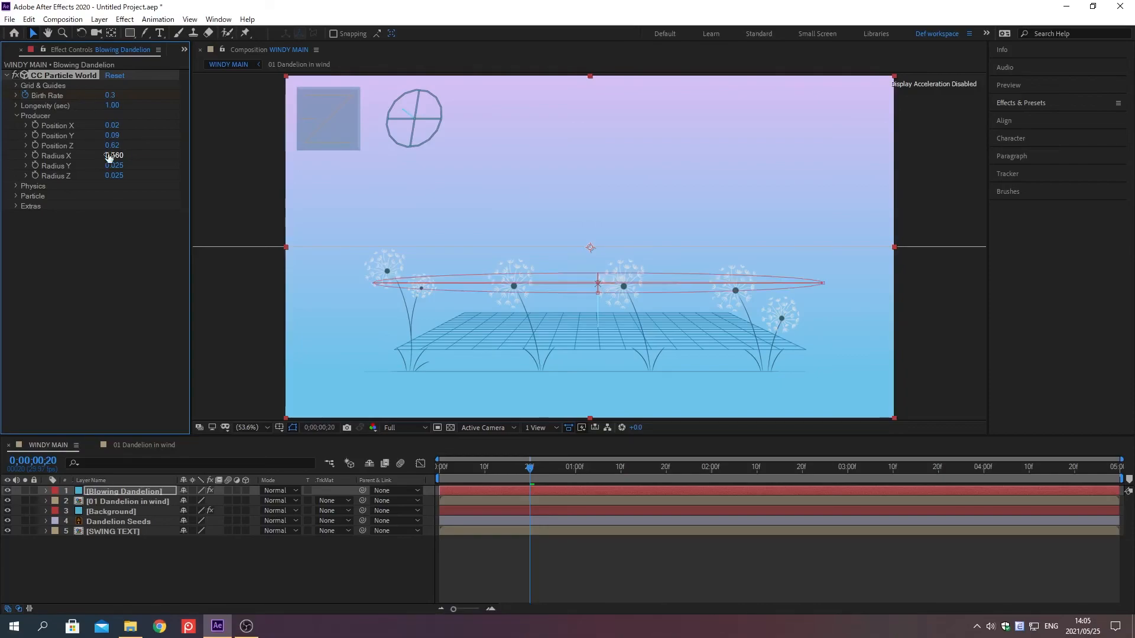
click(108, 165)
text(0)
key(Return)
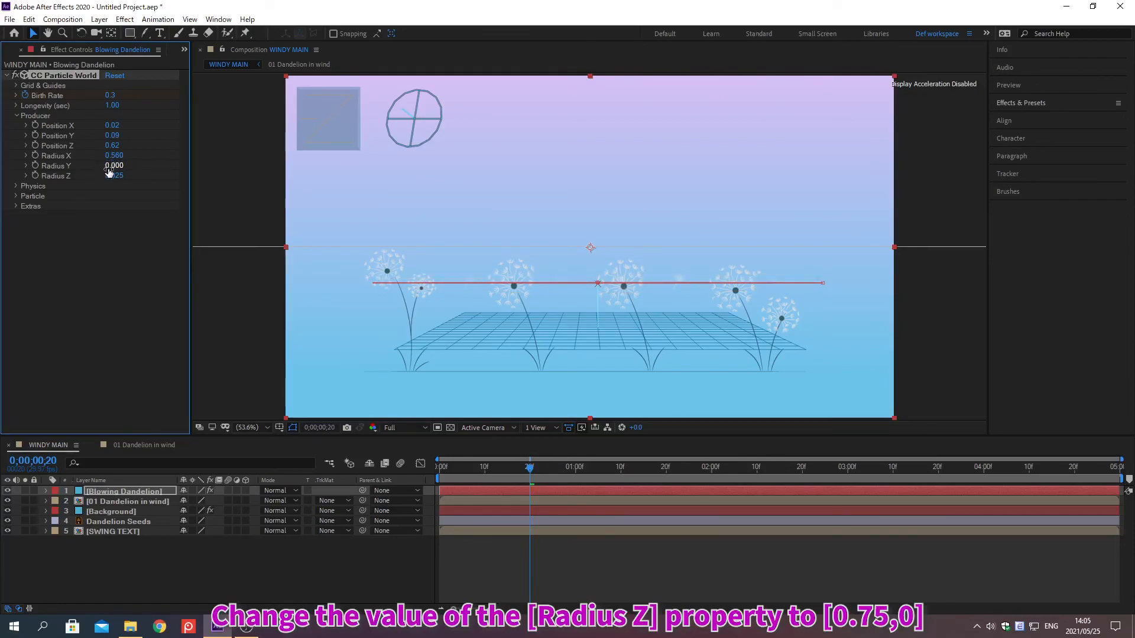
click(112, 176)
text(0.75)
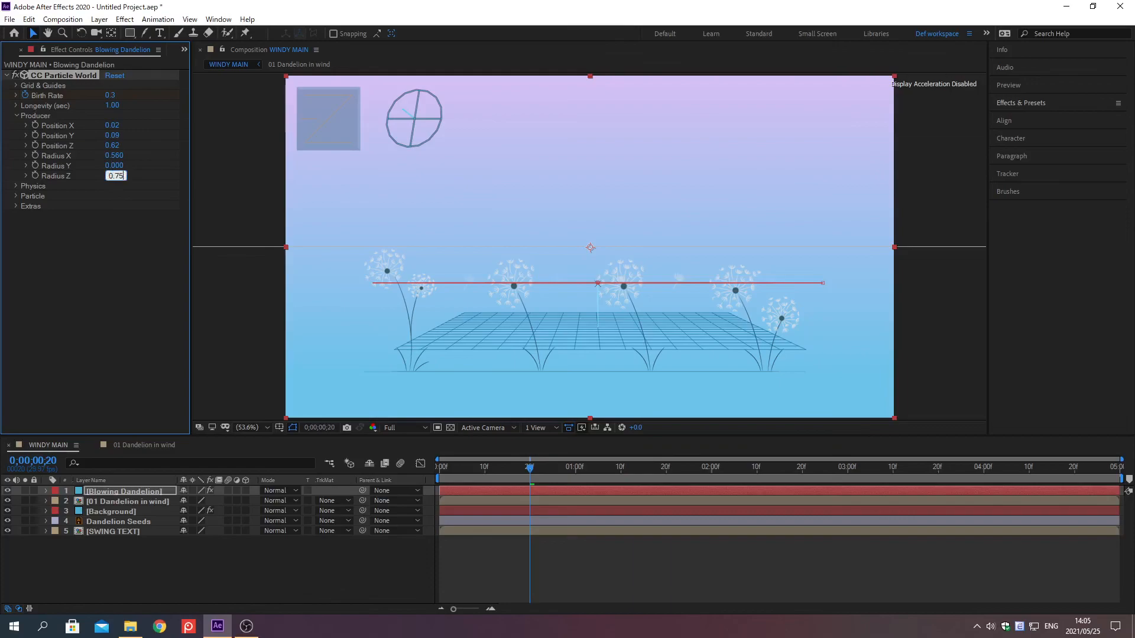
key(Return)
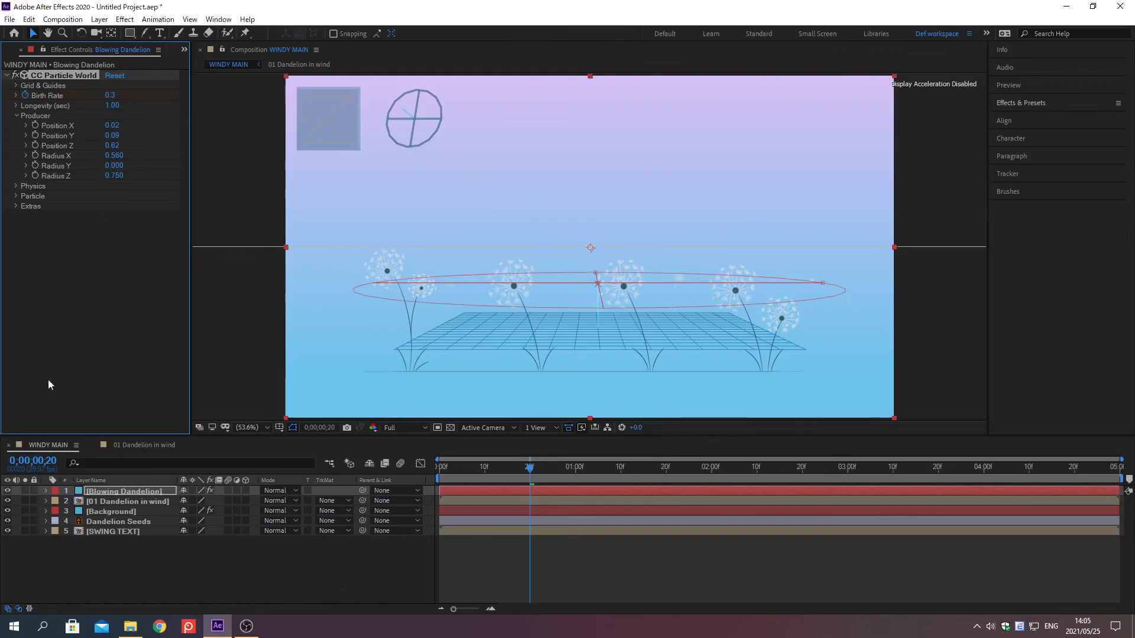
Hide the Dandelion Seeds layer and return the playhead to the start of the WINDY MAIN composition.
click(8, 522)
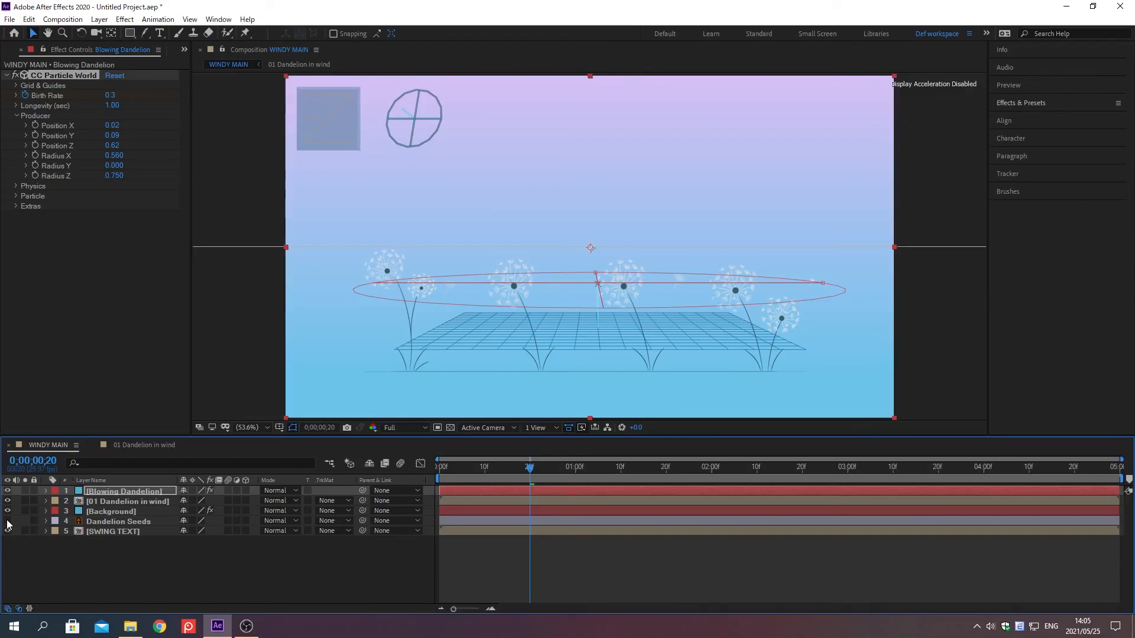
key(Home)
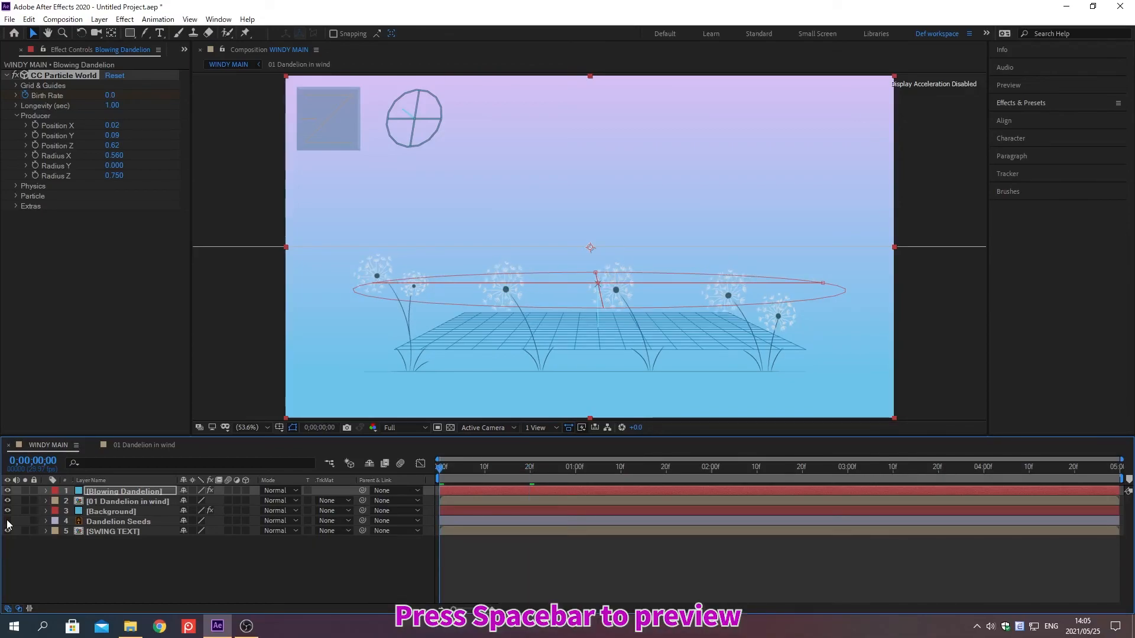